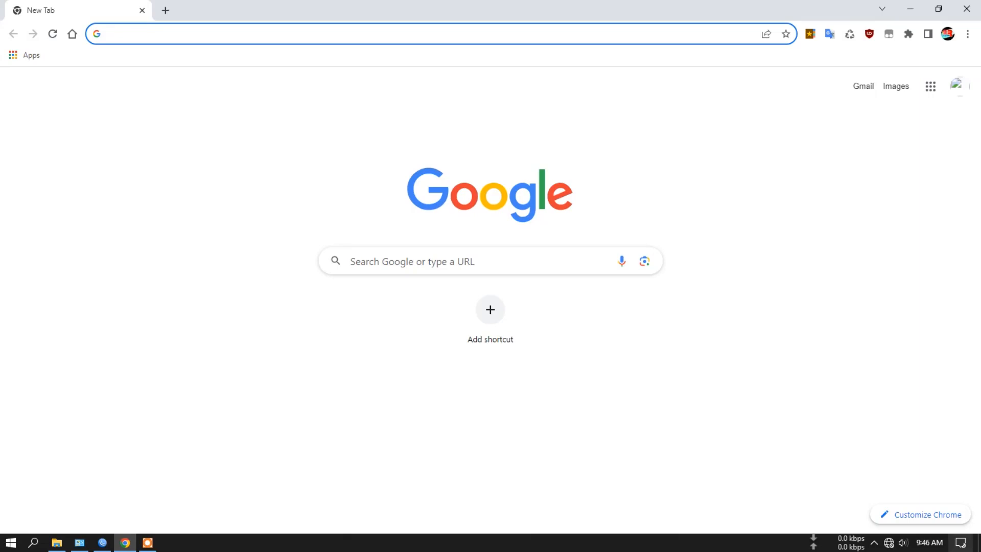
- Check the computer's network connection and open the router's LuCI page at 192.168.1.1
{"action": "left_click", "coordinate": [888, 544]}
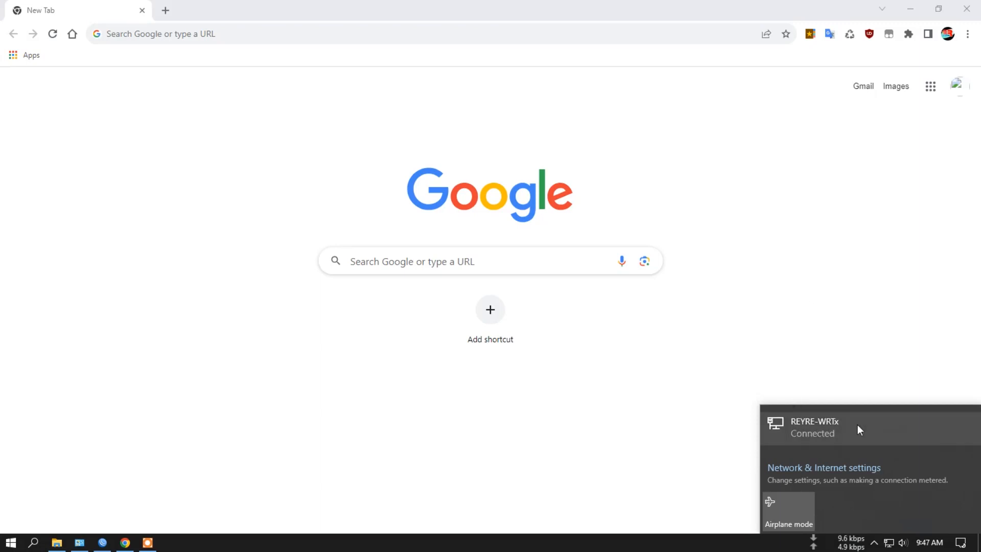
{"action": "left_click", "coordinate": [810, 35]}
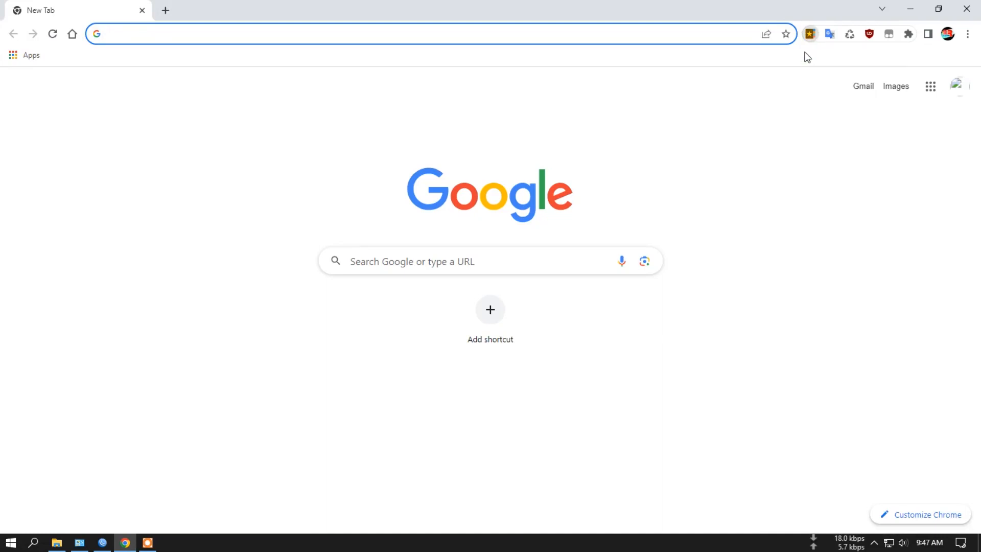
{"action": "left_click", "coordinate": [734, 63]}
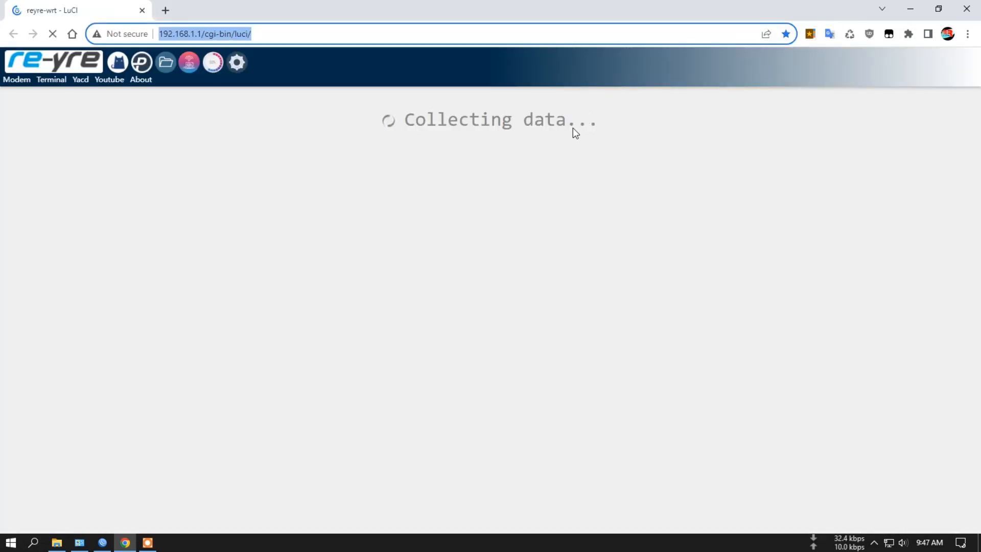
- Log in to the REYRE-WRT router as root with the account password
{"action": "left_click", "coordinate": [532, 221]}
{"action": "left_click", "coordinate": [572, 245]}
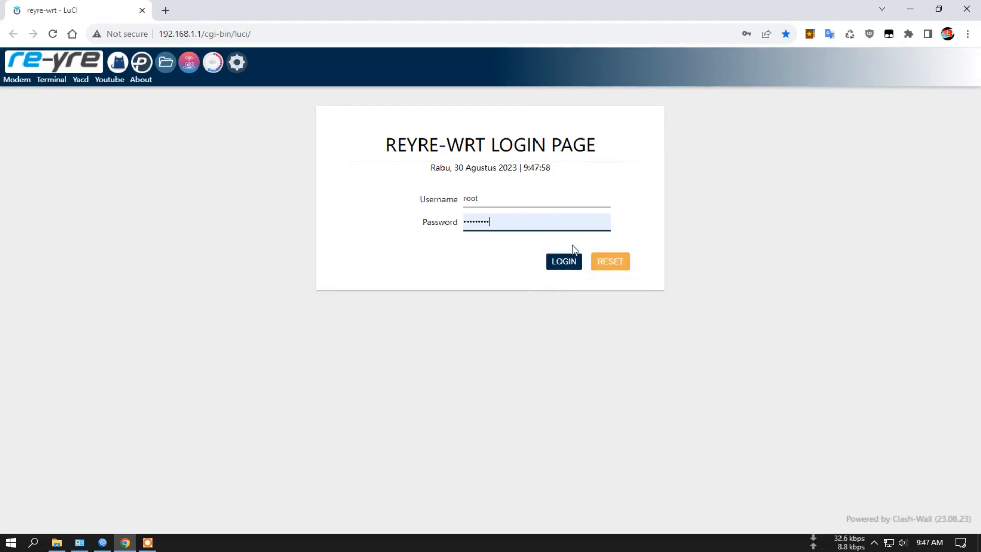
{"action": "type", "text": "1"}
{"action": "key", "text": "Return"}
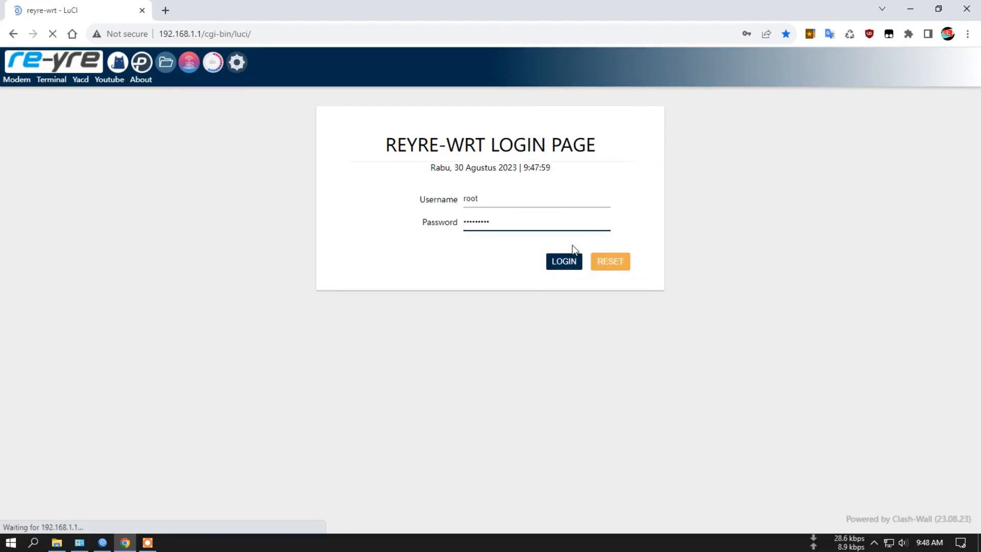
{"action": "left_click", "coordinate": [763, 211]}
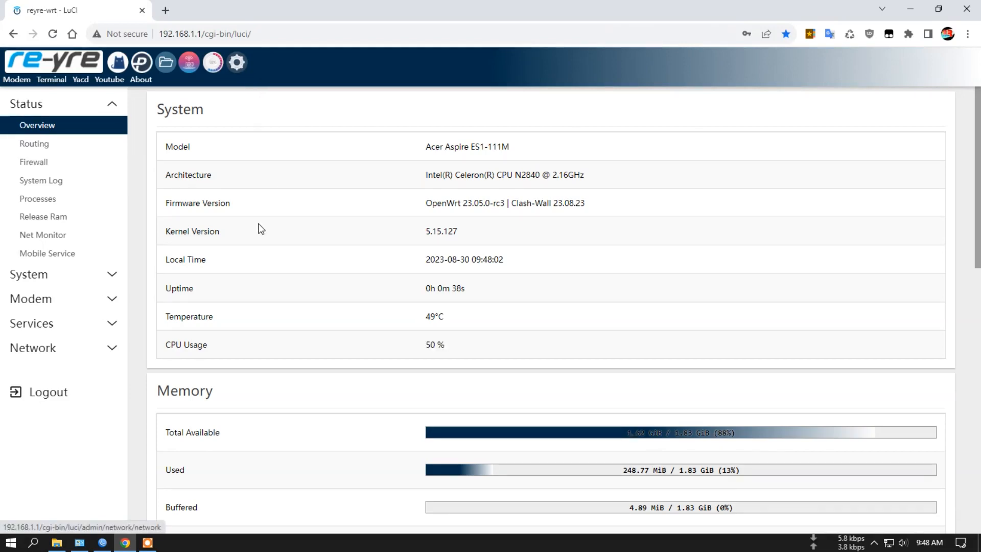
- Look over the router's status overview, from system and memory information to the active DHCP leases
{"action": "scroll", "coordinate": [258, 225], "scroll_direction": "down", "scroll_amount": 7}
{"action": "scroll", "coordinate": [259, 227], "scroll_direction": "down", "scroll_amount": 5}
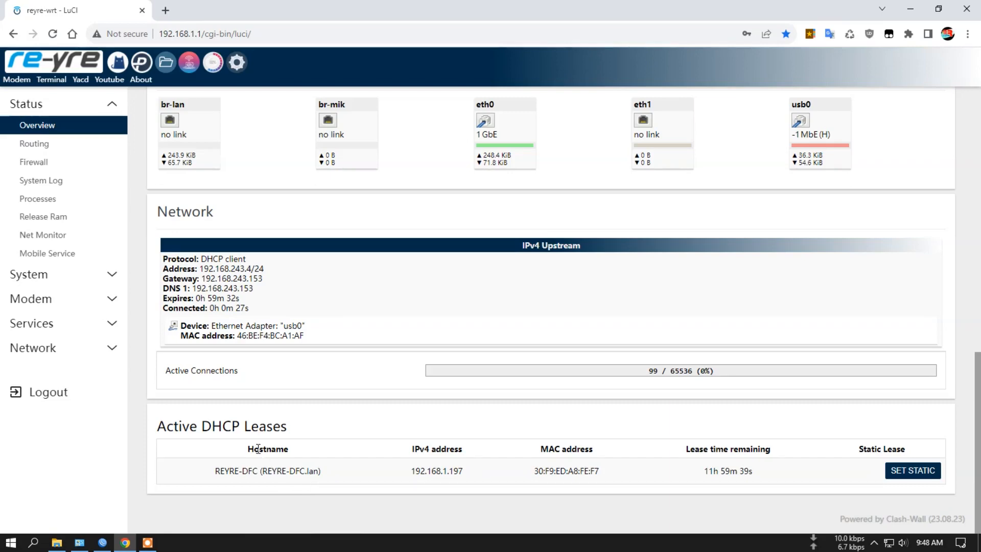
{"action": "scroll", "coordinate": [350, 289], "scroll_direction": "up", "scroll_amount": 12}
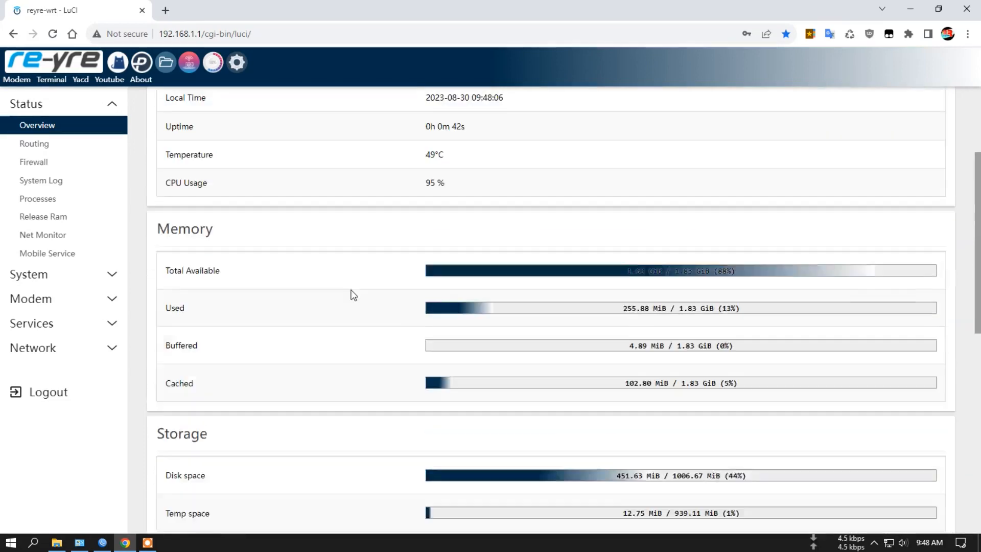
- Open the network interfaces list and inspect the ports bridged under the lan and mikrotik interfaces
{"action": "left_click", "coordinate": [248, 67]}
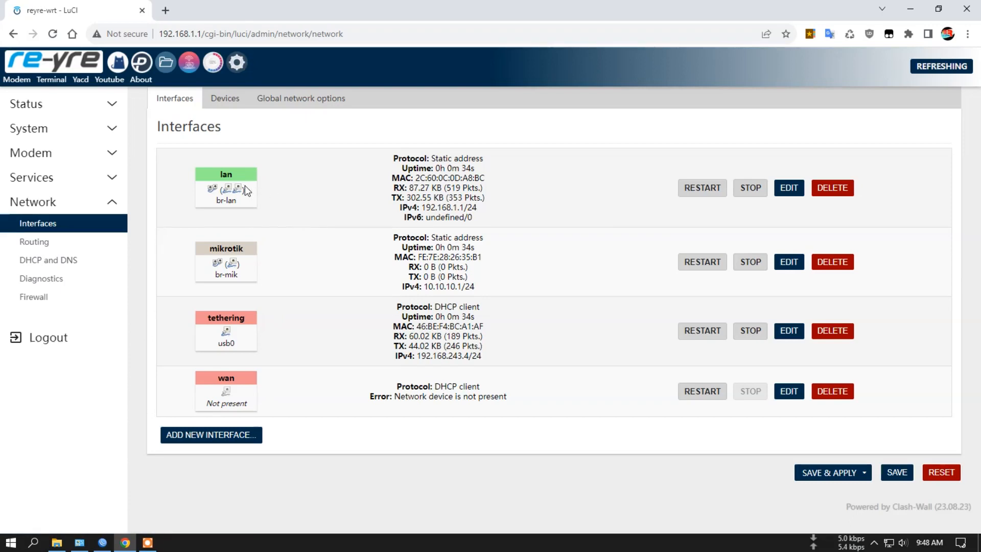
{"action": "mouse_move", "coordinate": [242, 190]}
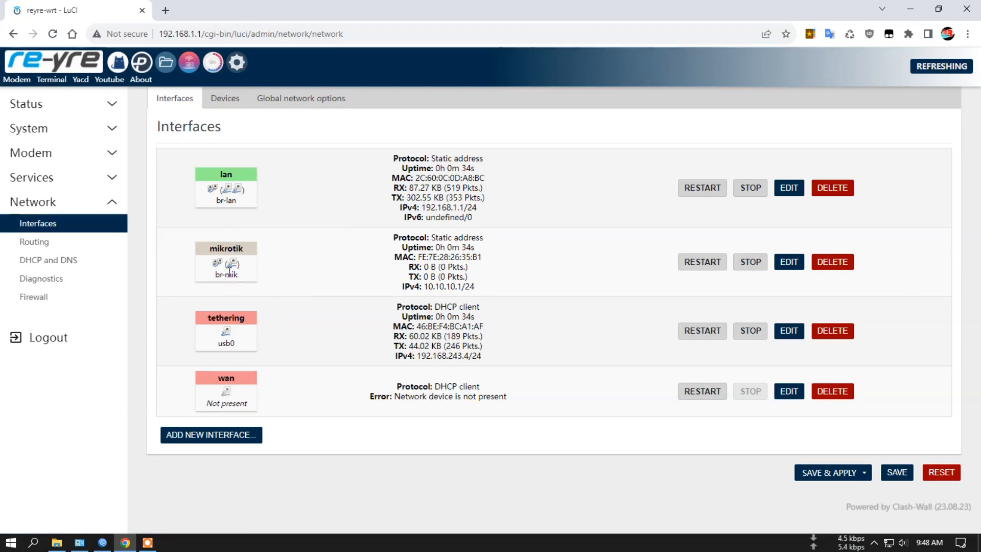
{"action": "mouse_move", "coordinate": [235, 264]}
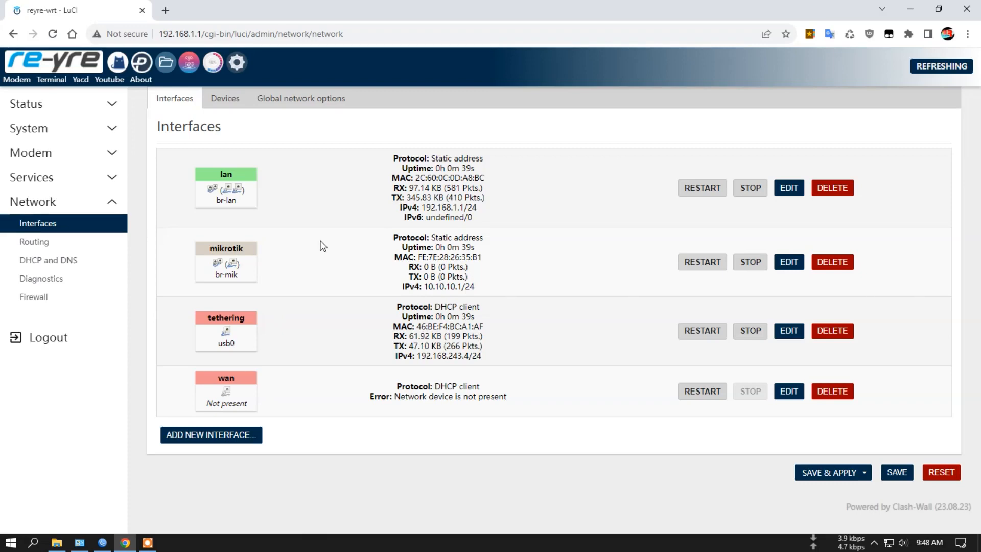
- Return to the status overview and examine the port status and the Mikro-Wrt entry in the active DHCP leases
{"action": "left_click", "coordinate": [69, 68]}
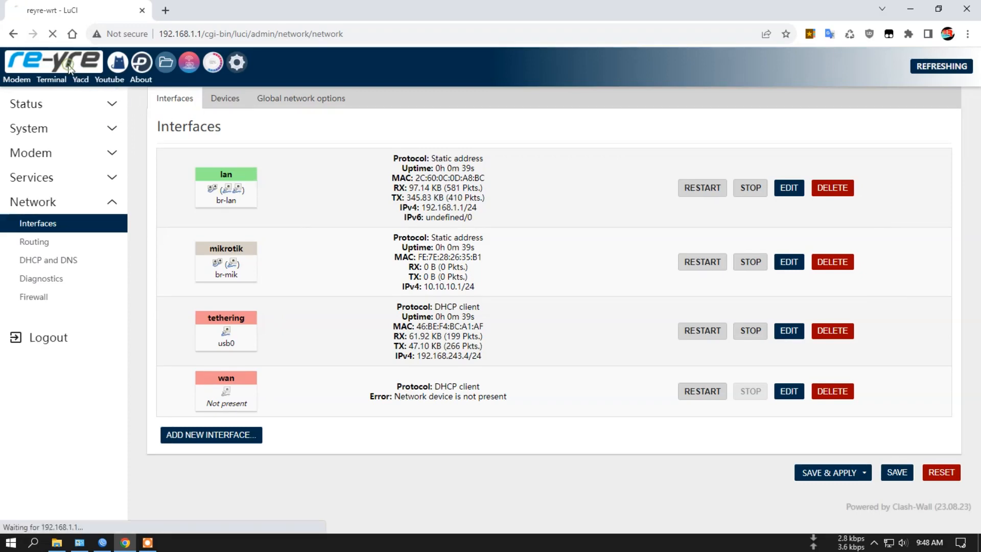
{"action": "scroll", "coordinate": [382, 370], "scroll_direction": "down", "scroll_amount": 8}
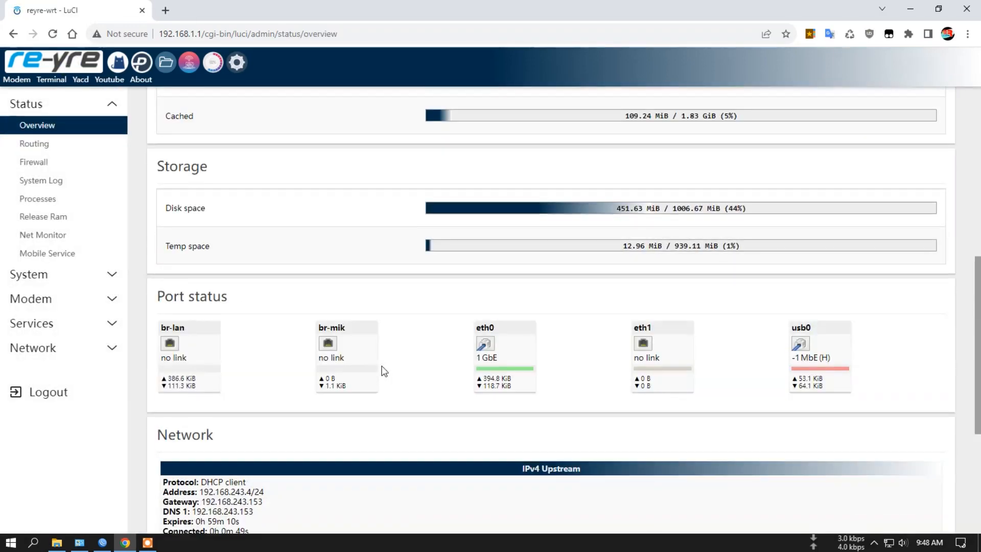
{"action": "scroll", "coordinate": [383, 370], "scroll_direction": "down", "scroll_amount": 5}
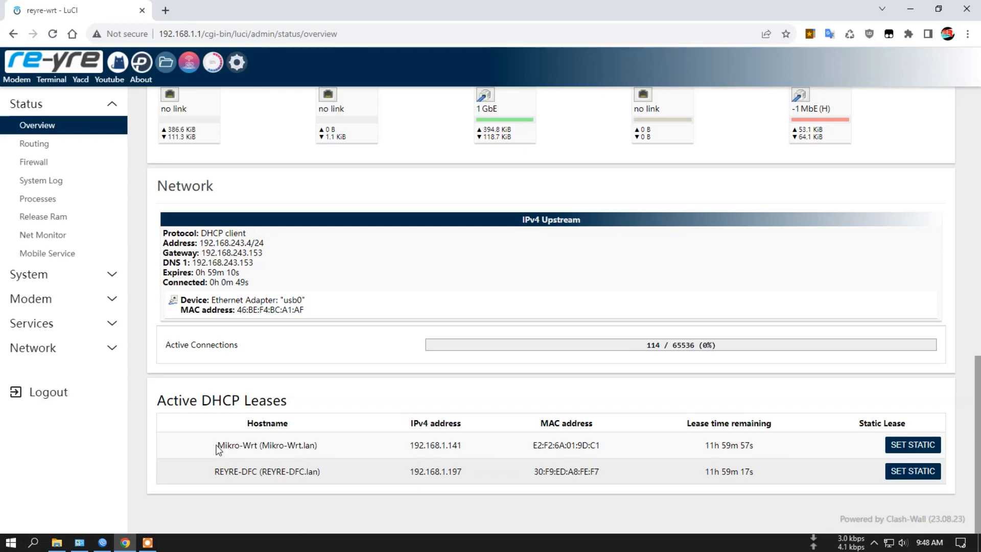
{"action": "left_click_drag", "start_coordinate": [216, 446], "coordinate": [319, 445]}
{"action": "scroll", "coordinate": [514, 460], "scroll_direction": "up", "scroll_amount": 7}
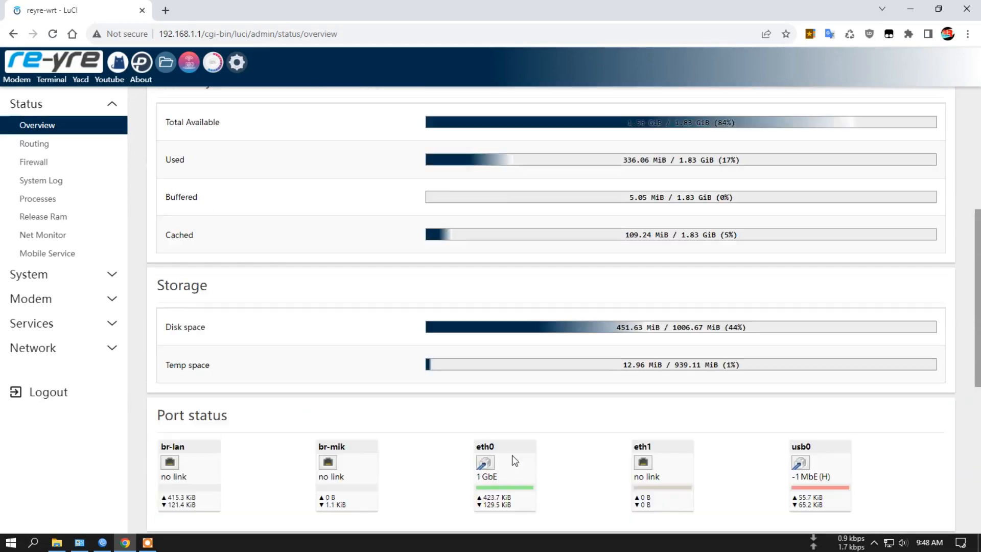
{"action": "scroll", "coordinate": [514, 460], "scroll_direction": "up", "scroll_amount": 5}
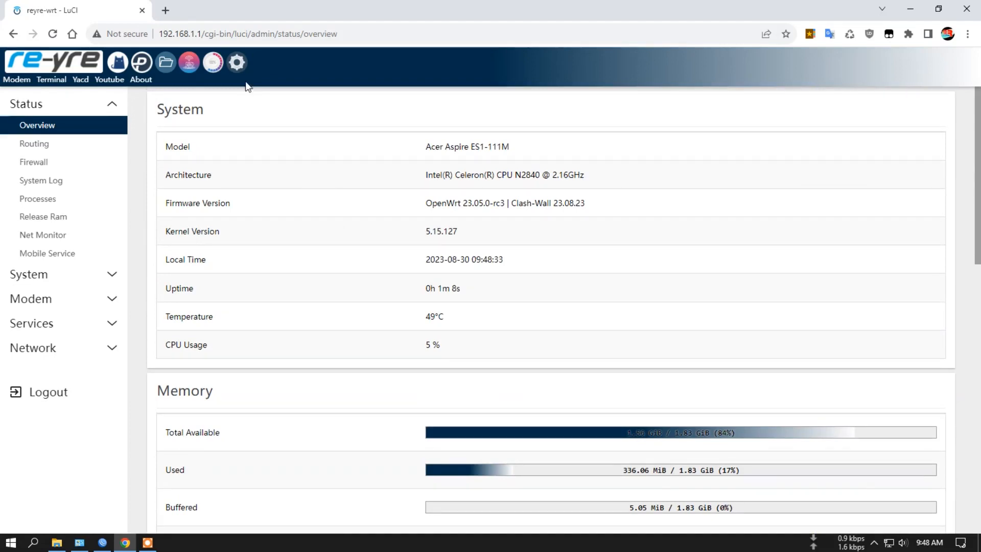
- Review the mikrotik interface's general settings from the network interfaces list and dismiss them without saving
{"action": "left_click", "coordinate": [33, 347]}
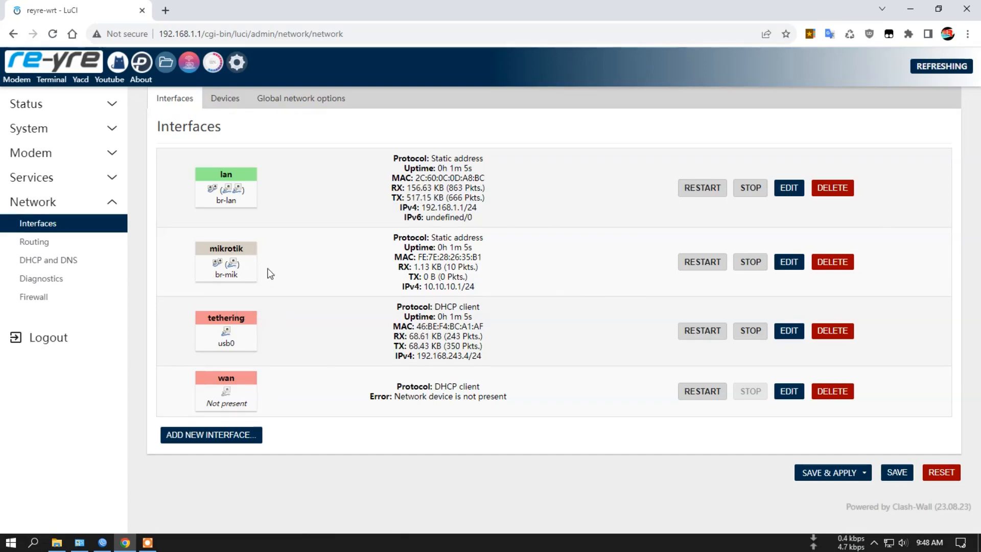
{"action": "left_click", "coordinate": [787, 261]}
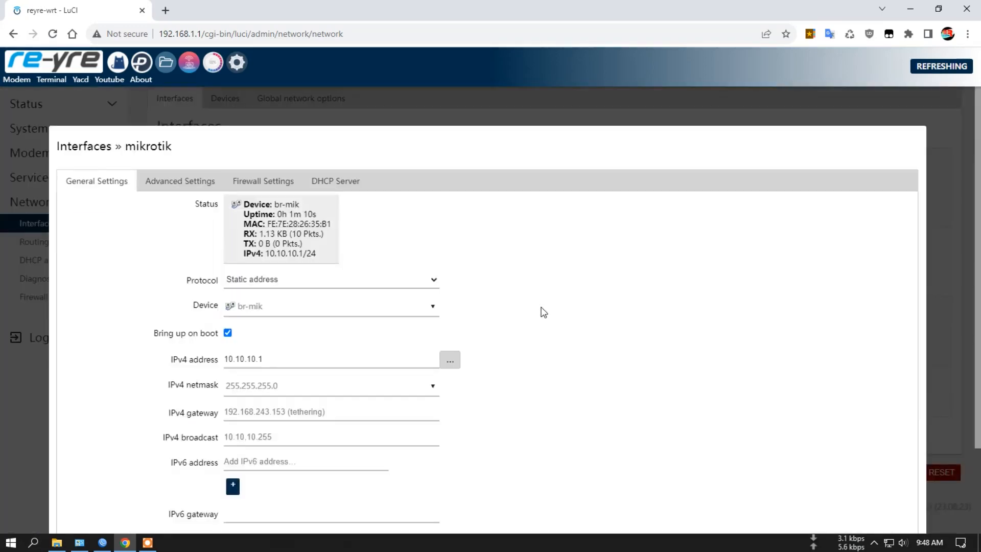
{"action": "scroll", "coordinate": [543, 312], "scroll_direction": "down", "scroll_amount": 3}
{"action": "scroll", "coordinate": [561, 309], "scroll_direction": "up", "scroll_amount": 3}
{"action": "scroll", "coordinate": [871, 488], "scroll_direction": "down", "scroll_amount": 3}
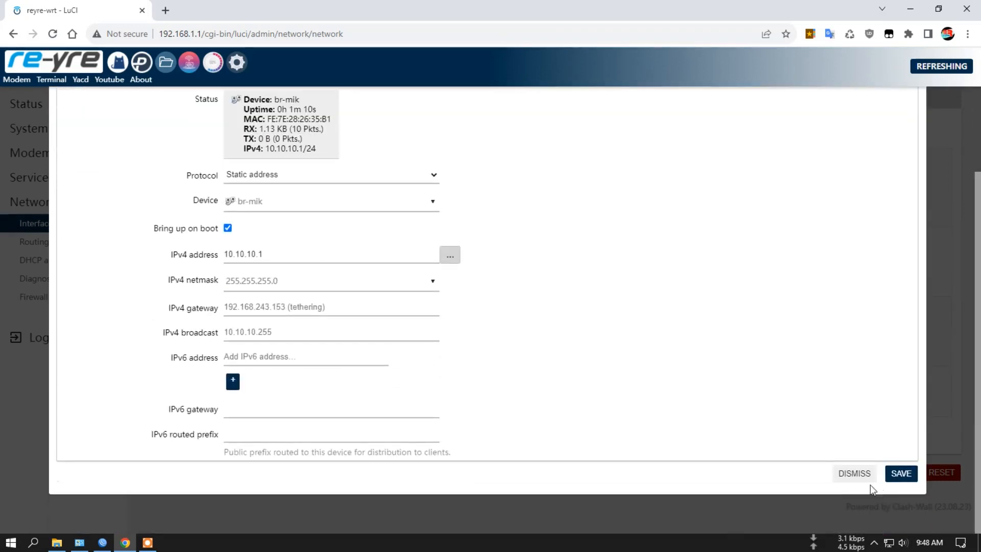
{"action": "left_click", "coordinate": [850, 473]}
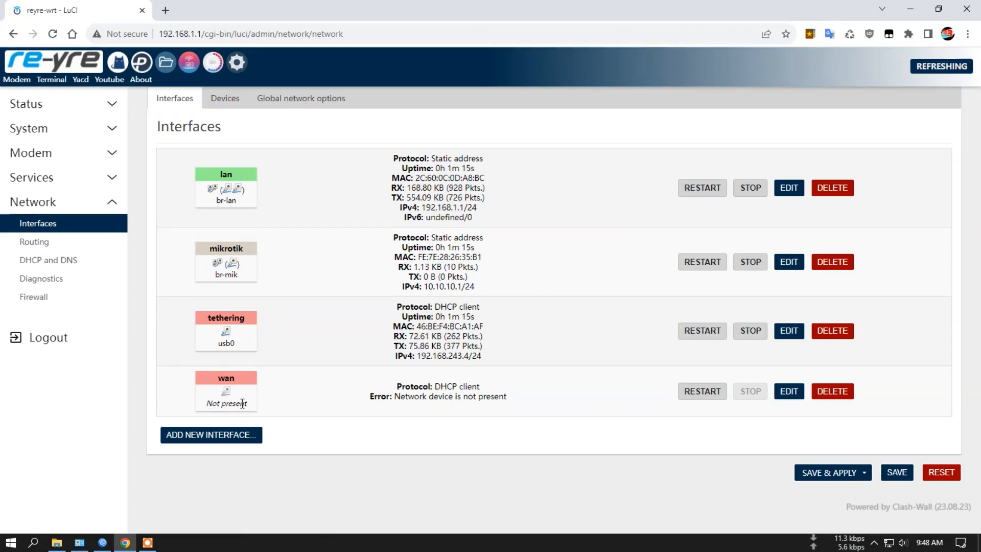
- Check the wan interface's device status, review the br-mik bridge device configuration without saving, and return to the interfaces list
{"action": "left_click_drag", "start_coordinate": [207, 402], "coordinate": [250, 402]}
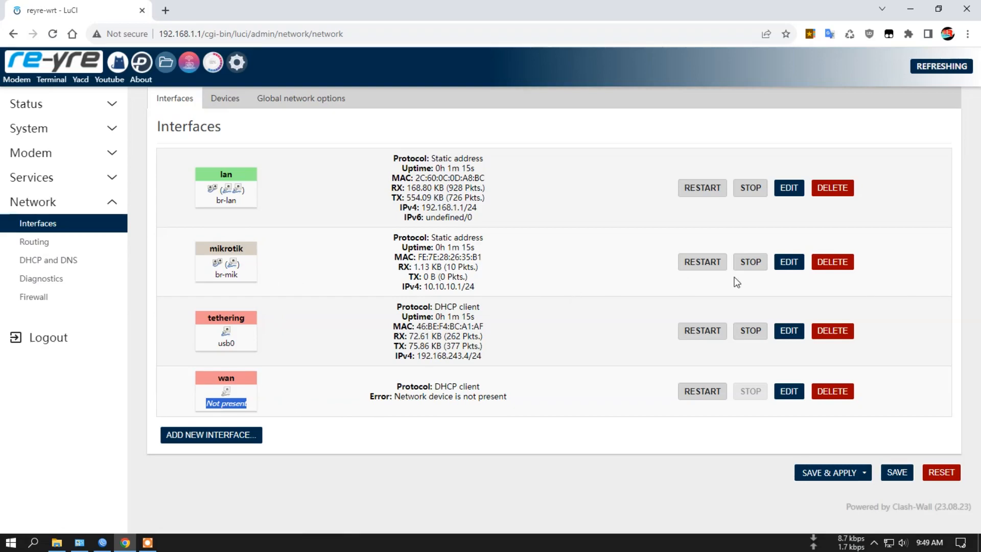
{"action": "left_click", "coordinate": [238, 101]}
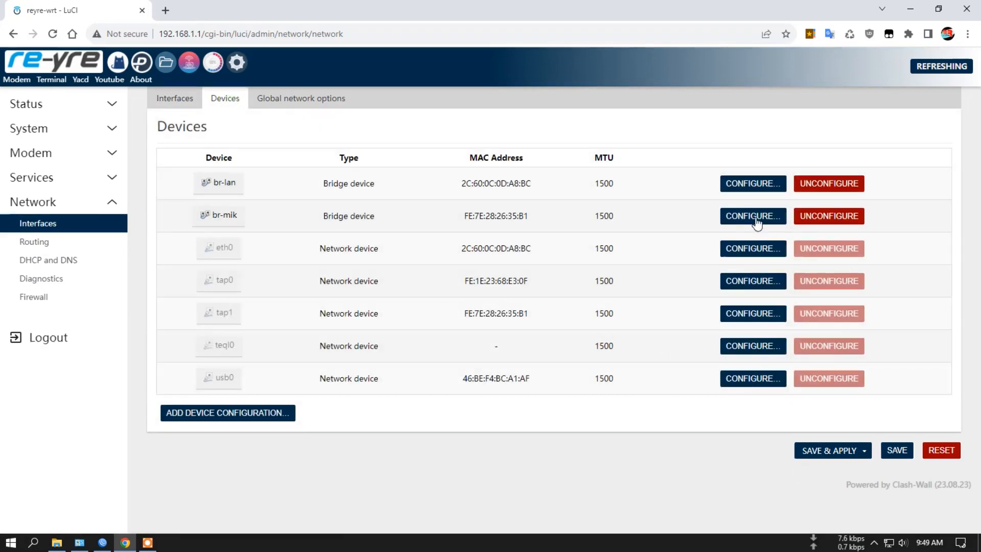
{"action": "left_click", "coordinate": [752, 219]}
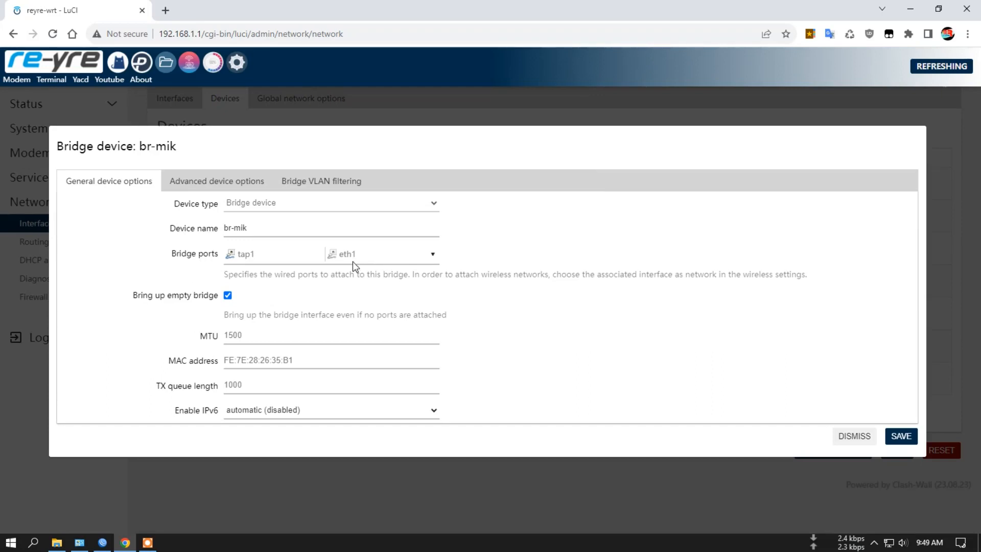
{"action": "left_click", "coordinate": [853, 435]}
{"action": "left_click", "coordinate": [165, 100]}
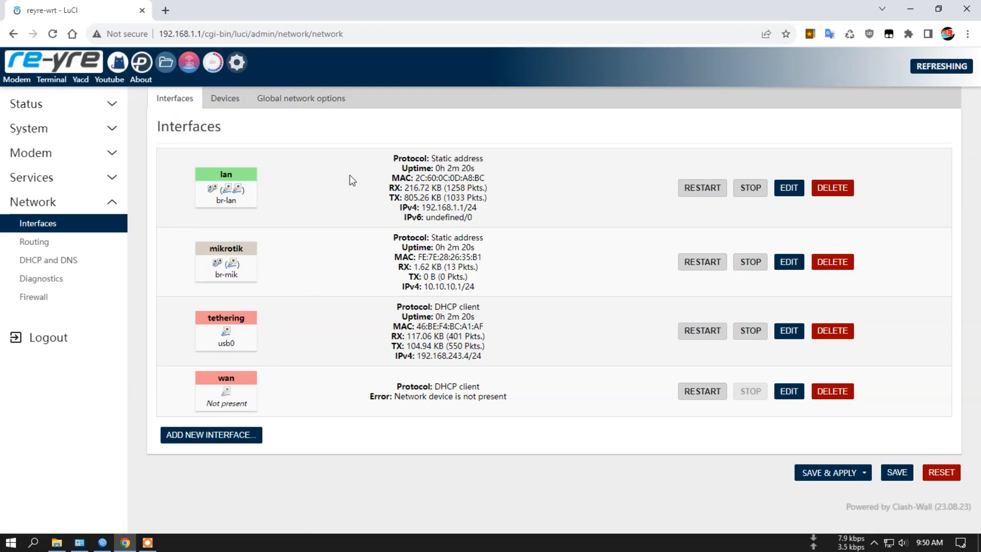
- View the network devices list and return to the status overview to look through it
{"action": "left_click", "coordinate": [224, 99]}
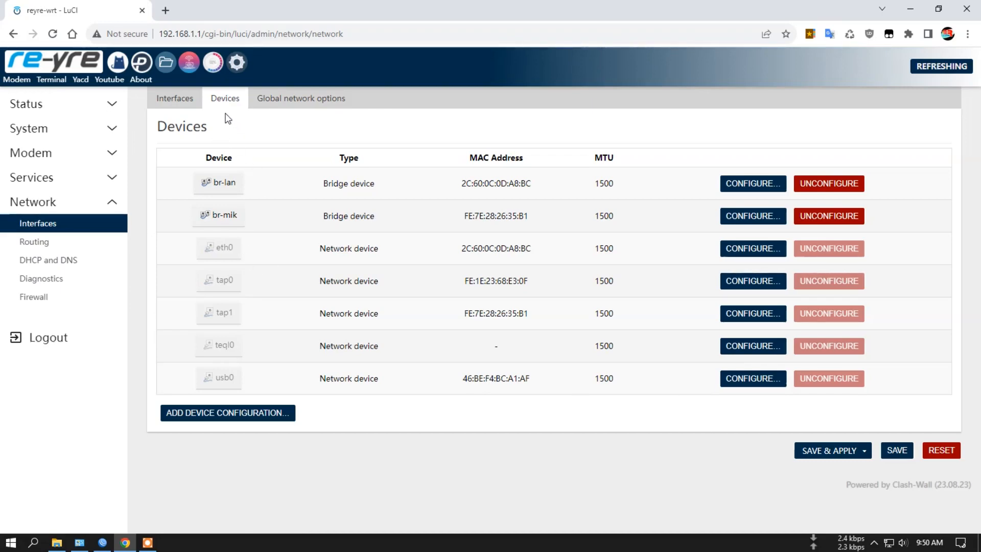
{"action": "left_click", "coordinate": [63, 60]}
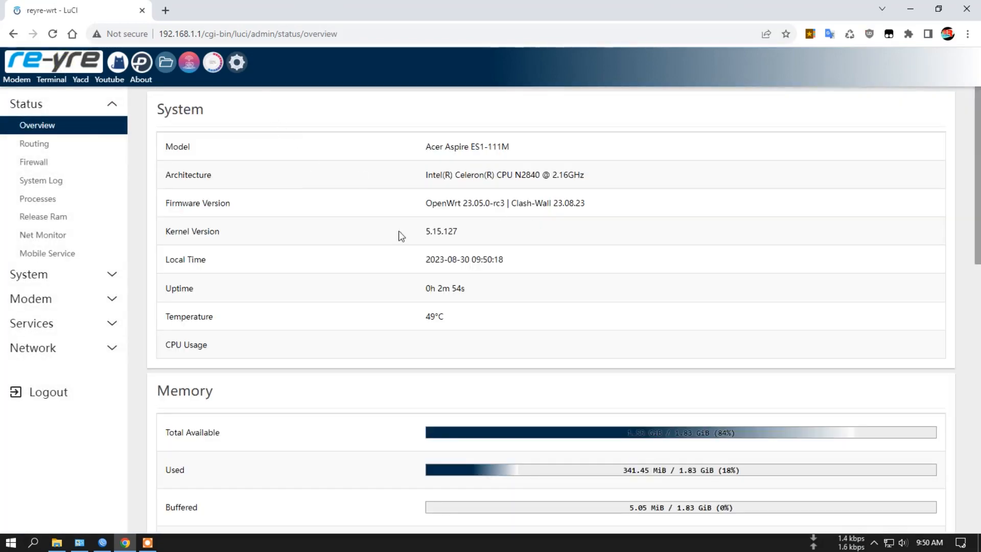
{"action": "scroll", "coordinate": [396, 261], "scroll_direction": "down", "scroll_amount": 13}
{"action": "scroll", "coordinate": [381, 269], "scroll_direction": "up", "scroll_amount": 12}
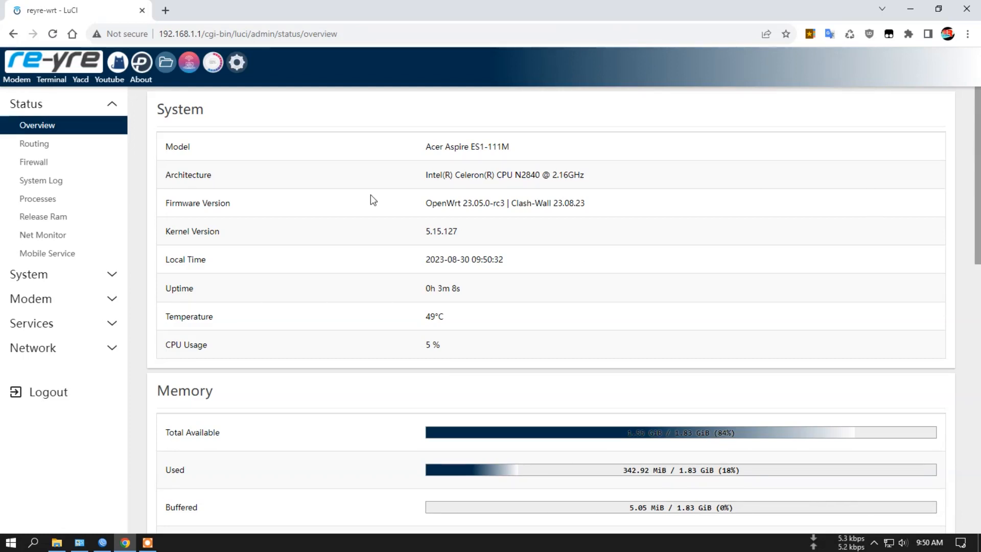
- Reload the network devices list to check for eth1, and compare the bridged ports of the mikrotik and lan interfaces
{"action": "left_click", "coordinate": [235, 65]}
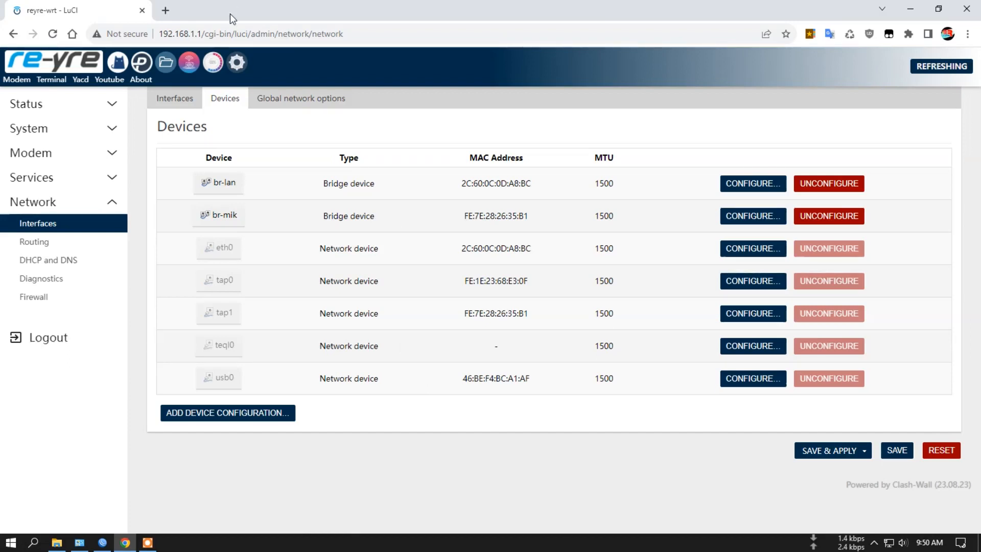
{"action": "left_click", "coordinate": [239, 62]}
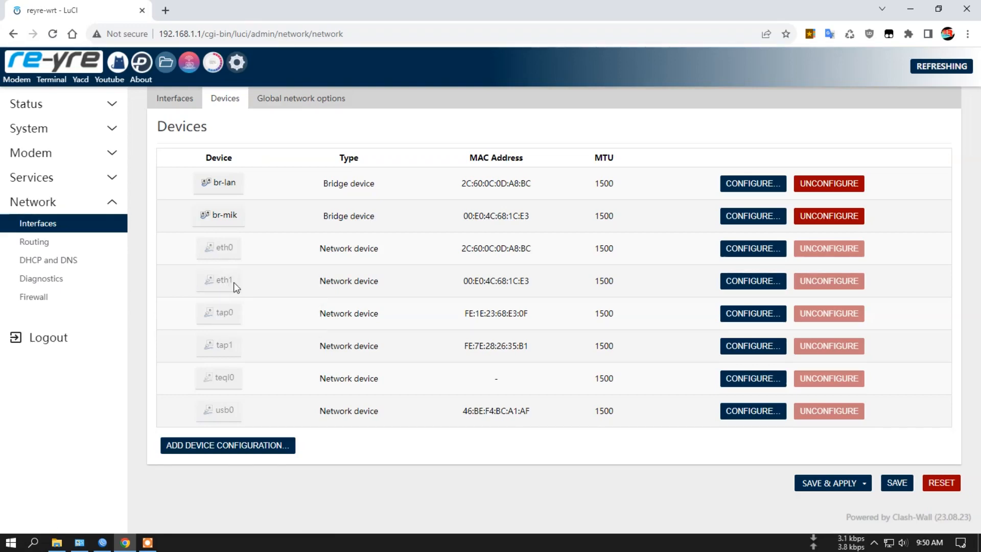
{"action": "left_click", "coordinate": [170, 102]}
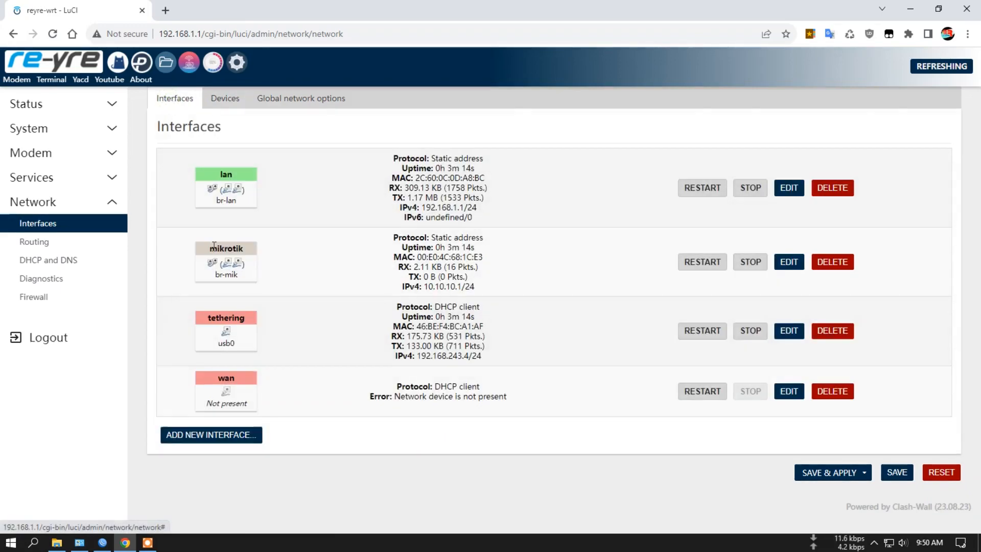
{"action": "mouse_move", "coordinate": [231, 260]}
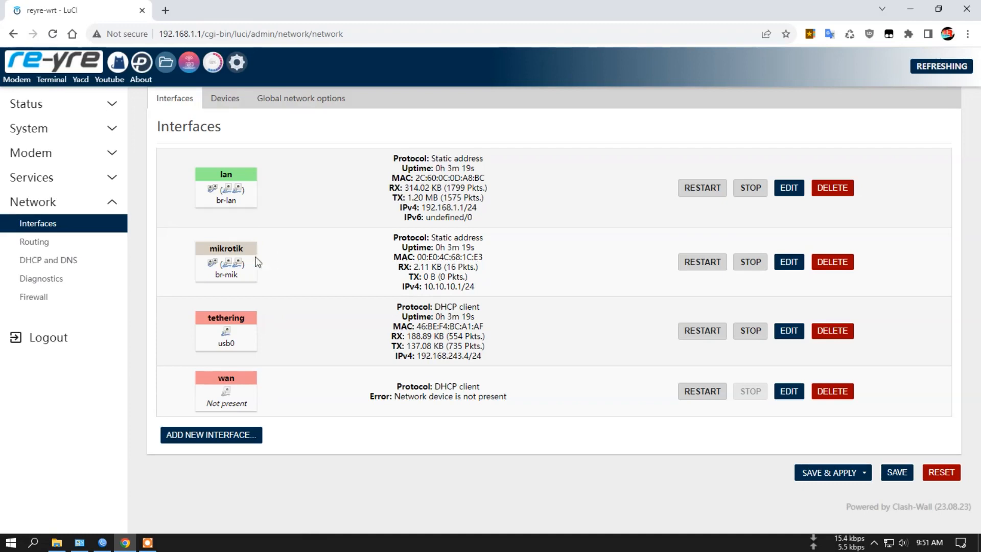
{"action": "mouse_move", "coordinate": [229, 193]}
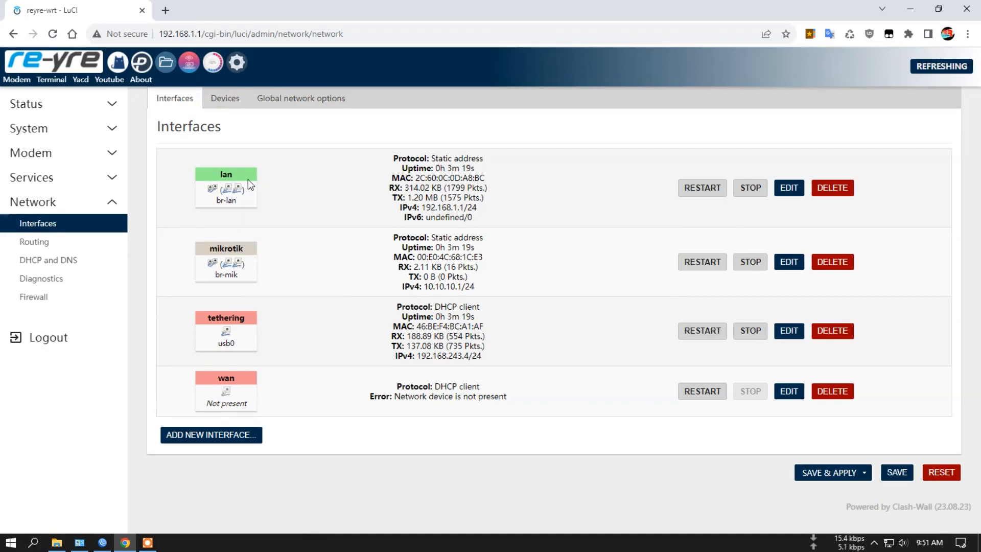
{"action": "mouse_move", "coordinate": [245, 176]}
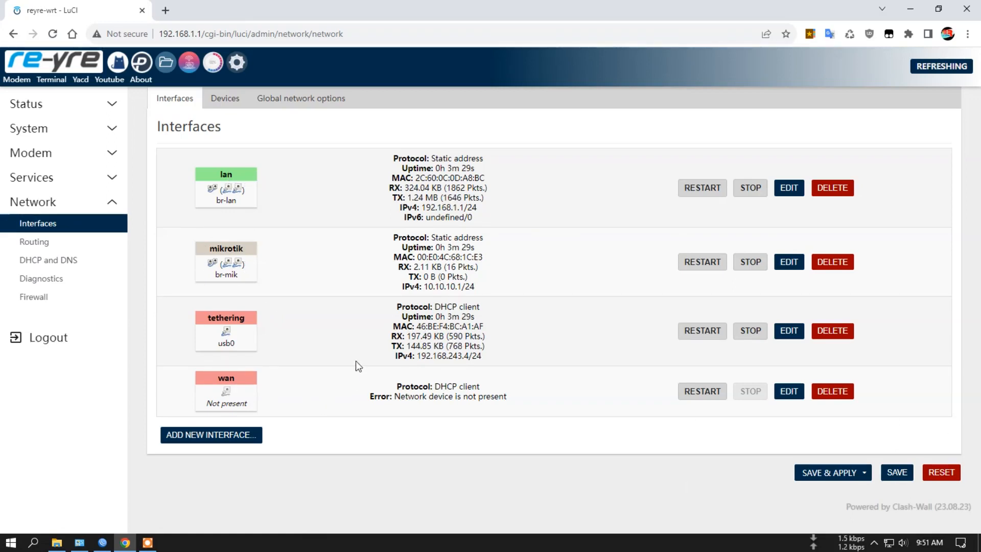
- Switch to the Windows Network Connections window and check the Ethernet adapter's status and connection details
{"action": "left_click", "coordinate": [79, 542]}
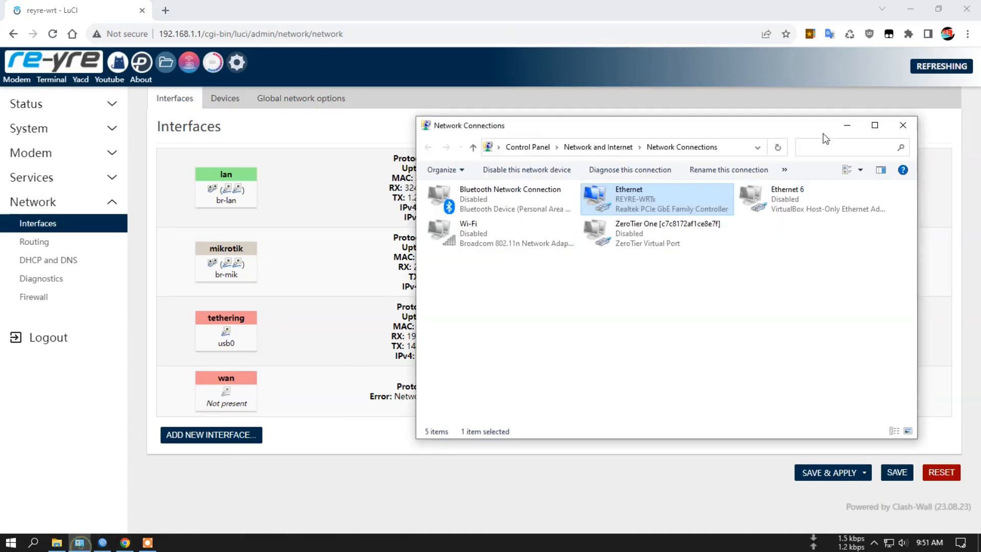
{"action": "left_click_drag", "start_coordinate": [707, 139], "coordinate": [840, 140]}
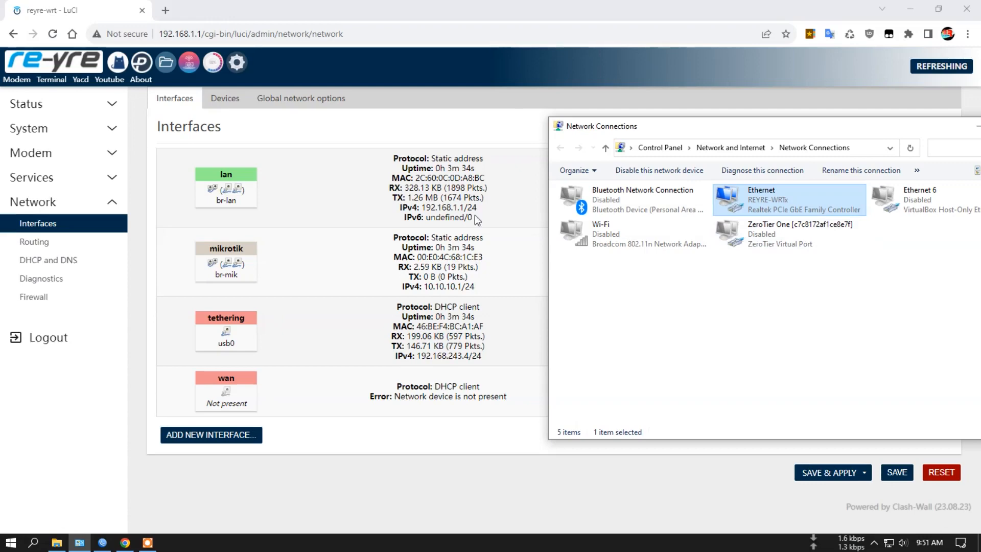
{"action": "right_click", "coordinate": [776, 206]}
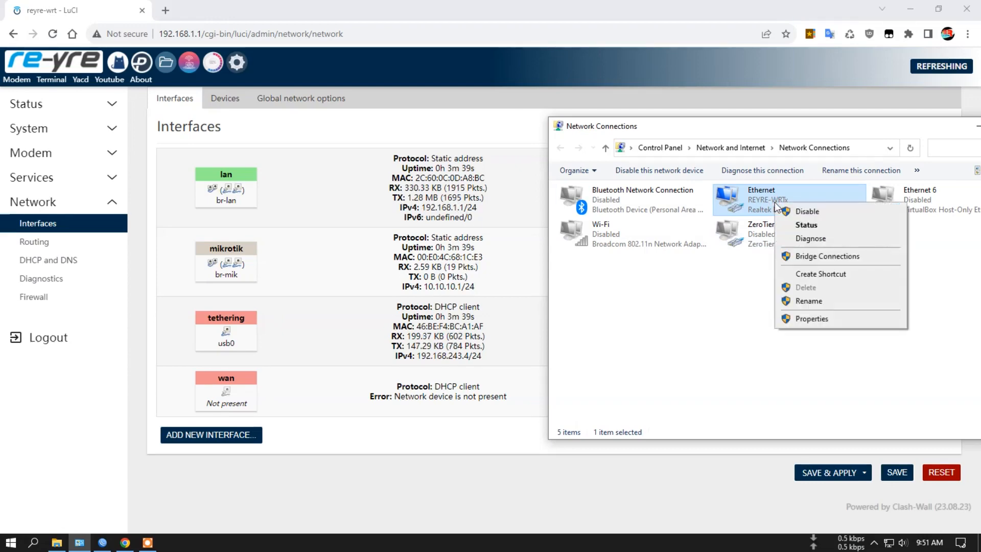
{"action": "left_click", "coordinate": [806, 225]}
{"action": "left_click_drag", "start_coordinate": [519, 147], "coordinate": [731, 113]}
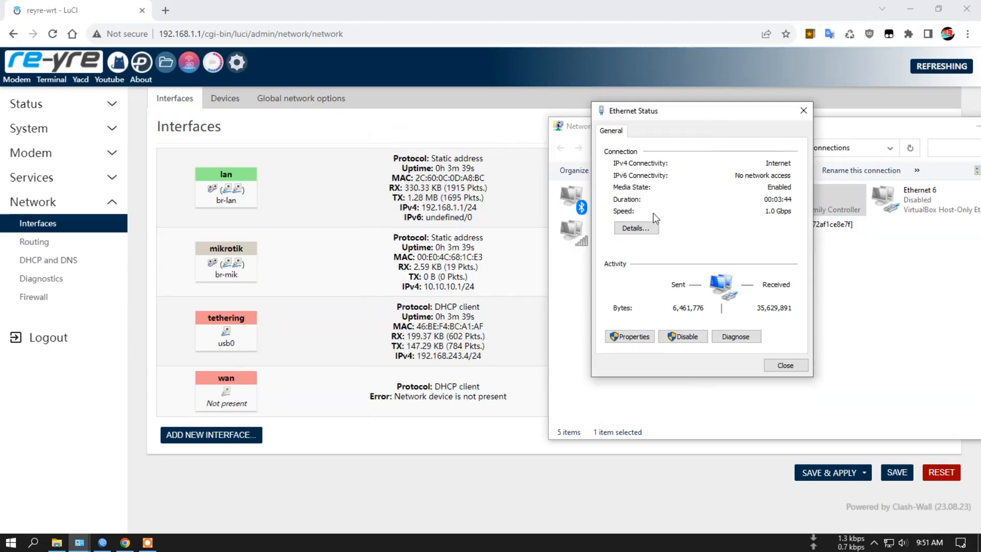
{"action": "left_click", "coordinate": [637, 228]}
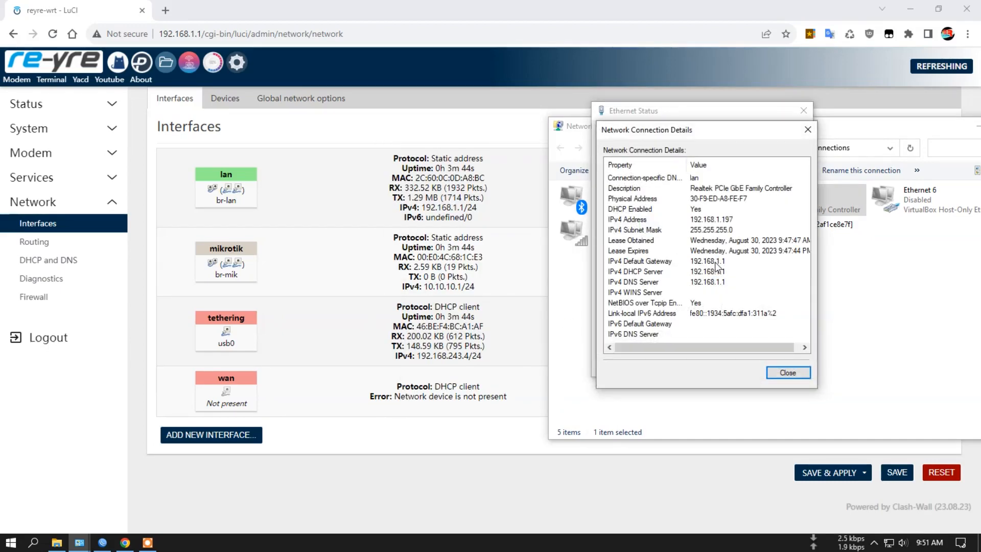
{"action": "left_click", "coordinate": [787, 372]}
{"action": "left_click", "coordinate": [785, 367]}
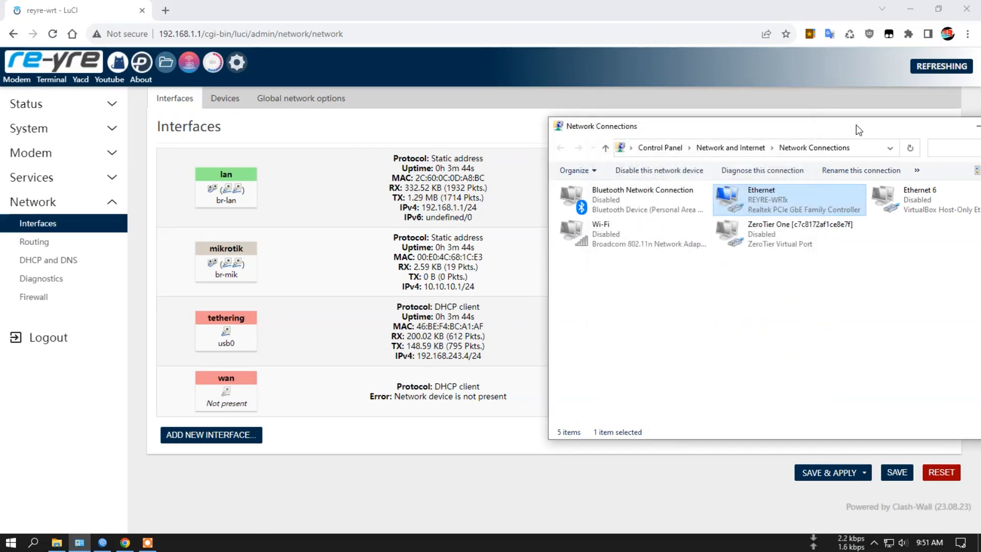
- Recheck the Ethernet adapter's connection details for its new network, and close the details and status dialogs
{"action": "left_click_drag", "start_coordinate": [847, 129], "coordinate": [779, 134]}
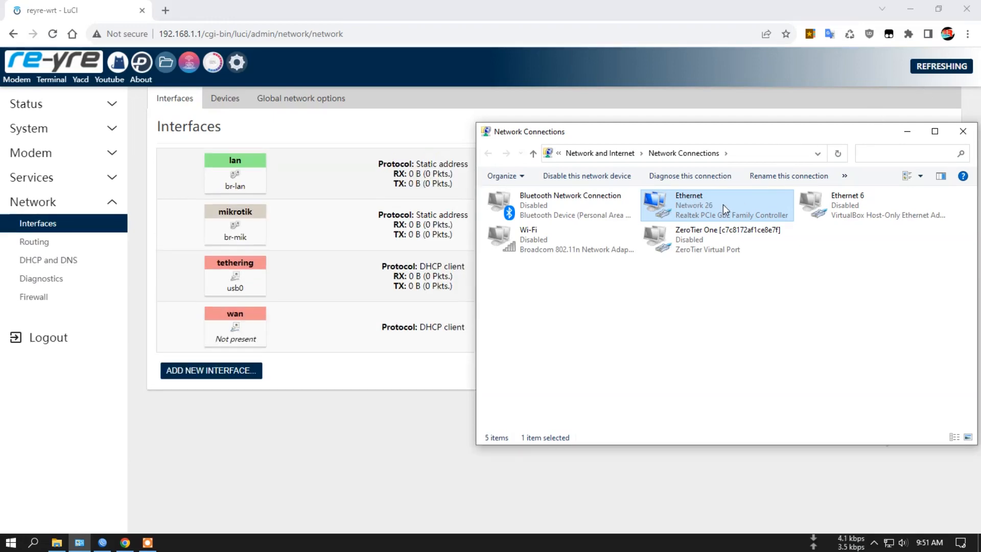
{"action": "right_click", "coordinate": [688, 210]}
{"action": "left_click", "coordinate": [724, 235]}
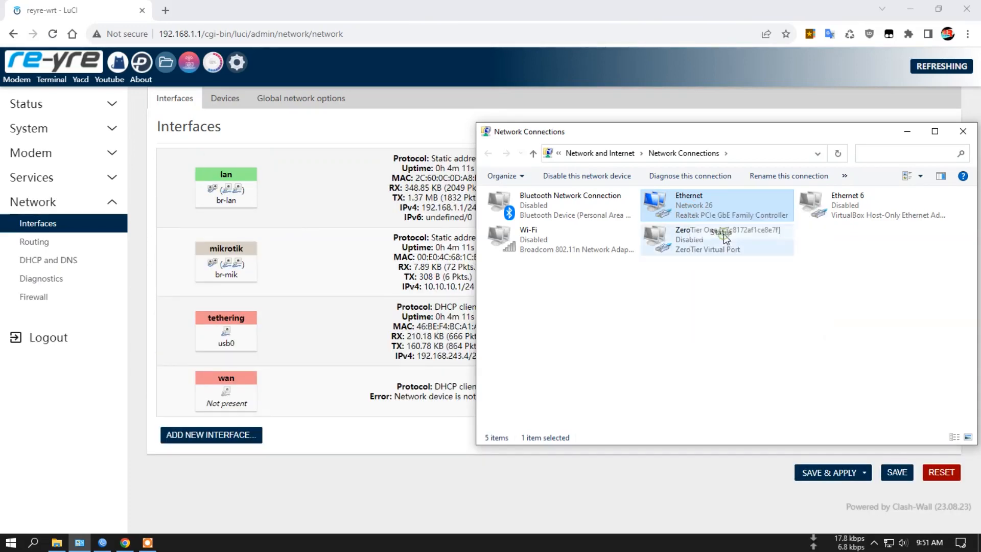
{"action": "left_click", "coordinate": [432, 261]}
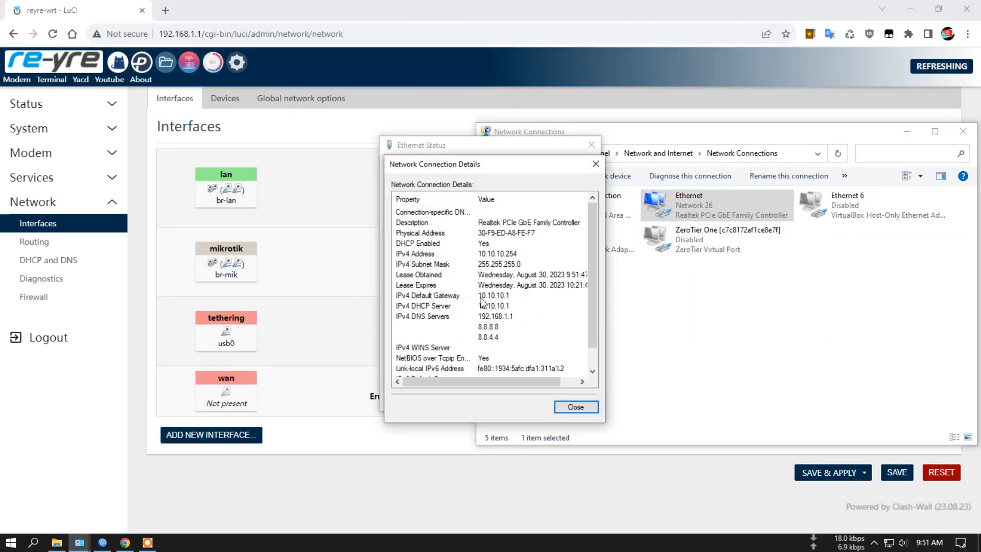
{"action": "left_click", "coordinate": [595, 406]}
{"action": "left_click", "coordinate": [586, 400]}
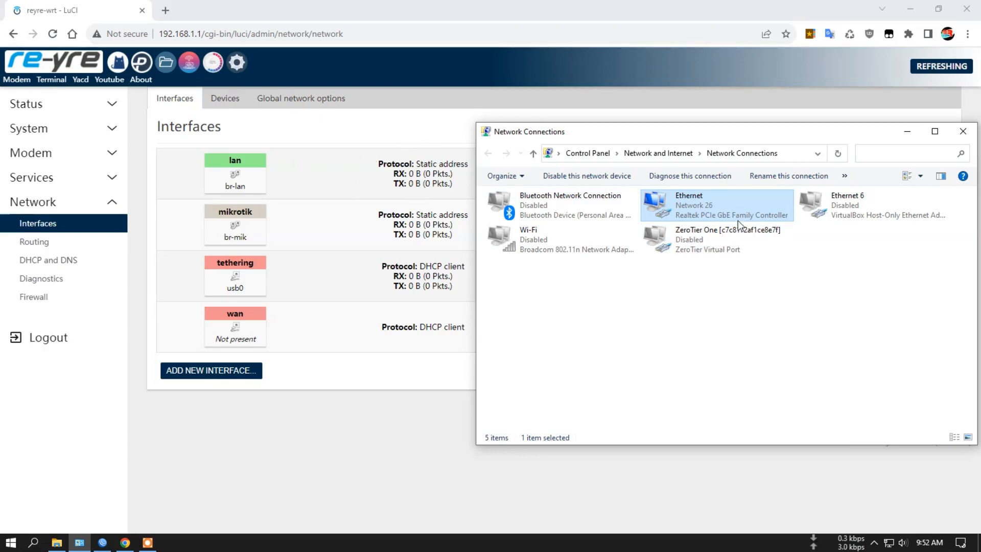
- Switch to Chrome, open 10.10.10.1 in a new tab, and reload the page
{"action": "left_click", "coordinate": [165, 10]}
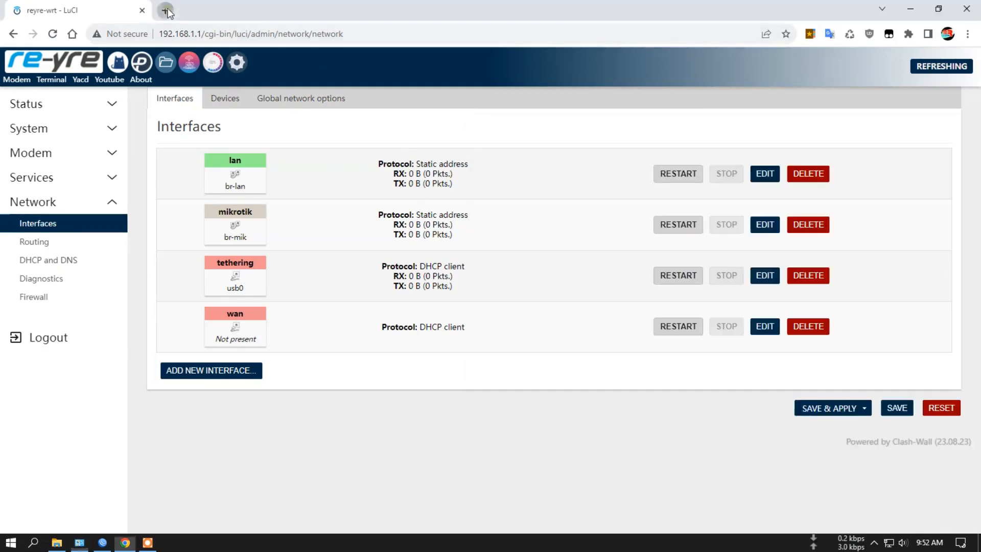
{"action": "left_click", "coordinate": [113, 7]}
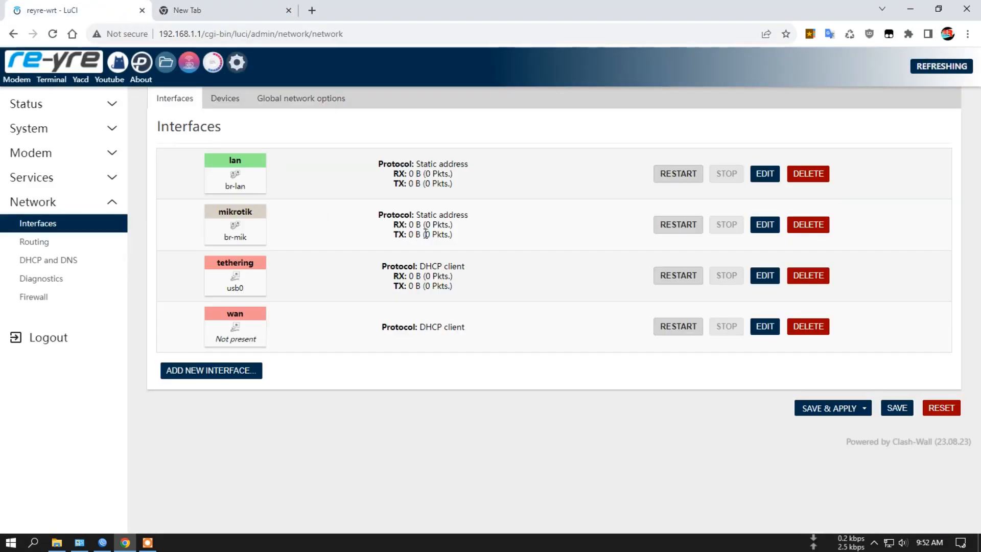
{"action": "left_click", "coordinate": [209, 8]}
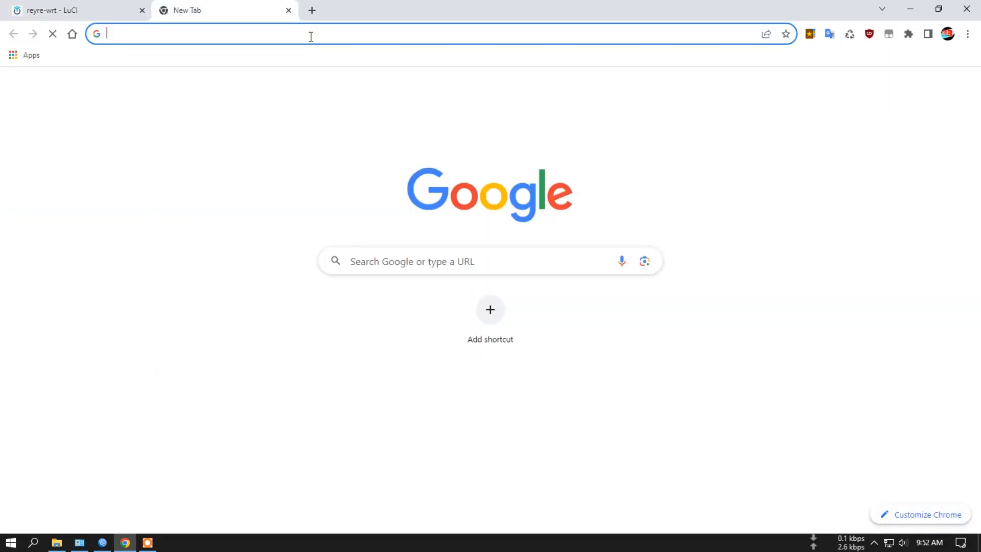
{"action": "type", "text": "1"}
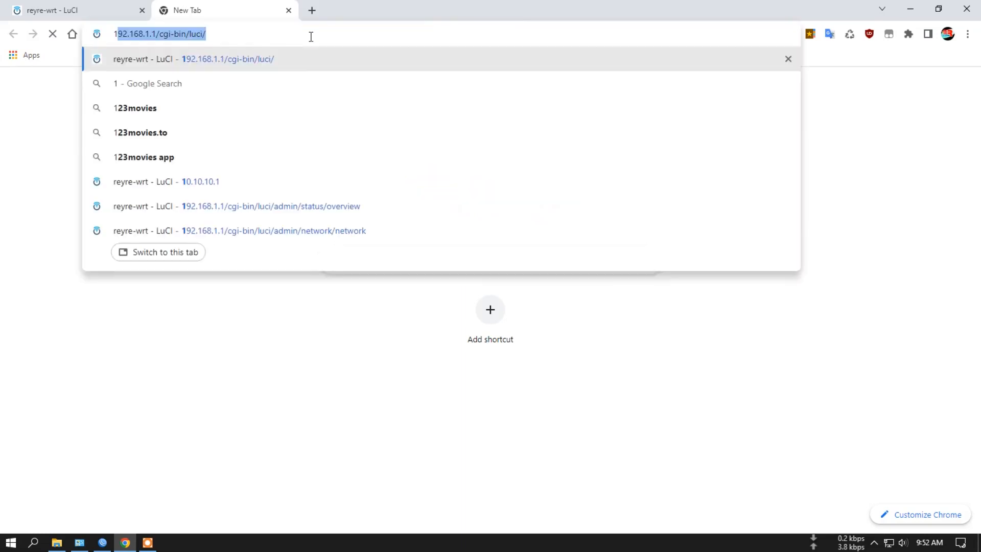
{"action": "type", "text": "0."}
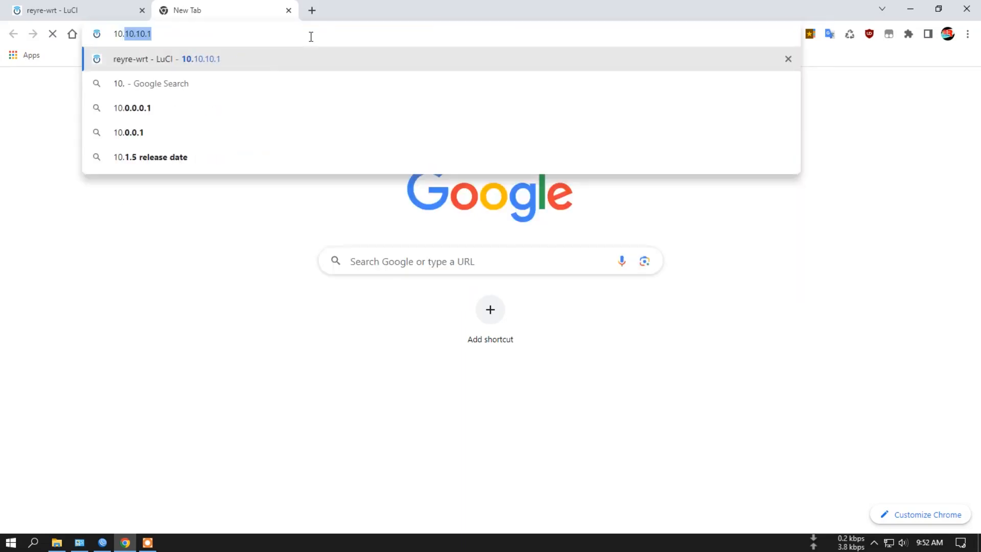
{"action": "left_click", "coordinate": [200, 60]}
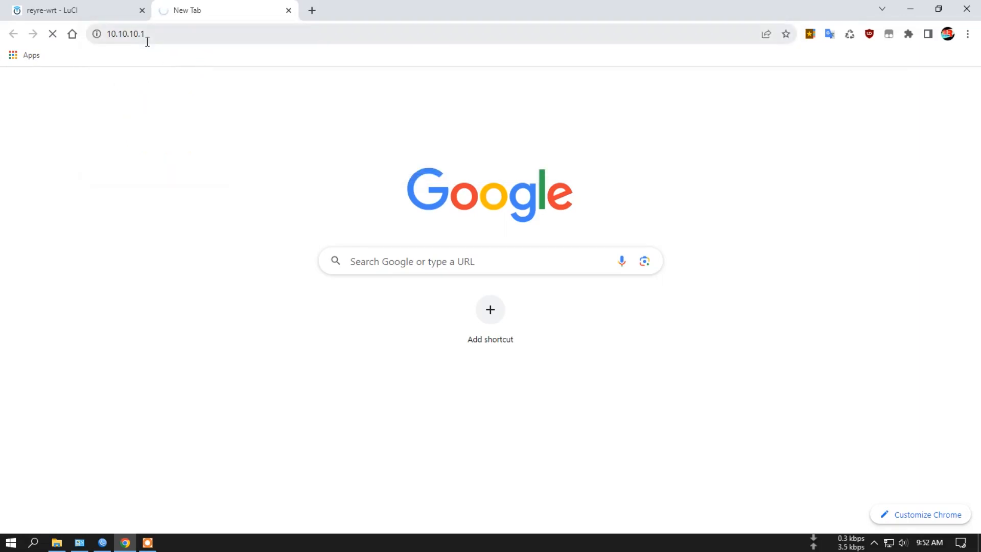
{"action": "left_click", "coordinate": [329, 344]}
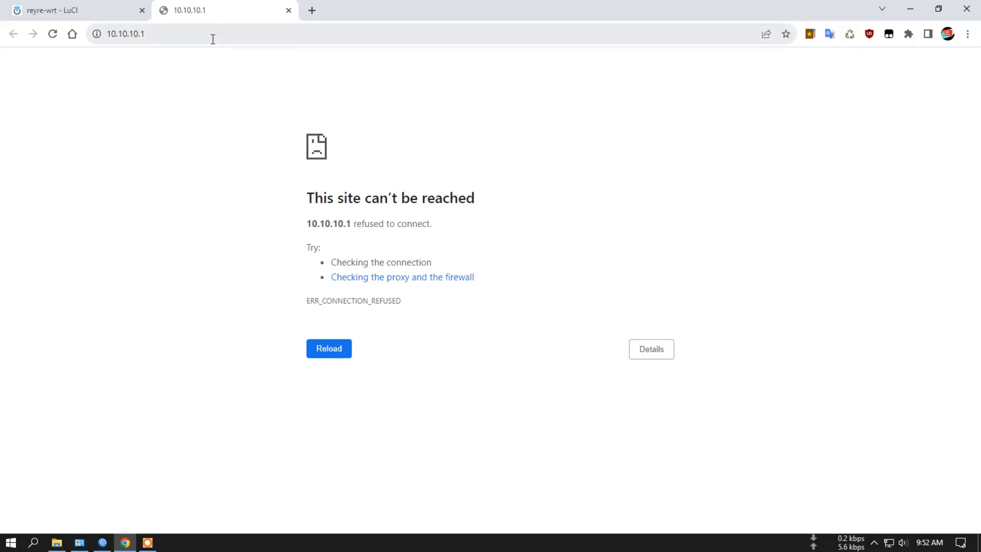
- Open the router's status overview in the LuCI tab, and reload 10.10.10.1 in the other tab
{"action": "left_click", "coordinate": [72, 10]}
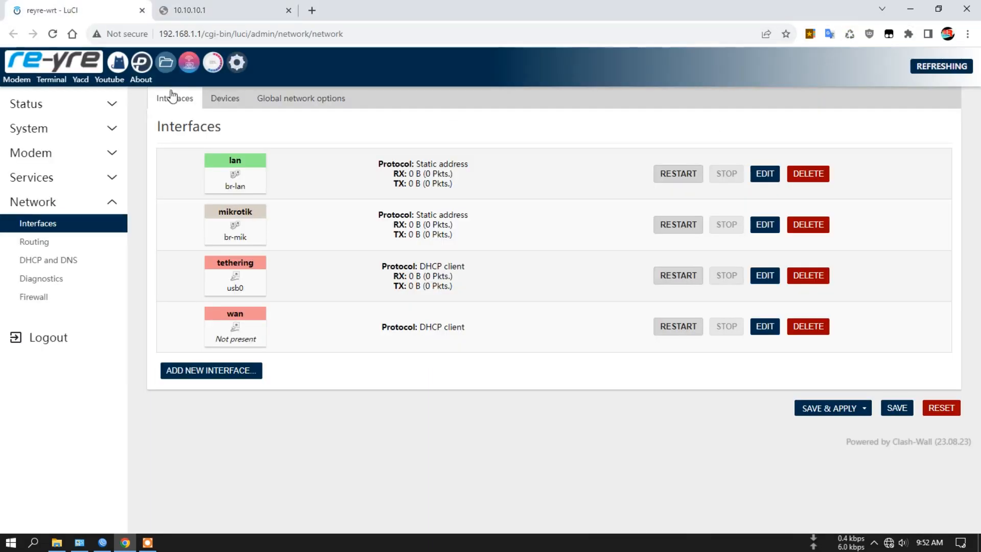
{"action": "left_click", "coordinate": [66, 70]}
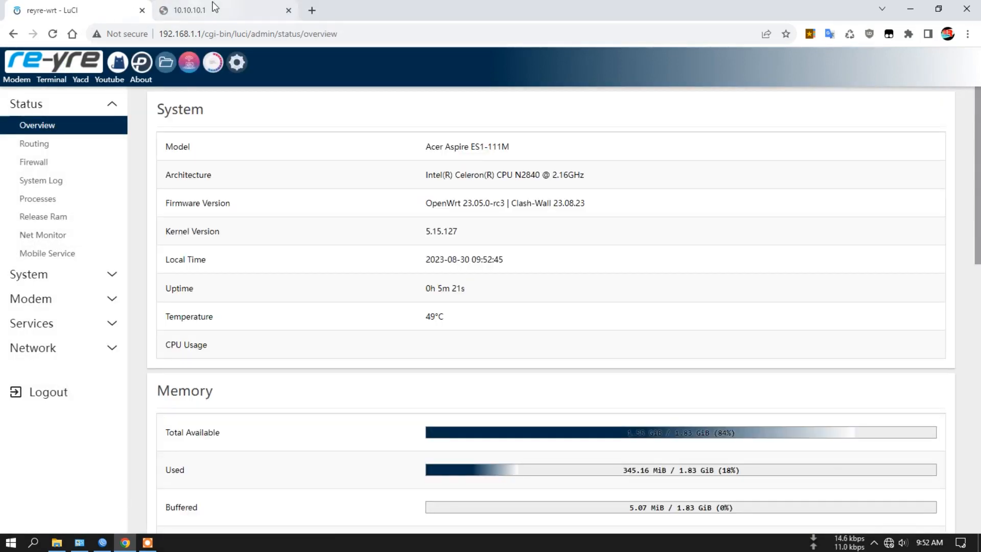
{"action": "left_click", "coordinate": [214, 8]}
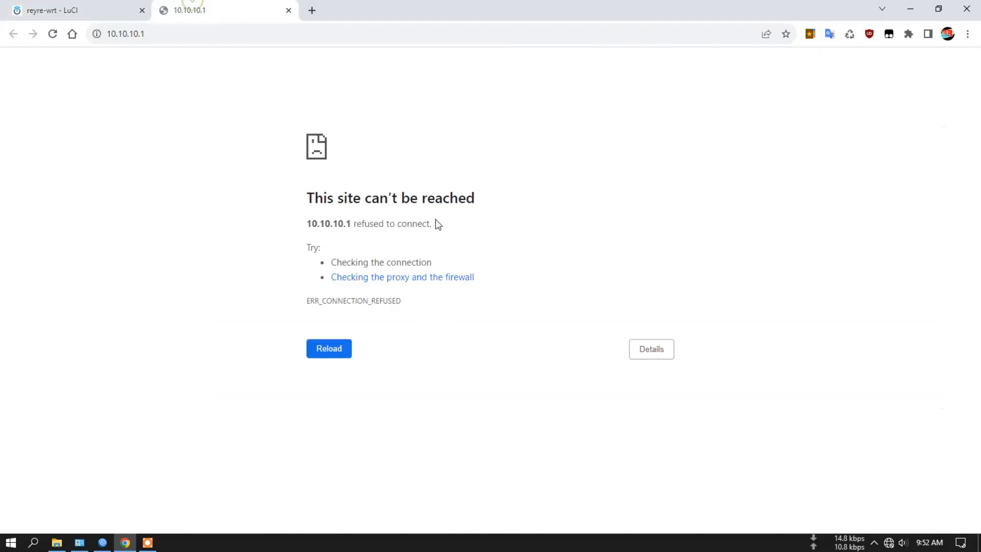
{"action": "left_click", "coordinate": [335, 348]}
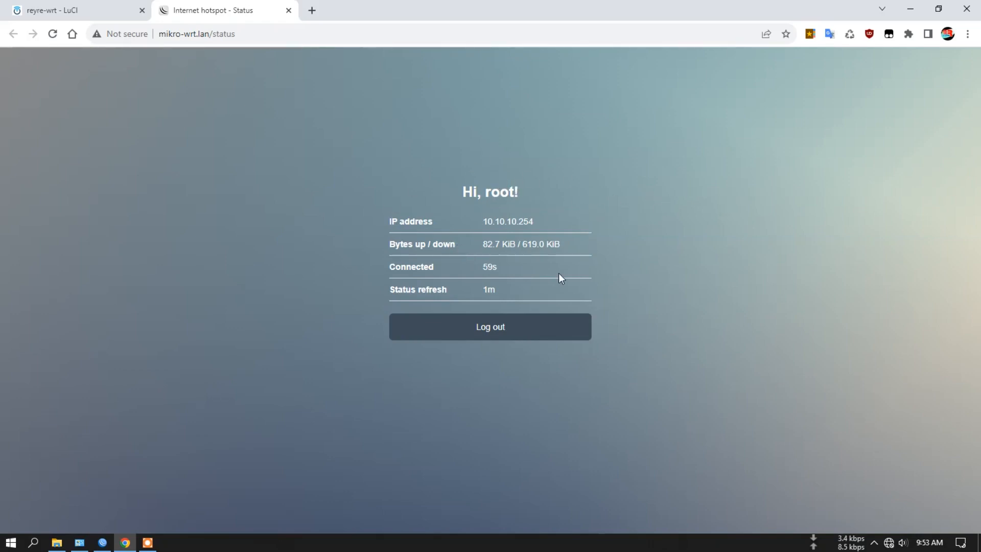
- Log out of the MikroTik hotspot and load mikro-wrt.lan without the logout path
{"action": "left_click", "coordinate": [489, 334]}
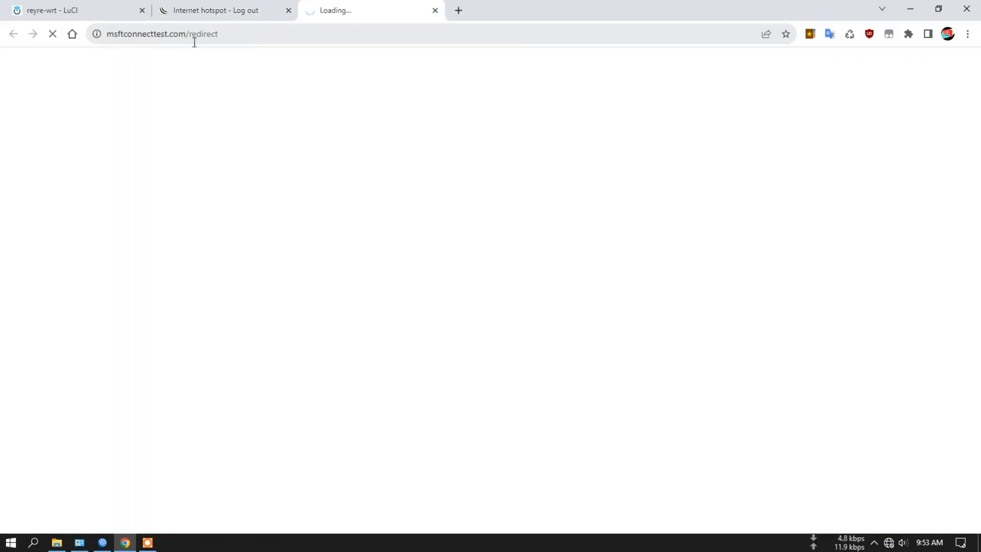
{"action": "left_click", "coordinate": [223, 14]}
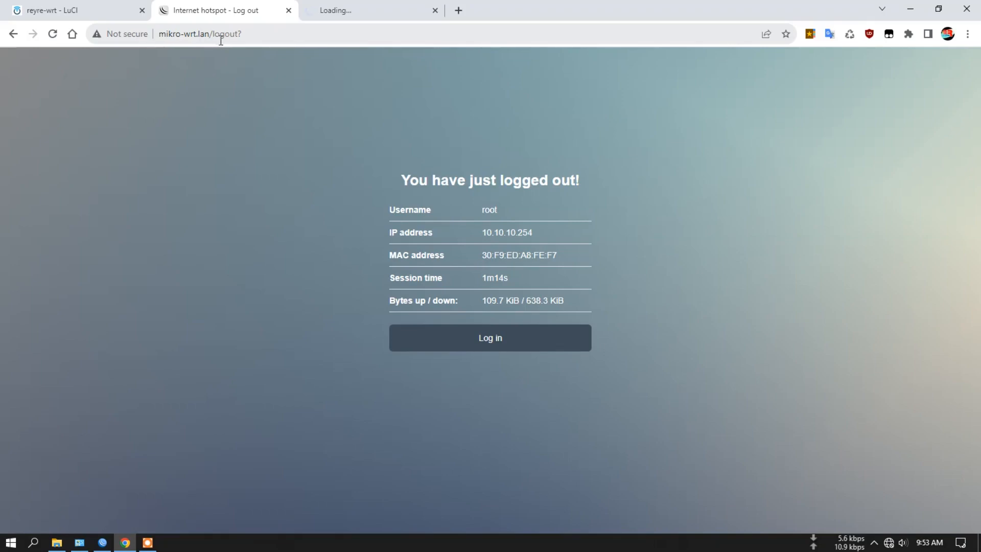
{"action": "left_click_drag", "start_coordinate": [212, 37], "coordinate": [300, 35]}
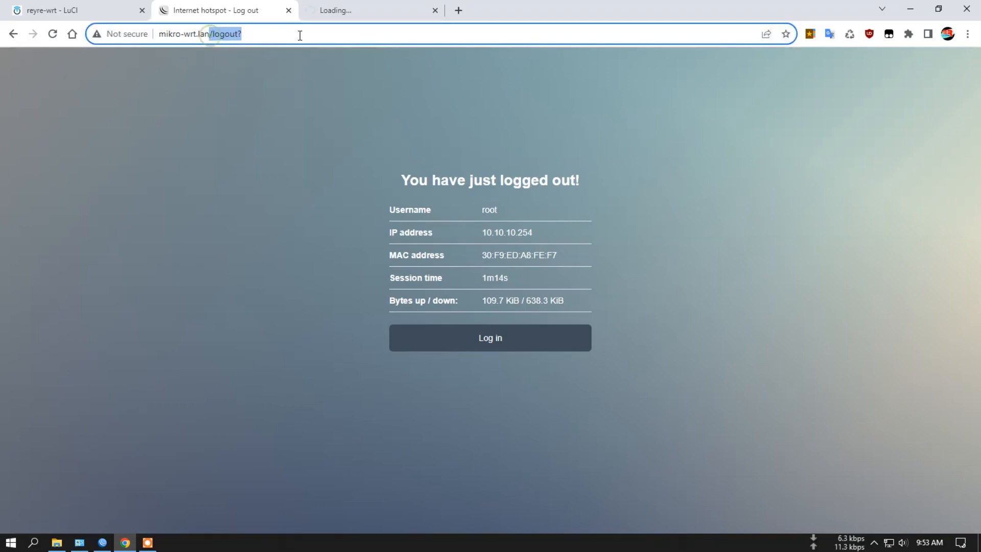
{"action": "key", "text": "BackSpace"}
{"action": "key", "text": "Return"}
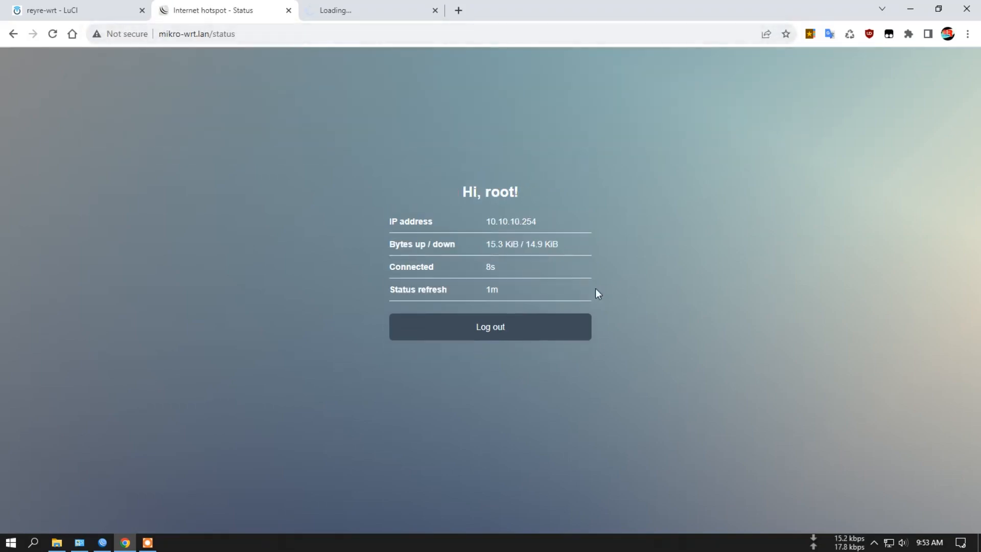
- Log out of the hotspot session again and open the mikro-wrt.lan/login page
{"action": "left_click", "coordinate": [500, 336]}
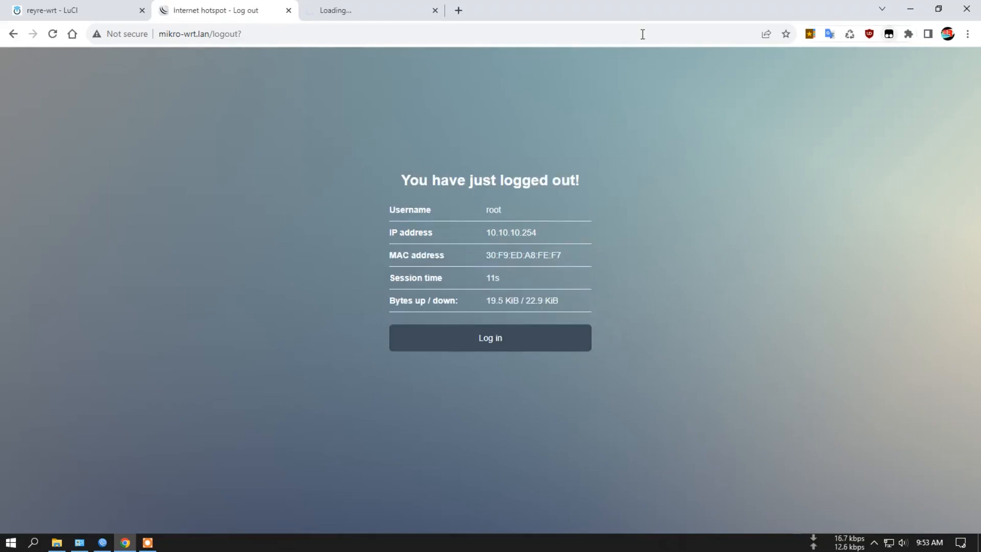
{"action": "left_click_drag", "start_coordinate": [210, 33], "coordinate": [297, 34]}
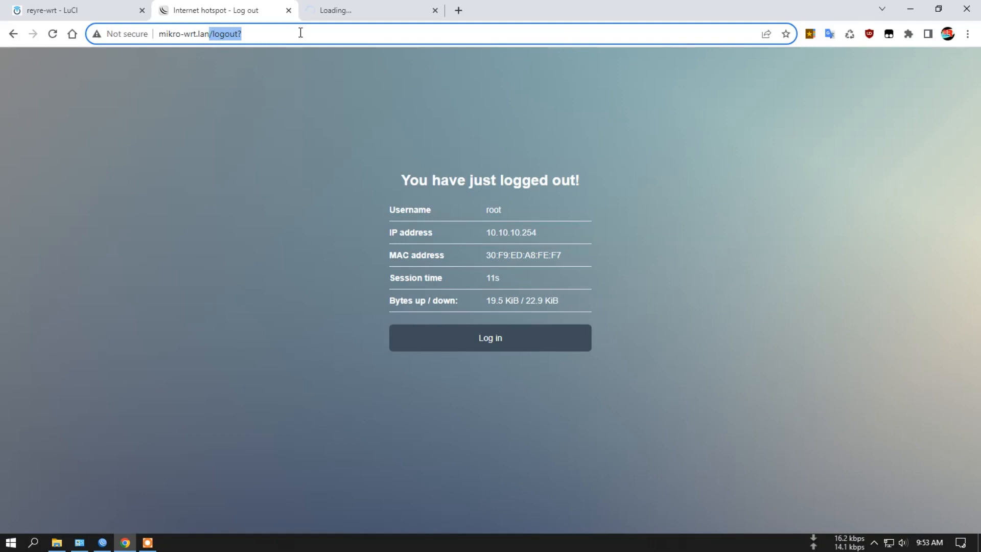
{"action": "type", "text": "/login"}
{"action": "key", "text": "Return"}
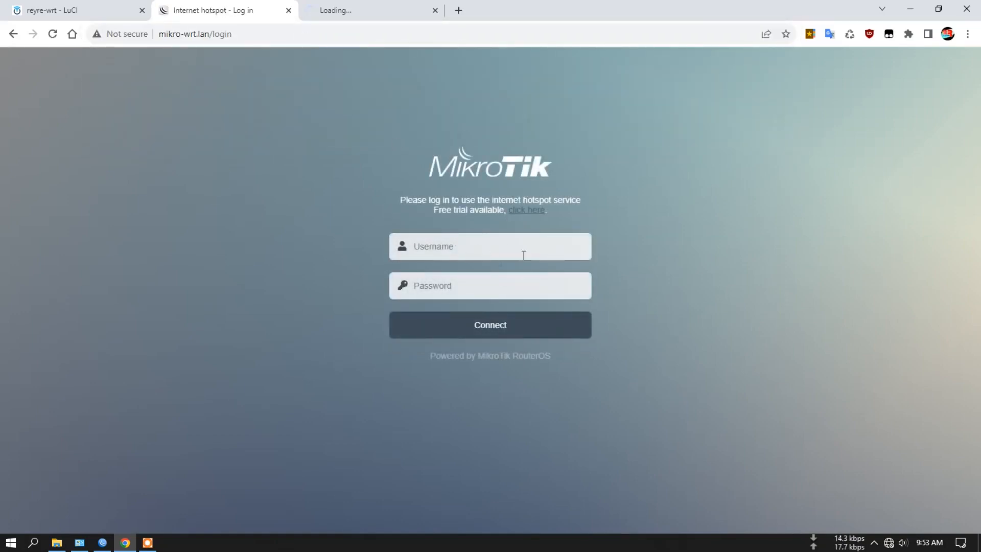
- Close the LuCI tab, and try the router's LuCI address in the second tab before closing it
{"action": "left_click", "coordinate": [141, 11]}
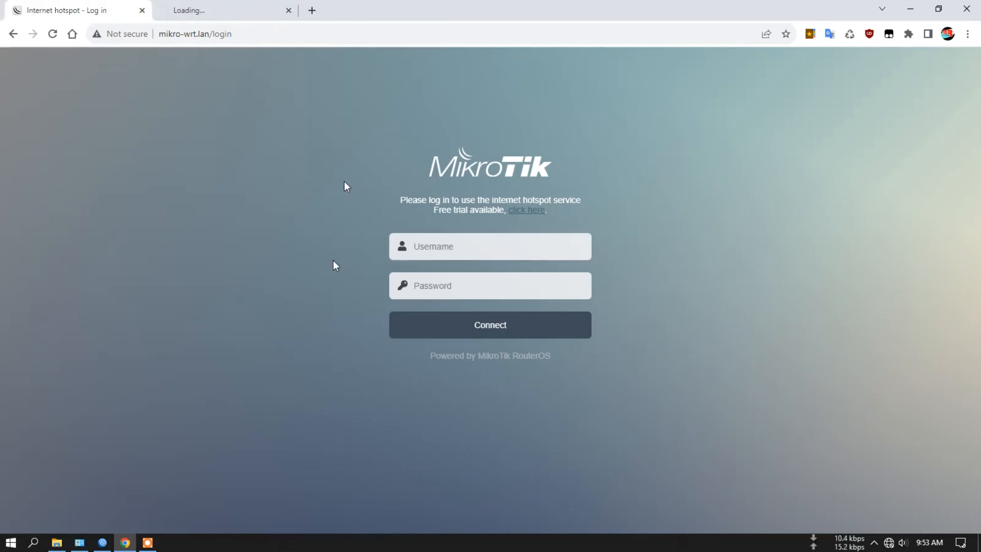
{"action": "left_click", "coordinate": [210, 6]}
{"action": "left_click", "coordinate": [810, 34]}
{"action": "left_click", "coordinate": [732, 64]}
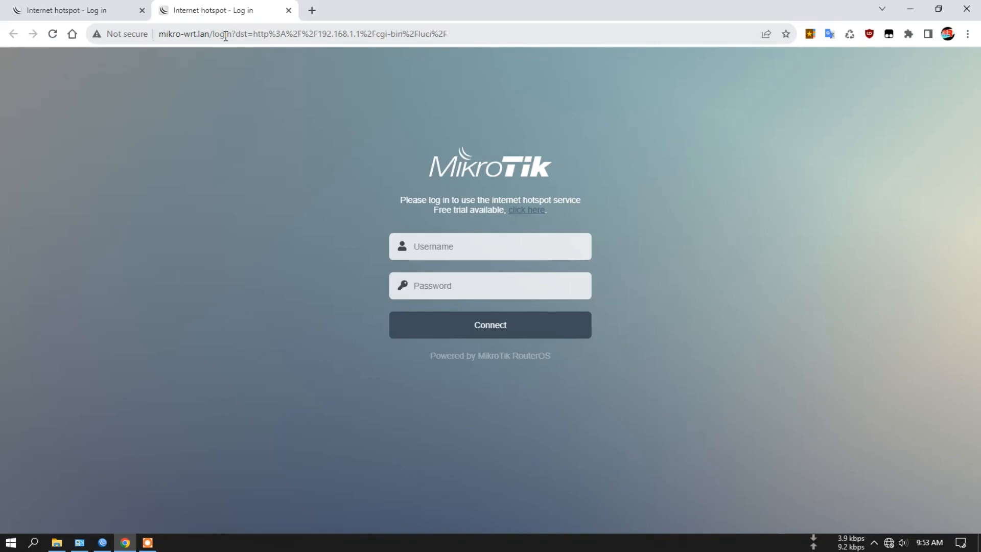
{"action": "left_click", "coordinate": [286, 11]}
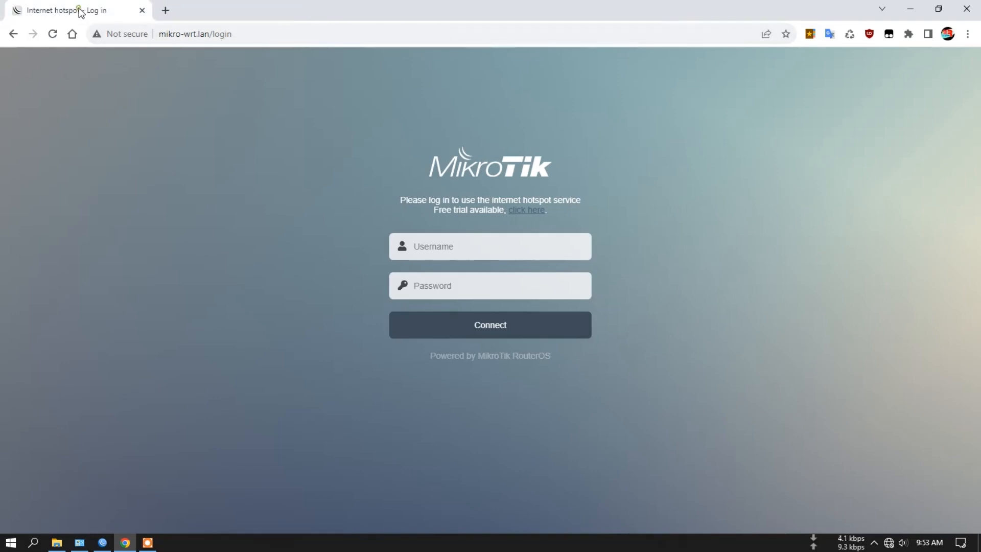
- Log in to the MikroTik hotspot with the username root and the account password
{"action": "left_click", "coordinate": [467, 247]}
{"action": "left_click", "coordinate": [472, 298]}
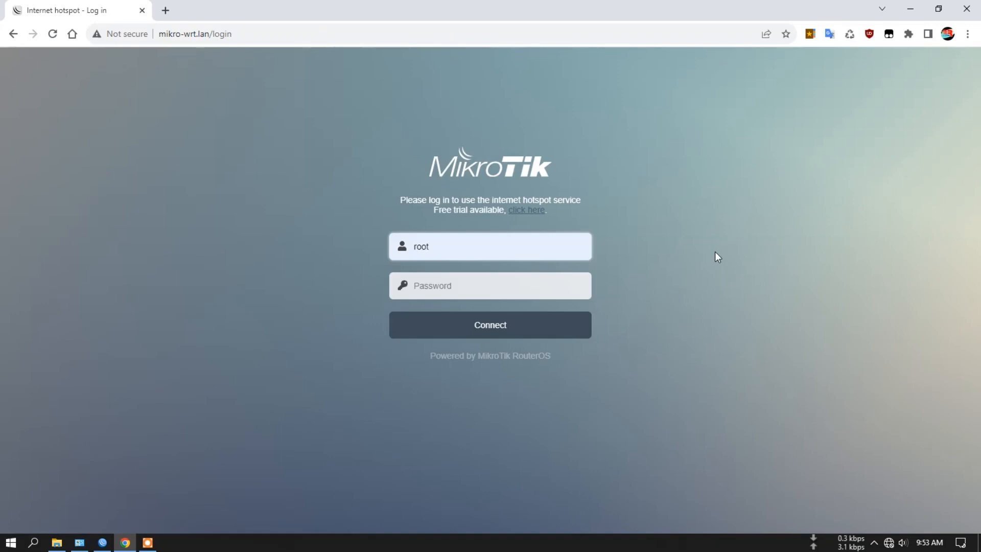
{"action": "left_click", "coordinate": [456, 287]}
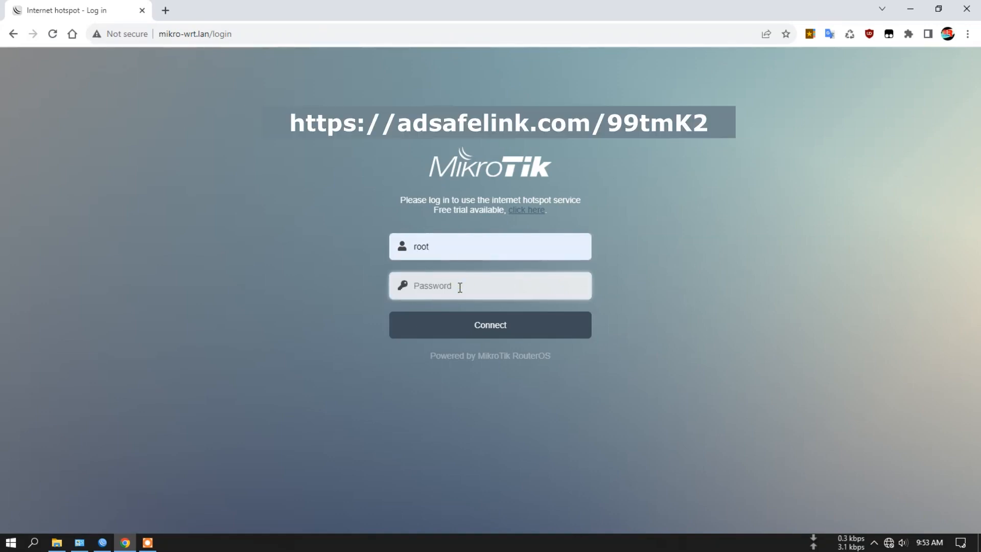
{"action": "type", "text": "•••••••"}
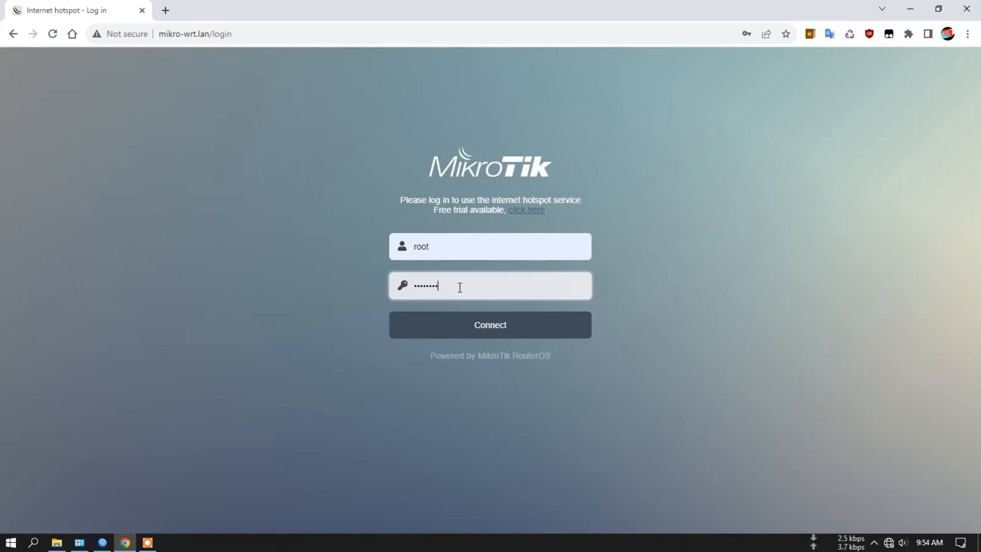
{"action": "left_click", "coordinate": [498, 324]}
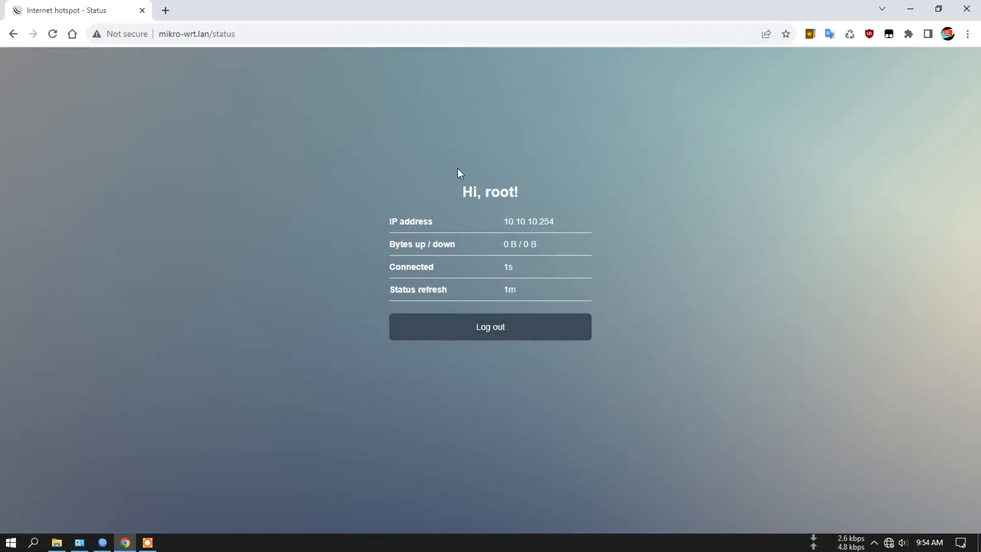
- Open the router's LuCI page in a new tab, log in as root with the account password, and decline updating the saved password
{"action": "left_click", "coordinate": [164, 11]}
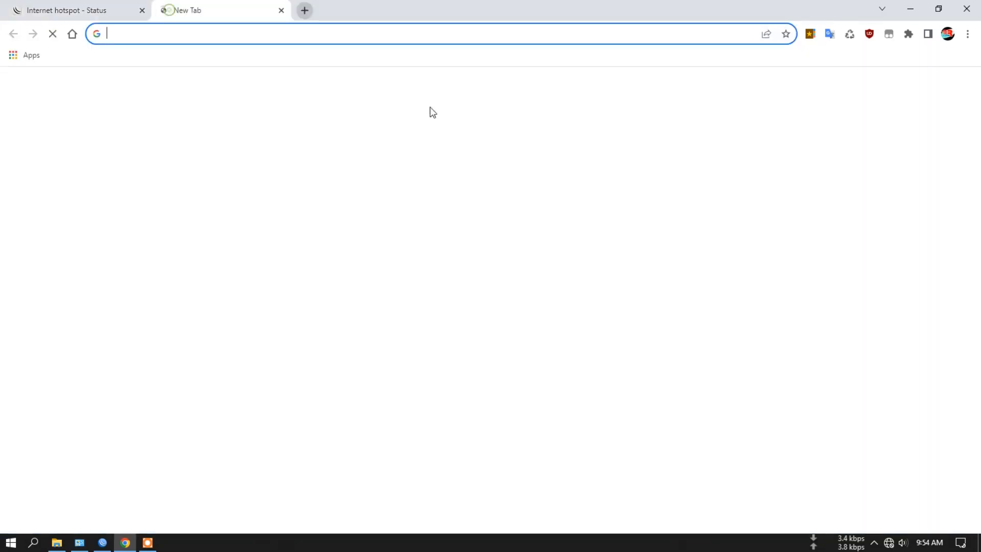
{"action": "left_click", "coordinate": [809, 35]}
{"action": "left_click", "coordinate": [701, 63]}
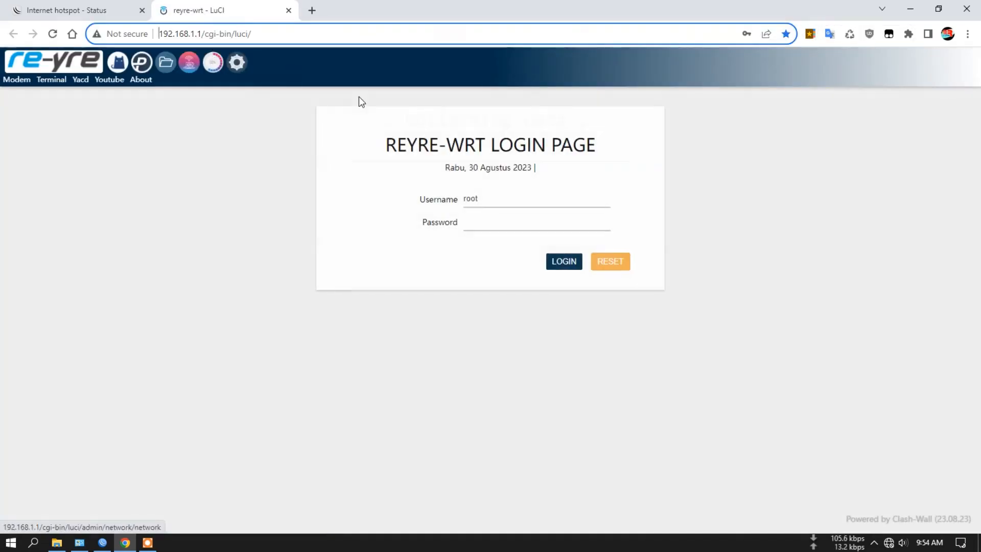
{"action": "left_click", "coordinate": [495, 220]}
{"action": "left_click", "coordinate": [566, 250]}
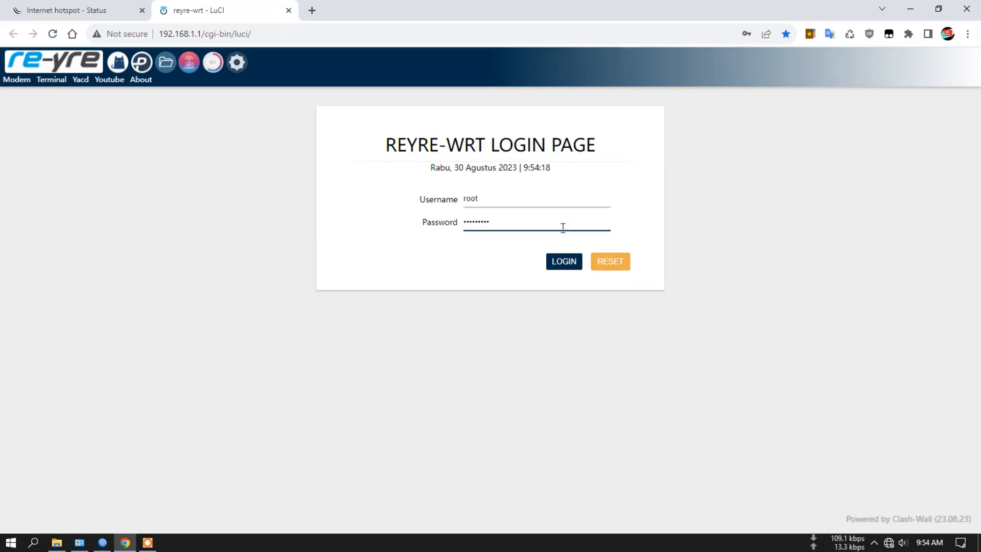
{"action": "key", "text": "Return"}
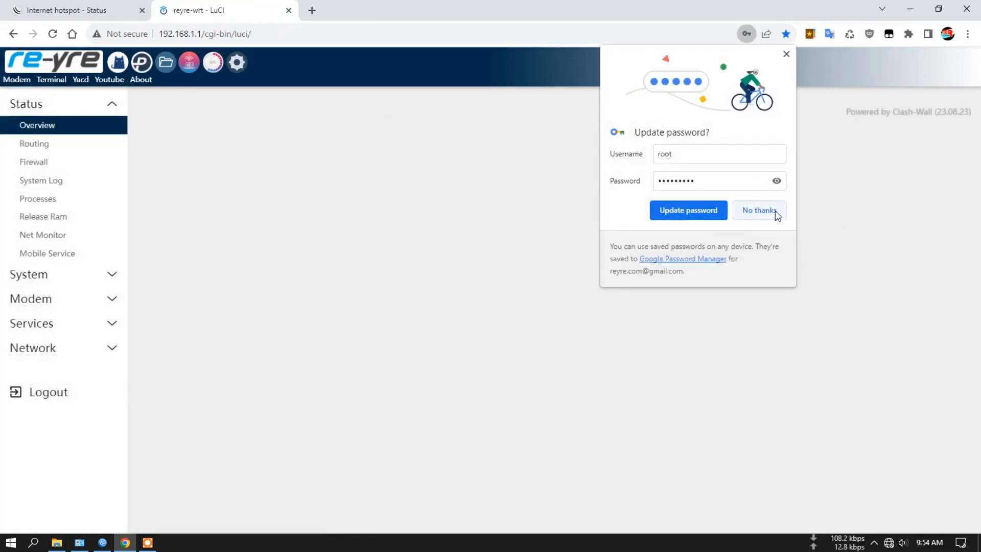
{"action": "left_click", "coordinate": [759, 210]}
- Check the Mikro-Wrt entry in the Active DHCP Leases on the status overview
{"action": "scroll", "coordinate": [537, 263], "scroll_direction": "down", "scroll_amount": 15}
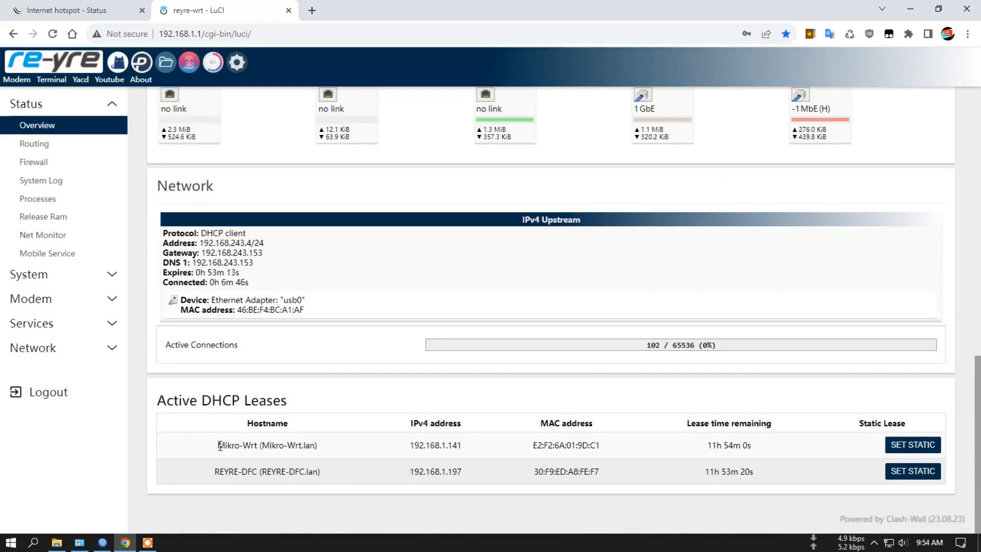
{"action": "left_click_drag", "start_coordinate": [258, 445], "coordinate": [327, 448]}
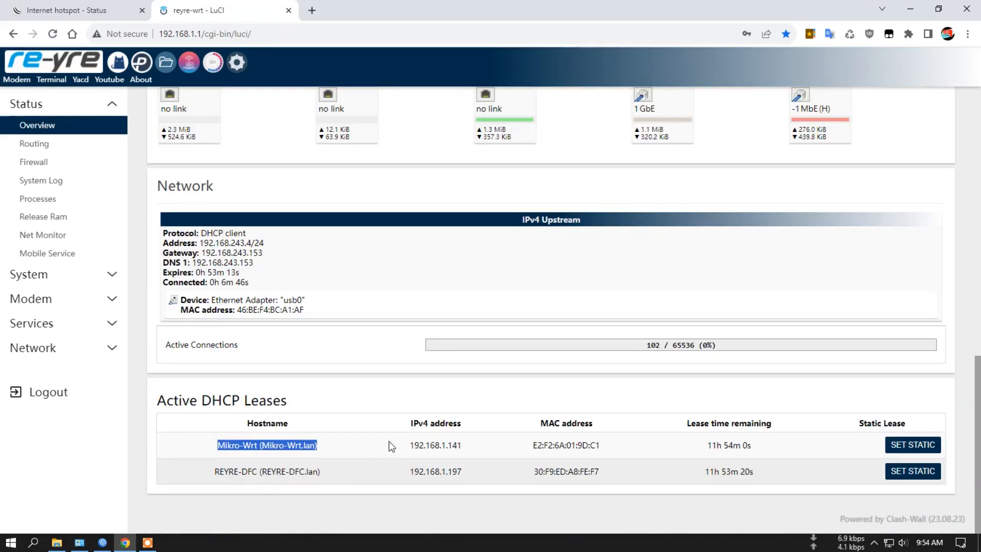
{"action": "scroll", "coordinate": [389, 442], "scroll_direction": "up", "scroll_amount": 8}
{"action": "scroll", "coordinate": [389, 442], "scroll_direction": "up", "scroll_amount": 5}
- Open the network Interfaces page and inspect the devices bridged in the mikrotik and lan interfaces
{"action": "left_click", "coordinate": [238, 63]}
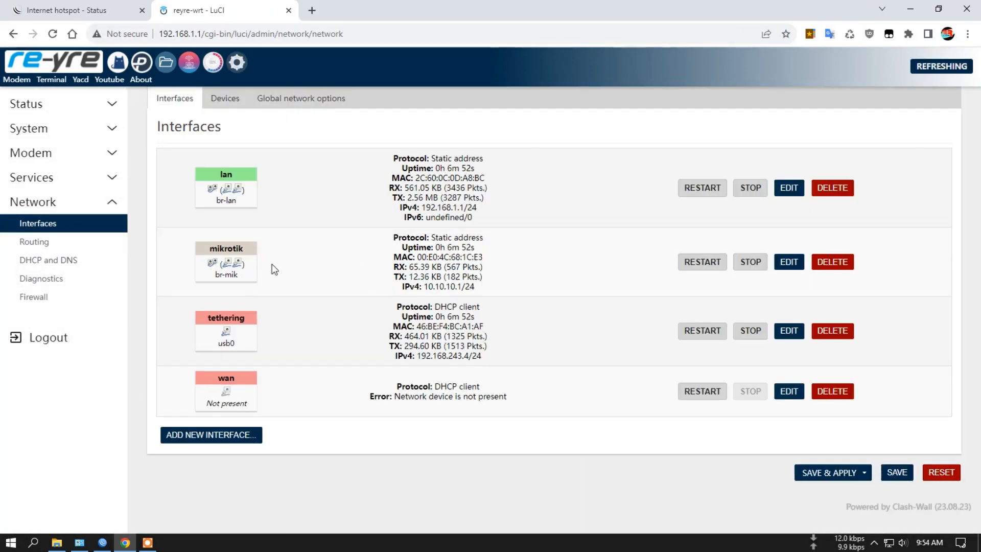
{"action": "mouse_move", "coordinate": [239, 265]}
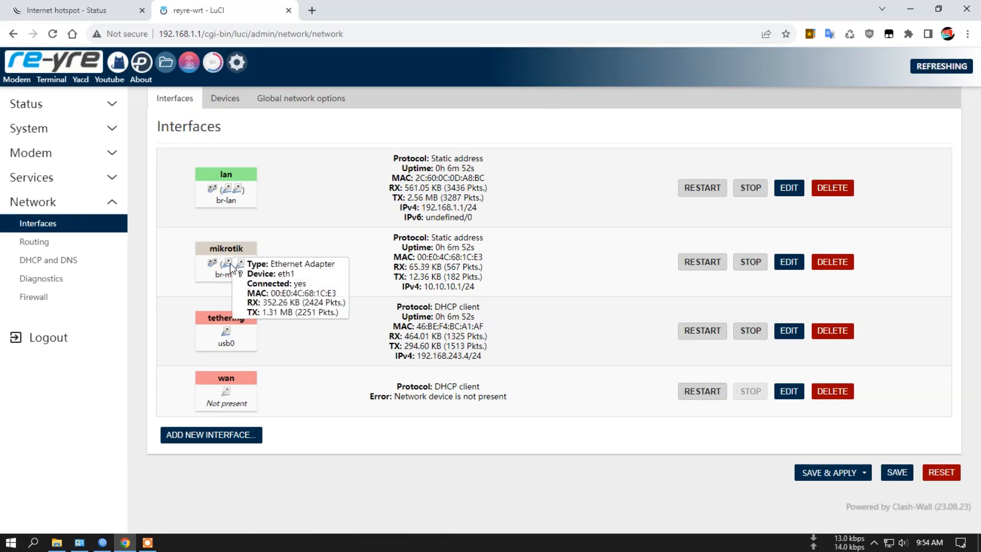
{"action": "mouse_move", "coordinate": [229, 187]}
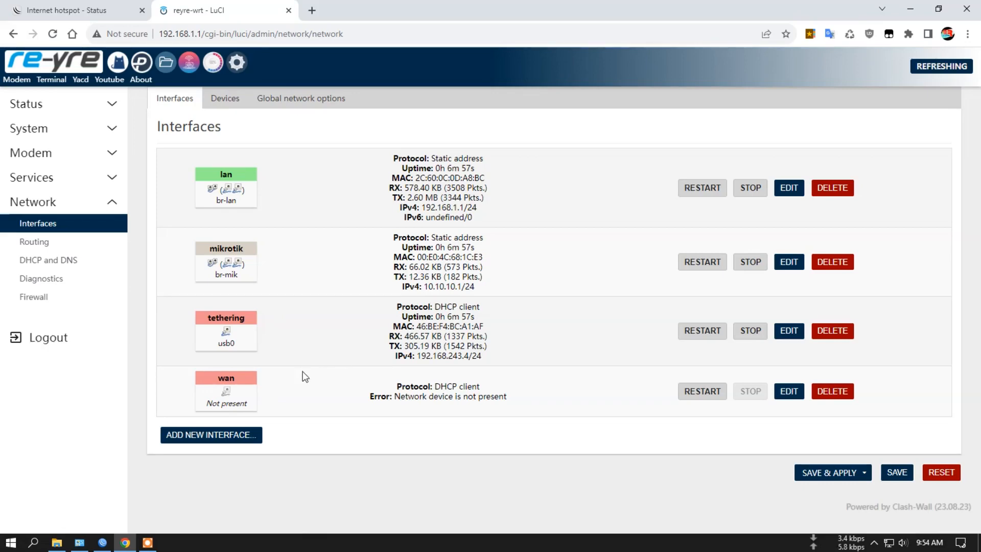
- Examine the device choices in the wan interface's general settings and dismiss them without saving
{"action": "left_click", "coordinate": [790, 396]}
{"action": "left_click", "coordinate": [385, 275]}
{"action": "scroll", "coordinate": [369, 313], "scroll_direction": "down", "scroll_amount": 3}
{"action": "scroll", "coordinate": [347, 343], "scroll_direction": "up", "scroll_amount": 3}
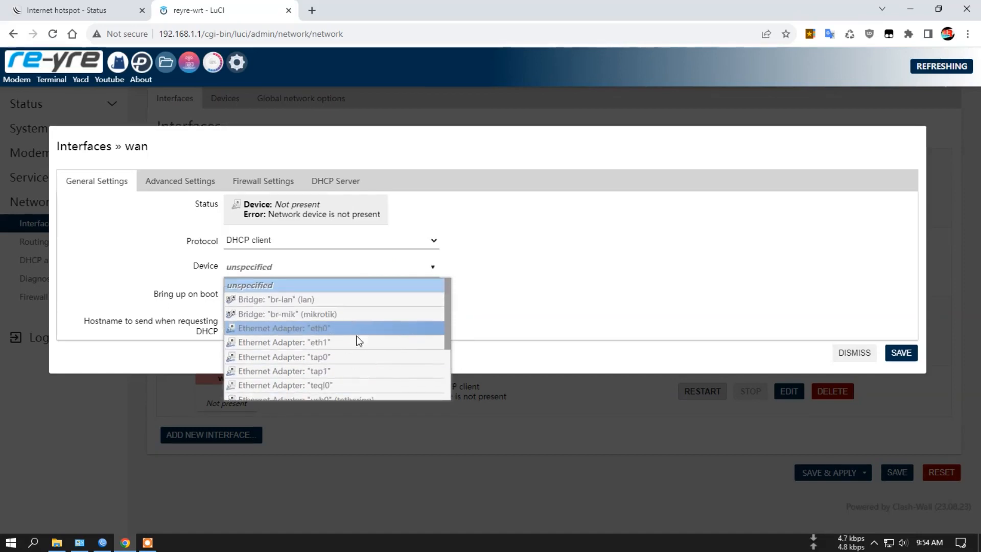
{"action": "left_click", "coordinate": [722, 333]}
{"action": "left_click", "coordinate": [852, 360]}
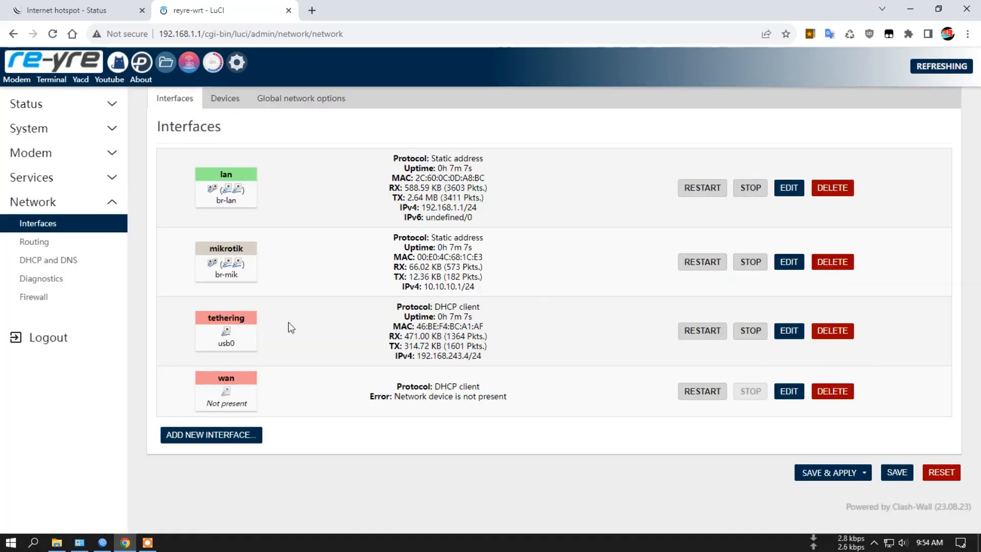
- Review the router's Overview, Routing, Firewall, System Log and Processes status pages
{"action": "left_click", "coordinate": [57, 103]}
{"action": "left_click", "coordinate": [60, 127]}
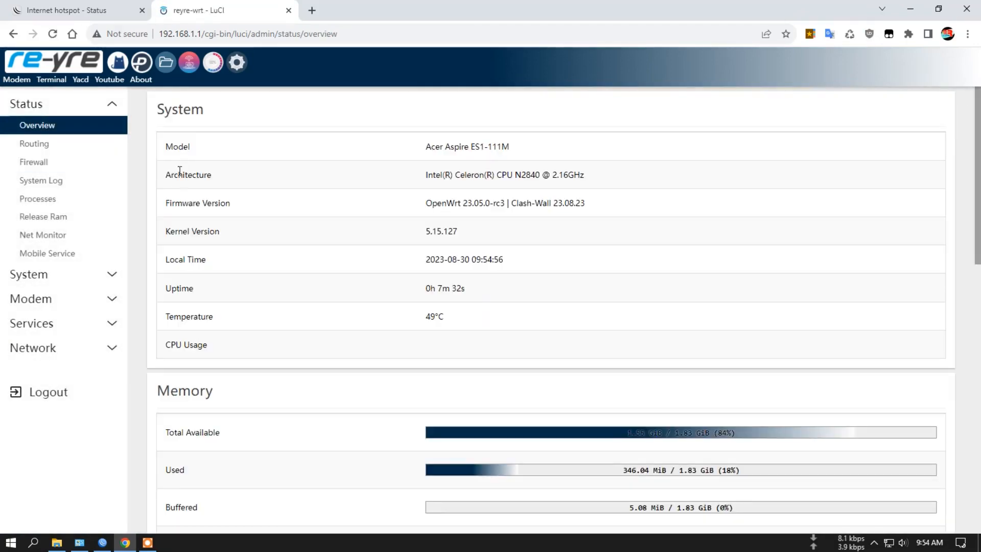
{"action": "left_click", "coordinate": [43, 143]}
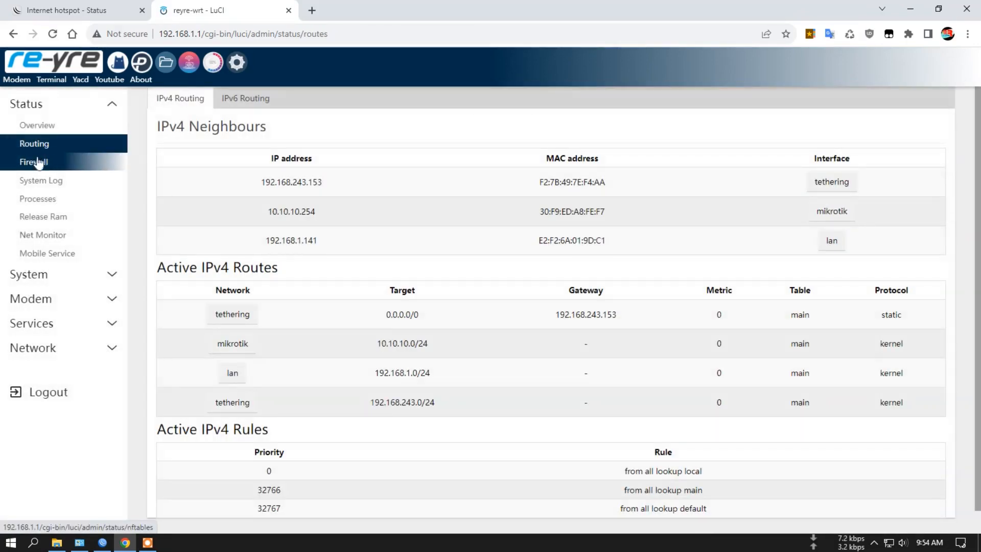
{"action": "left_click", "coordinate": [37, 162]}
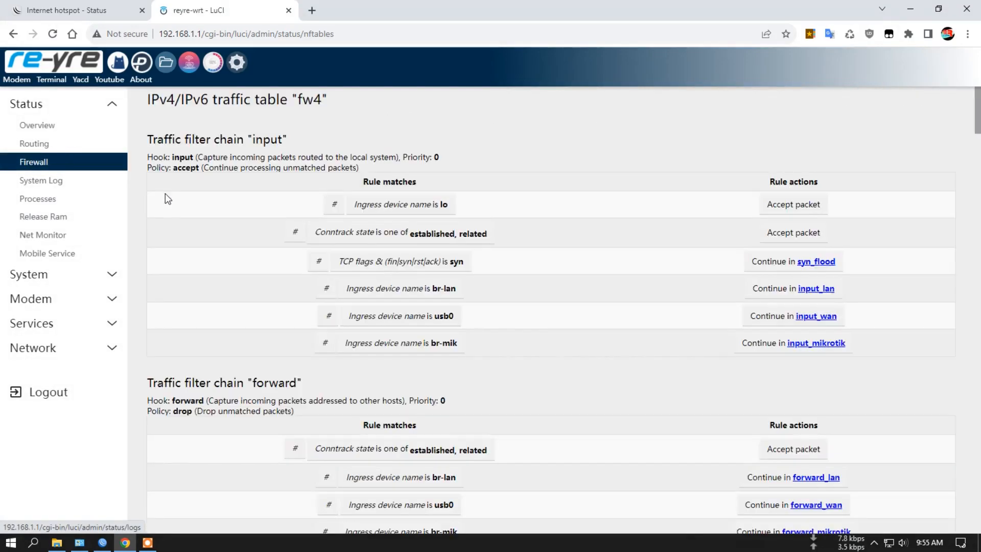
{"action": "left_click", "coordinate": [49, 185]}
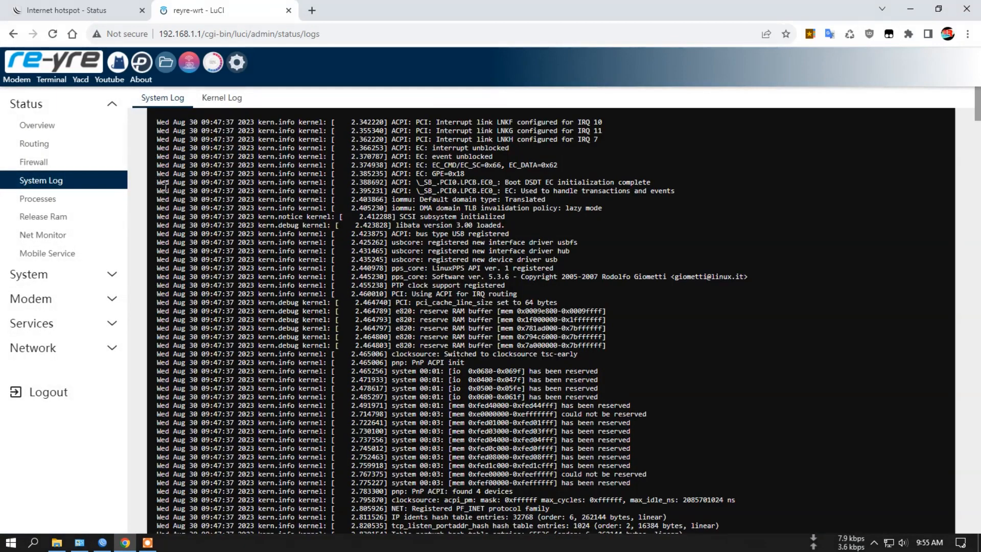
{"action": "scroll", "coordinate": [166, 185], "scroll_direction": "down", "scroll_amount": 5}
{"action": "left_click", "coordinate": [64, 203]}
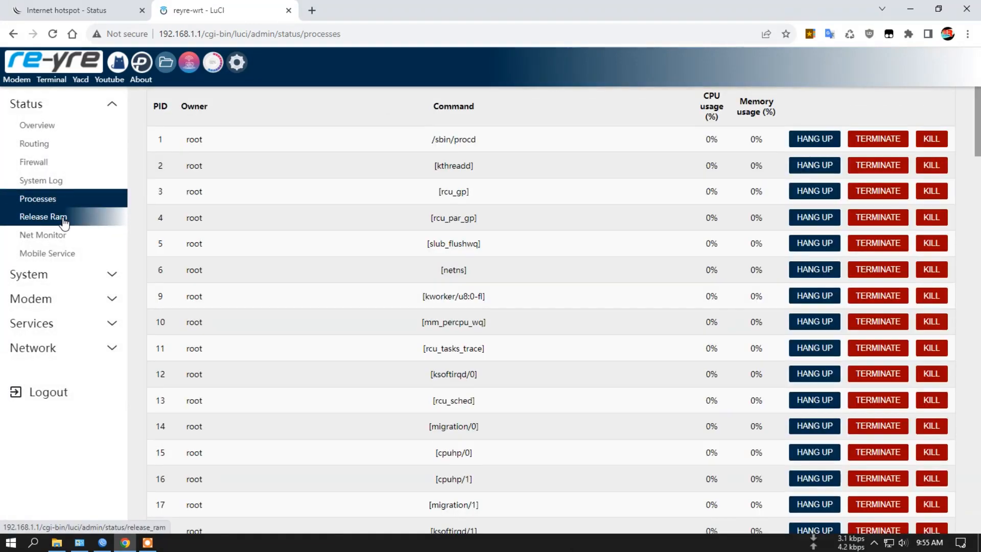
- Release the router's RAM, and view the Net Monitor and Mobile Service status pages
{"action": "left_click", "coordinate": [64, 219]}
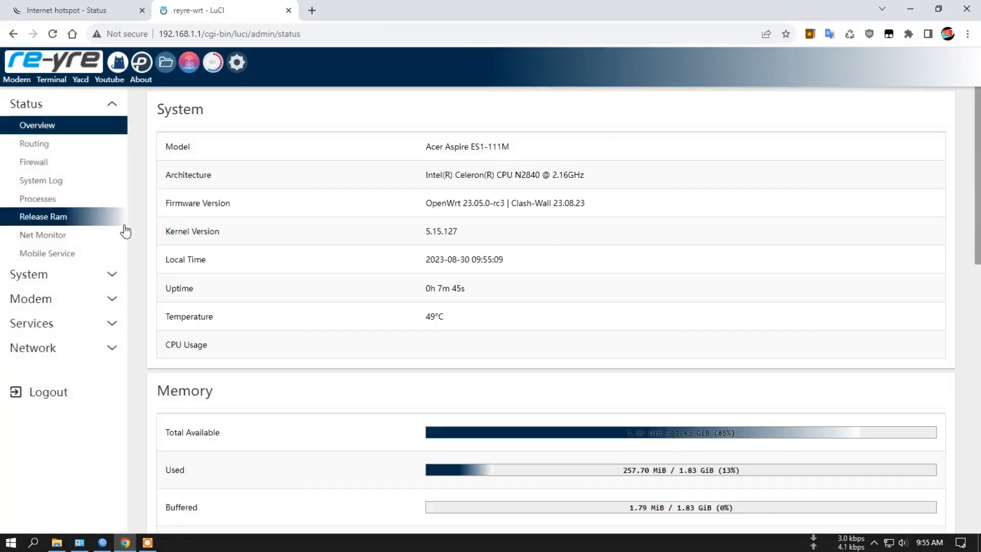
{"action": "left_click", "coordinate": [64, 235]}
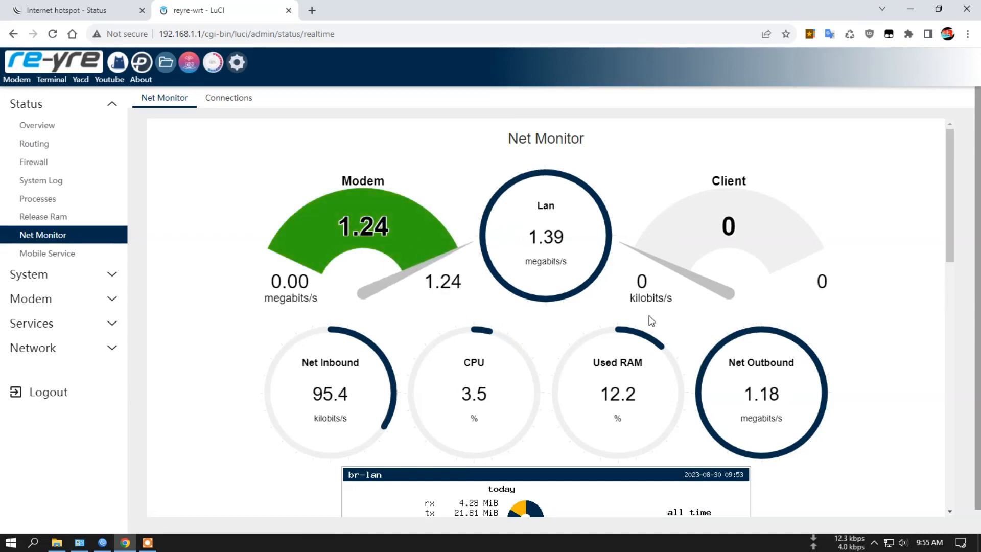
{"action": "left_click", "coordinate": [74, 255]}
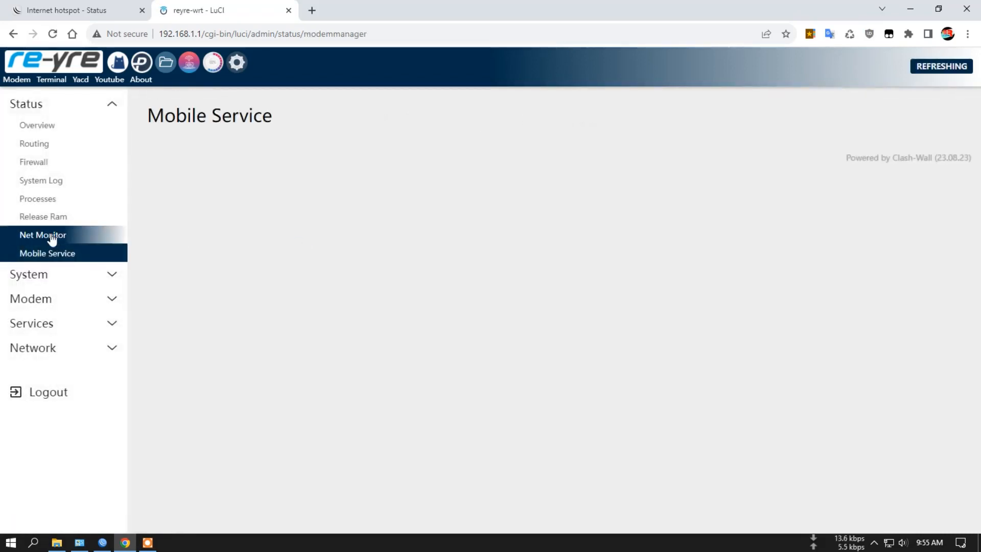
{"action": "left_click_drag", "start_coordinate": [152, 116], "coordinate": [285, 121]}
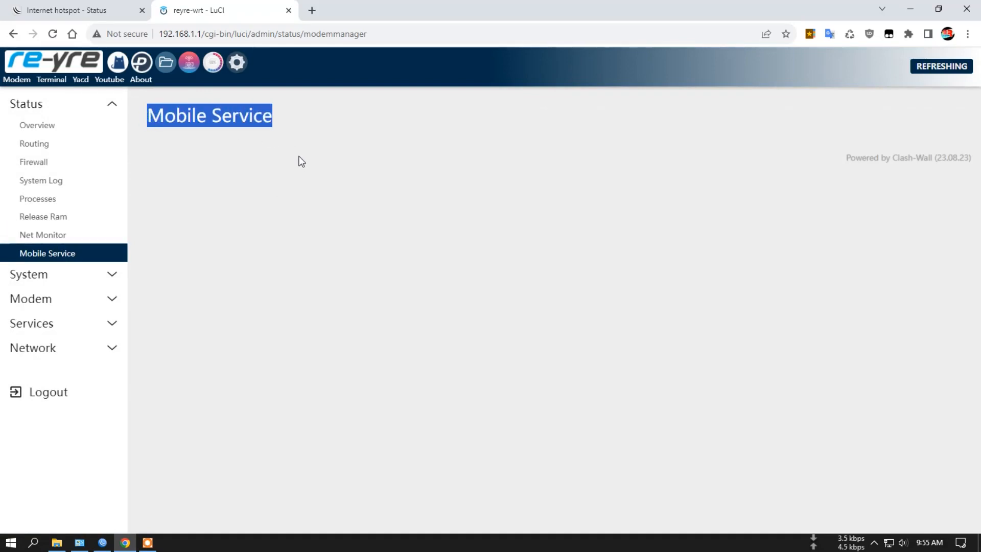
- Review the System Properties including the timezone setting, along with the router's Administration and Software pages
{"action": "left_click", "coordinate": [35, 276]}
{"action": "left_click", "coordinate": [47, 152]}
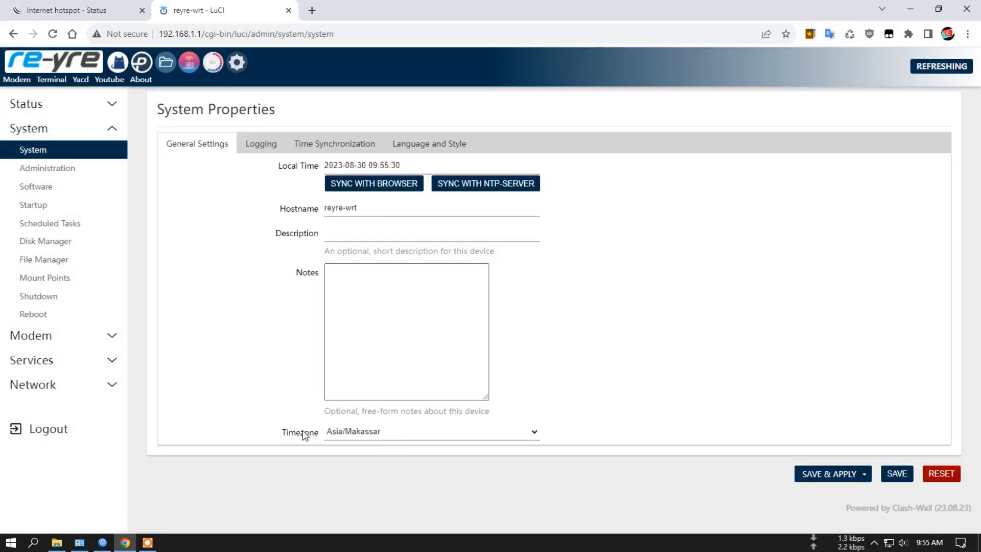
{"action": "left_click", "coordinate": [391, 440]}
{"action": "left_click", "coordinate": [199, 234]}
{"action": "left_click", "coordinate": [61, 166]}
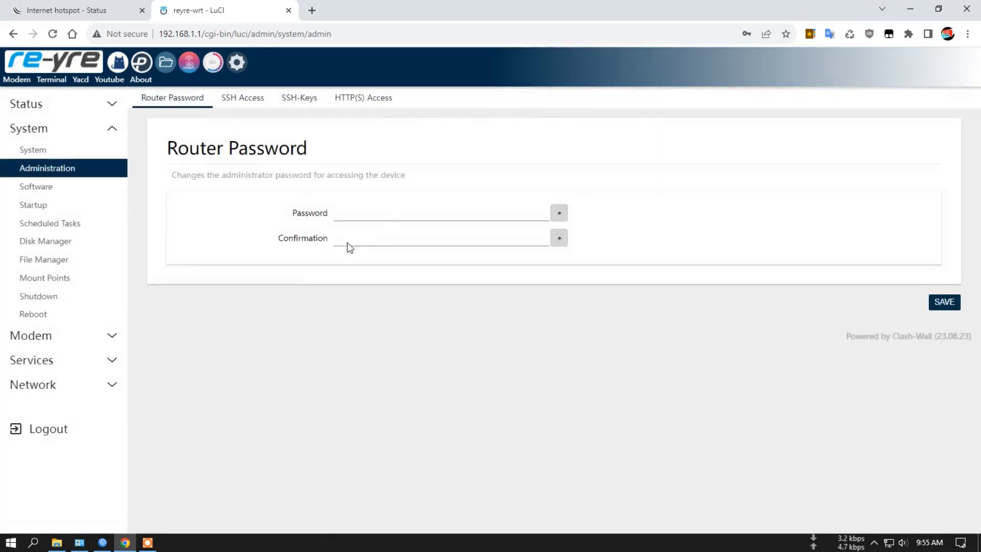
{"action": "left_click", "coordinate": [62, 188]}
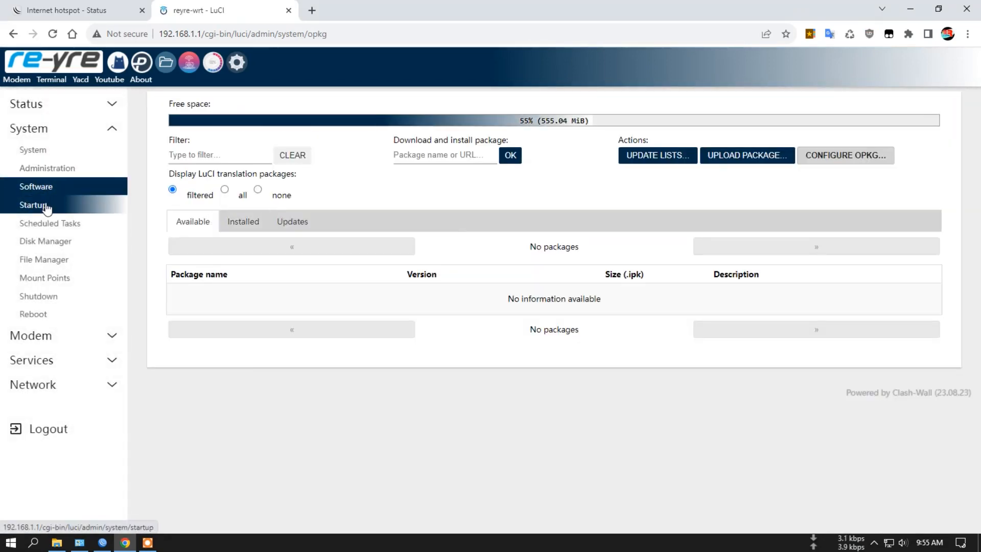
- Examine the startup initscripts list, including the php8-fpm, usbmuxd and passwall entries
{"action": "left_click", "coordinate": [47, 205]}
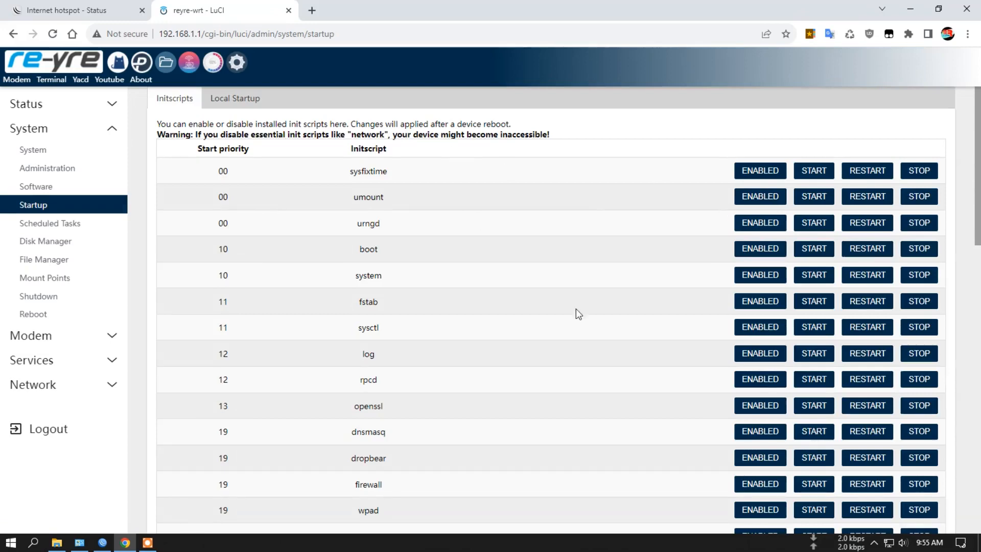
{"action": "scroll", "coordinate": [606, 299], "scroll_direction": "down", "scroll_amount": 5}
{"action": "scroll", "coordinate": [606, 299], "scroll_direction": "down", "scroll_amount": 2}
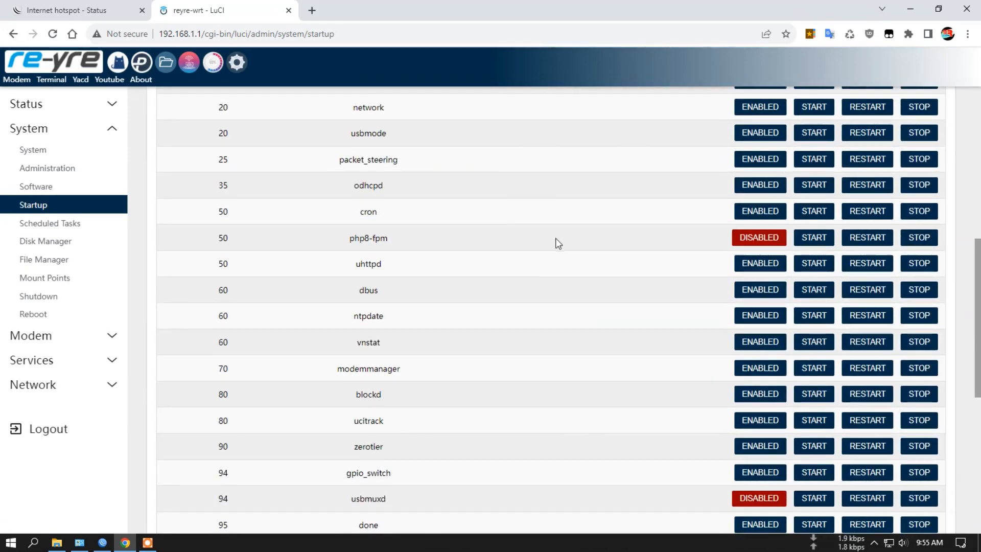
{"action": "scroll", "coordinate": [474, 237], "scroll_direction": "down", "scroll_amount": 1}
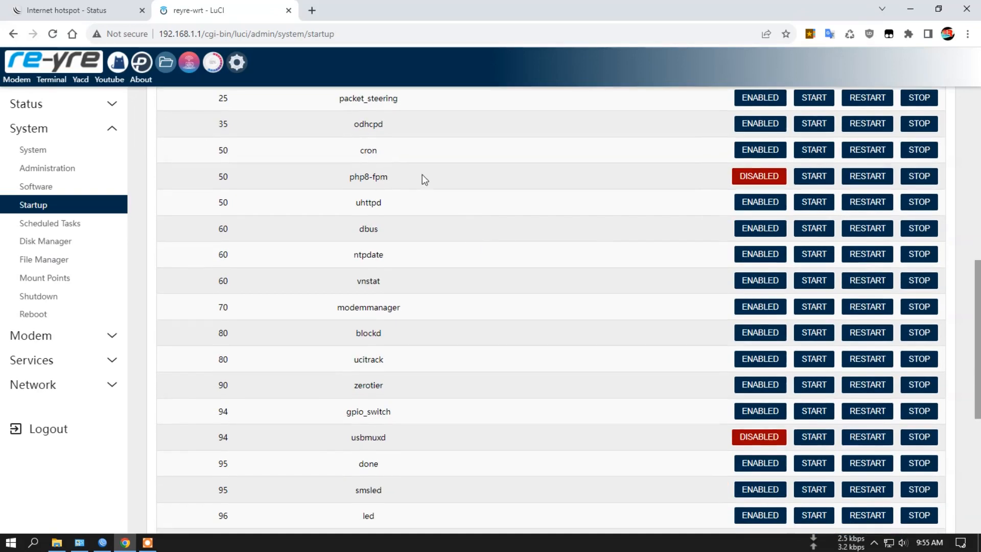
{"action": "scroll", "coordinate": [416, 184], "scroll_direction": "down", "scroll_amount": 3}
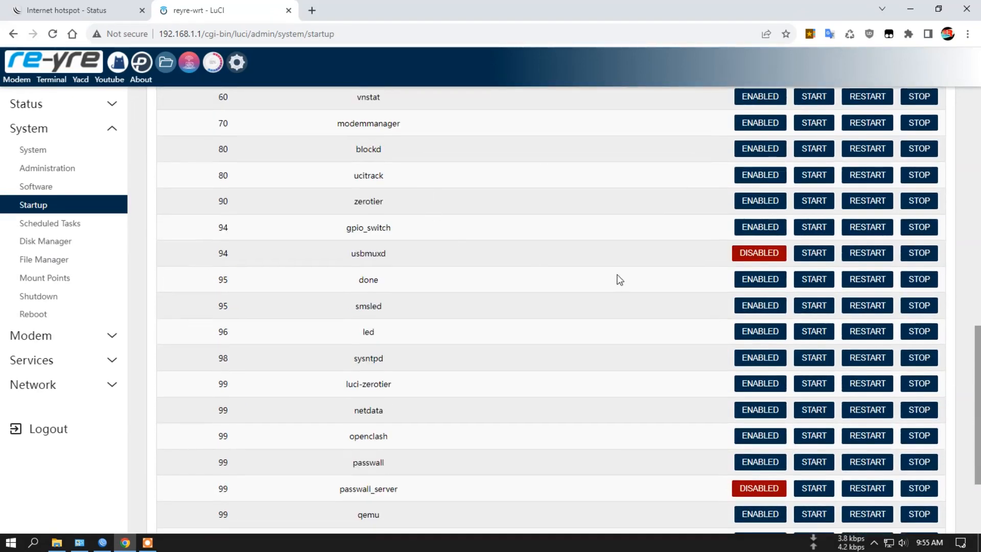
{"action": "double_click", "coordinate": [375, 252]}
{"action": "left_click", "coordinate": [409, 252]}
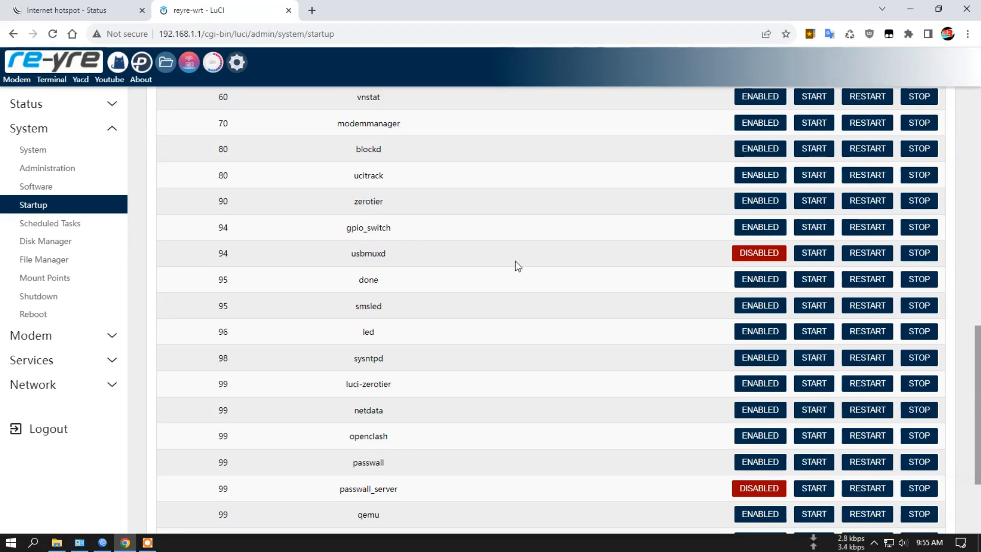
{"action": "double_click", "coordinate": [370, 253]}
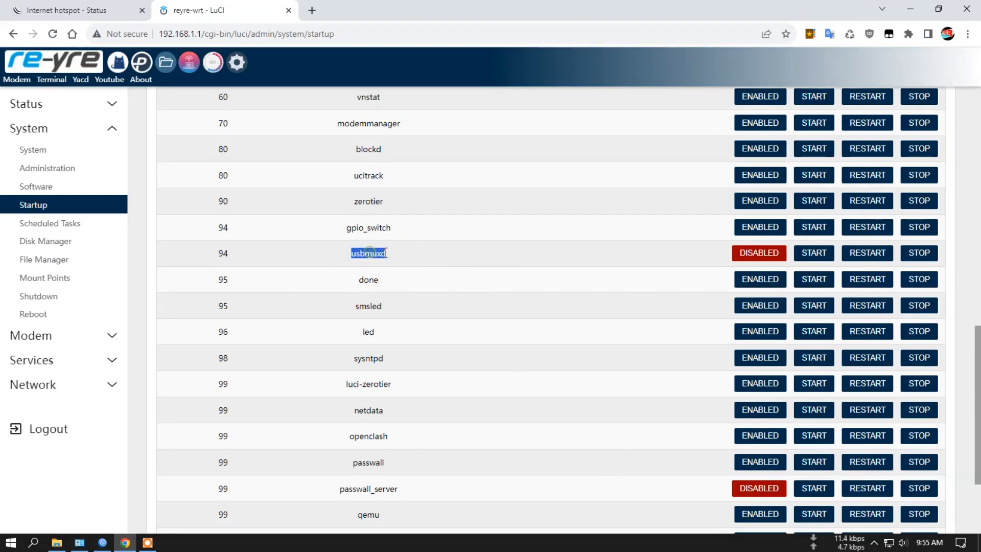
{"action": "scroll", "coordinate": [626, 294], "scroll_direction": "down", "scroll_amount": 3}
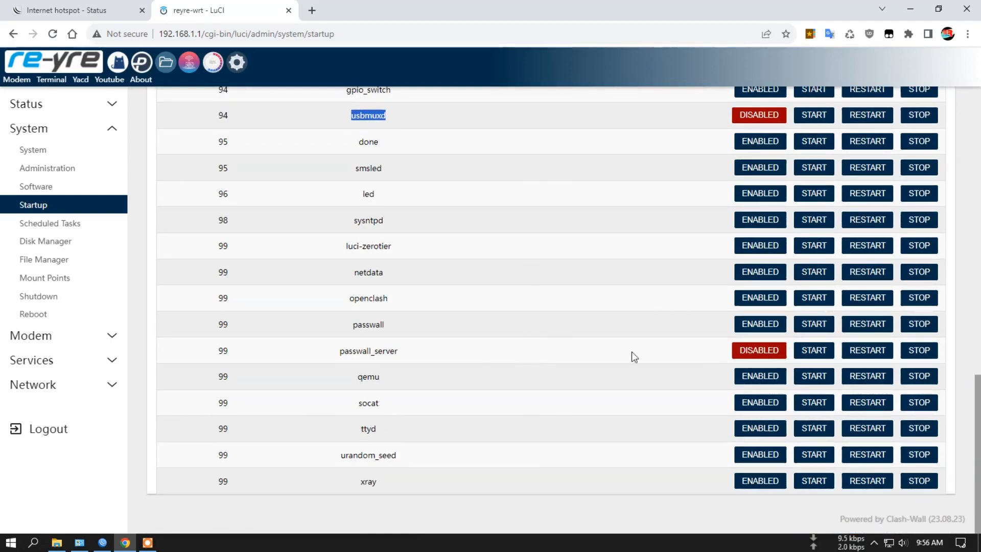
{"action": "double_click", "coordinate": [365, 324]}
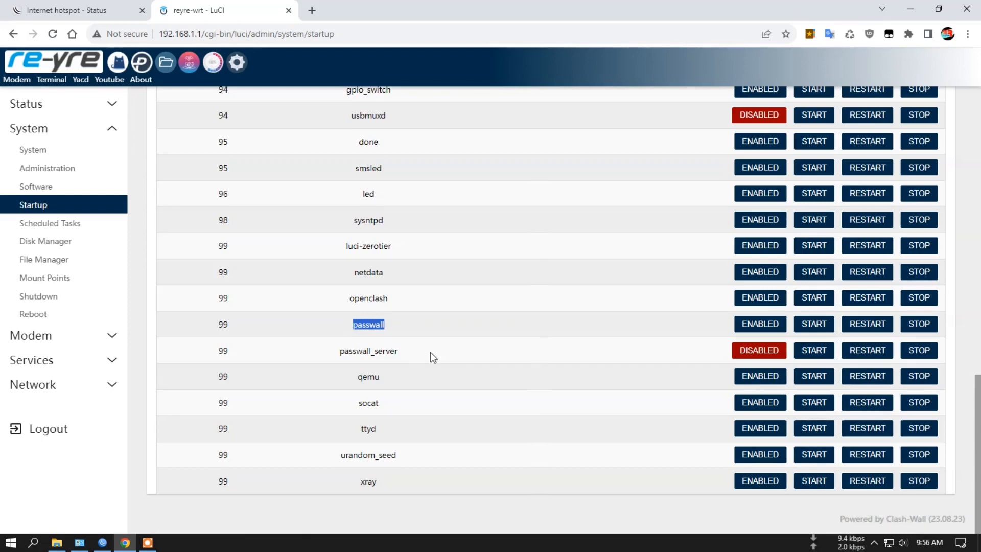
{"action": "scroll", "coordinate": [459, 434], "scroll_direction": "up", "scroll_amount": 15}
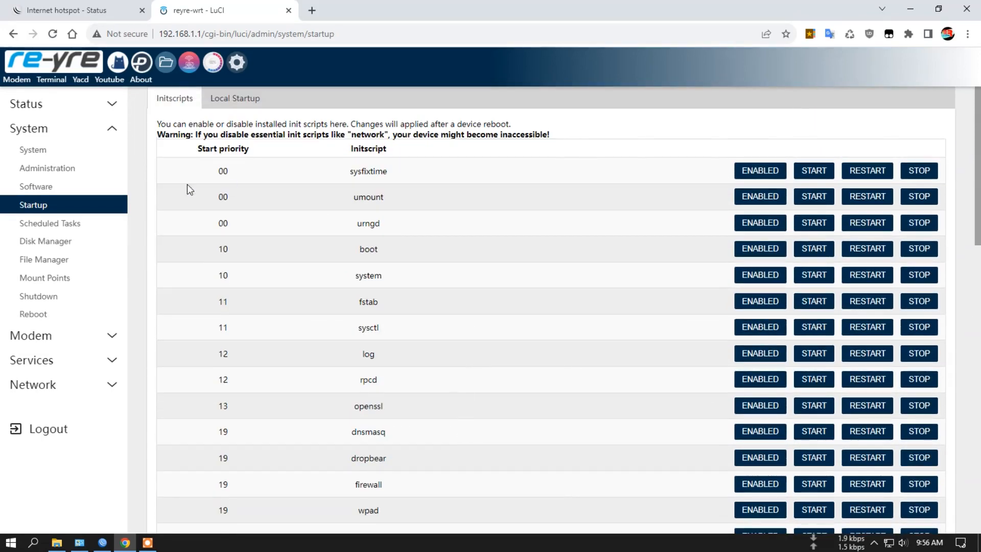
- View the crontab entries in Scheduled Tasks, and open the Disk Manager and File Manager pages
{"action": "left_click", "coordinate": [56, 222]}
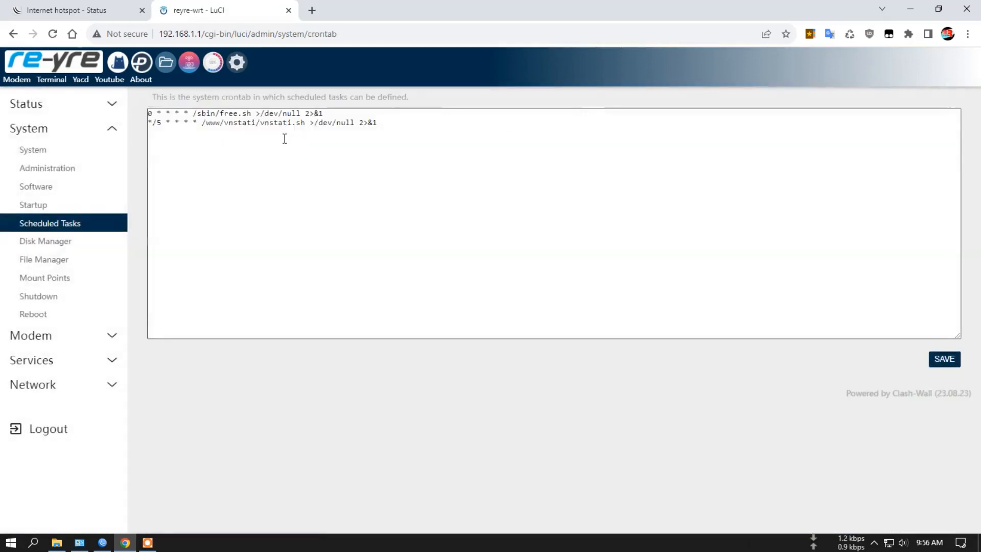
{"action": "left_click_drag", "start_coordinate": [372, 123], "coordinate": [146, 112]}
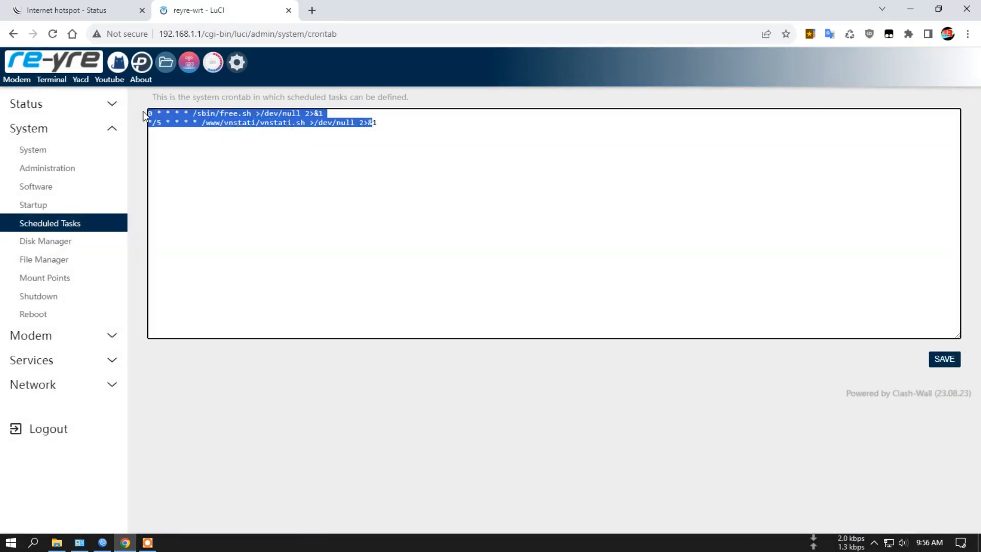
{"action": "left_click", "coordinate": [411, 159]}
{"action": "left_click", "coordinate": [59, 243]}
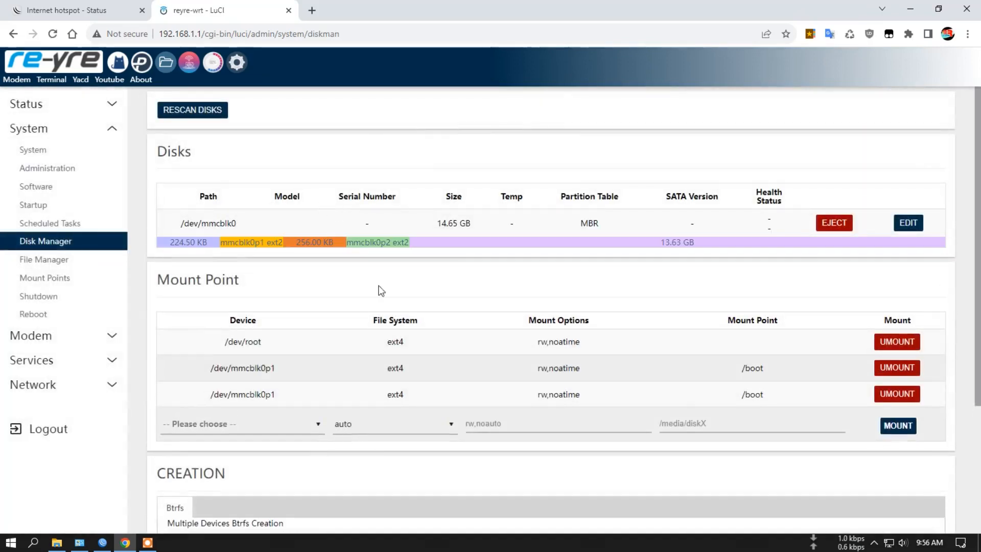
{"action": "left_click", "coordinate": [51, 259]}
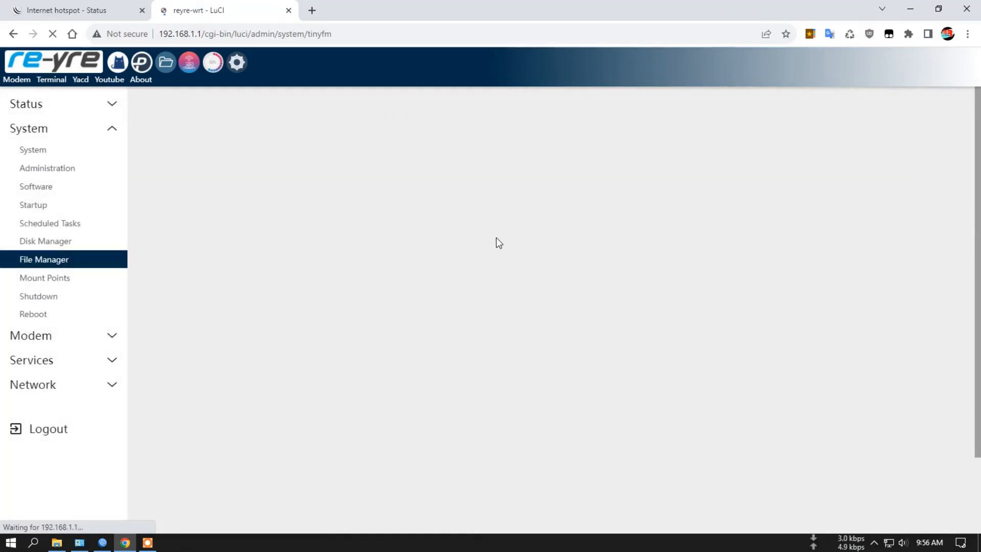
- Look through the File Manager's folder list and the Mount Points page, and open the Shutdown and Reboot pages
{"action": "scroll", "coordinate": [486, 308], "scroll_direction": "down", "scroll_amount": 3}
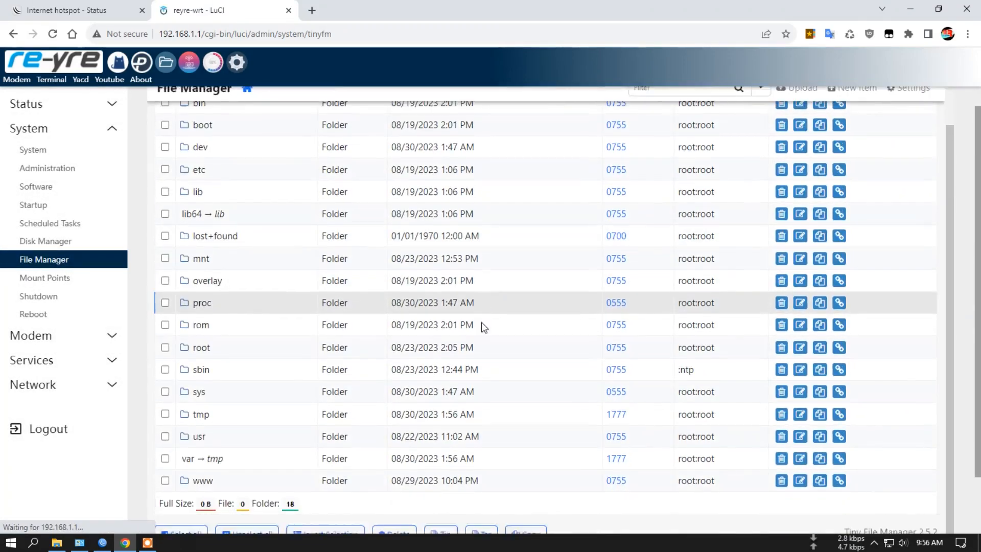
{"action": "left_click", "coordinate": [56, 280]}
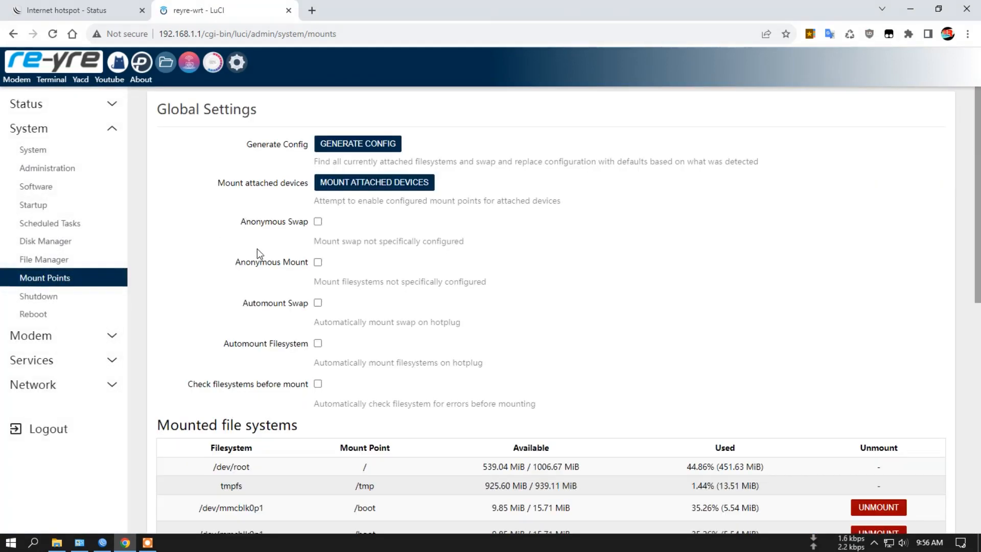
{"action": "scroll", "coordinate": [66, 306], "scroll_direction": "down", "scroll_amount": 7}
{"action": "scroll", "coordinate": [52, 304], "scroll_direction": "up", "scroll_amount": 6}
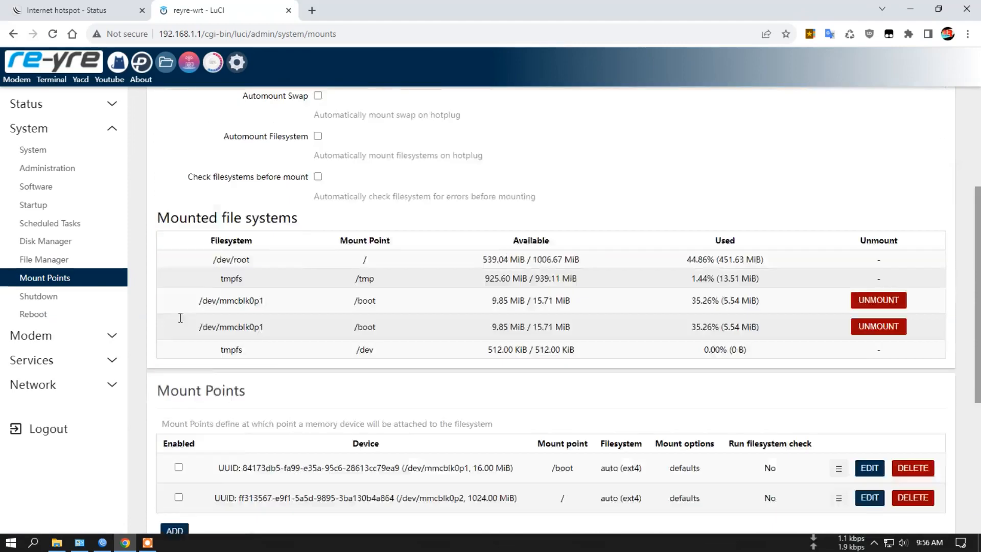
{"action": "left_click", "coordinate": [48, 301]}
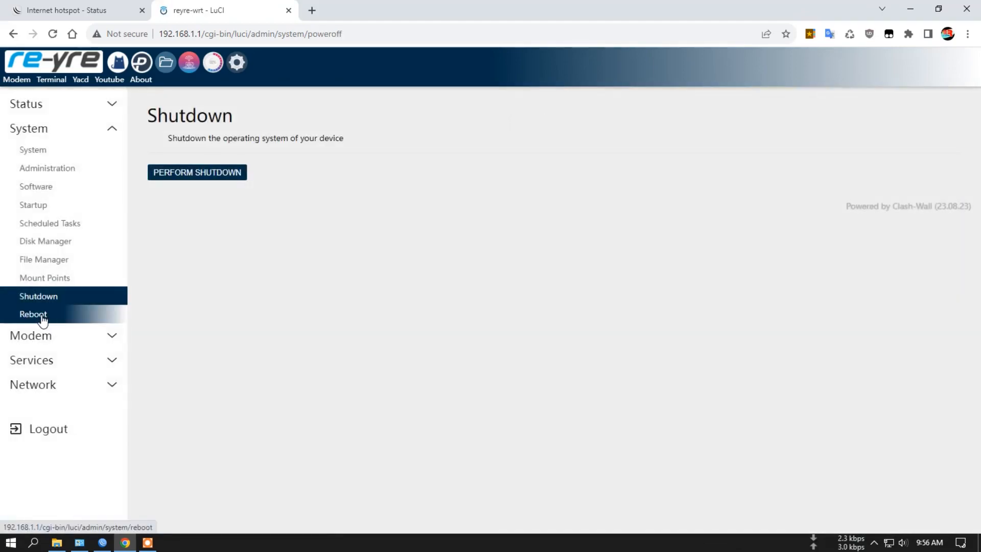
{"action": "left_click", "coordinate": [43, 316]}
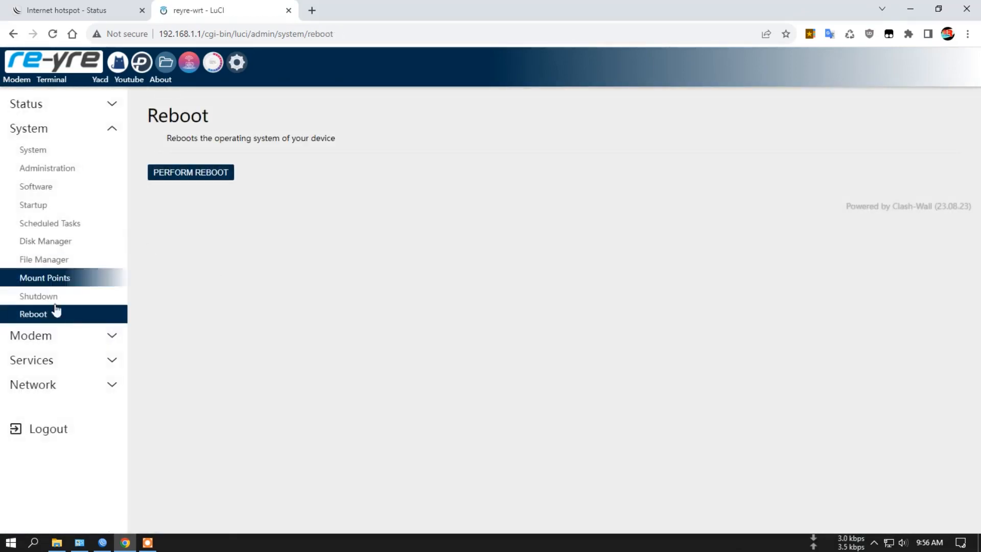
- Tour the Modem pages: AT/Message, 4G Connection details, Modeminfo and Conn Monitor
{"action": "left_click", "coordinate": [51, 335]}
{"action": "left_click", "coordinate": [47, 176]}
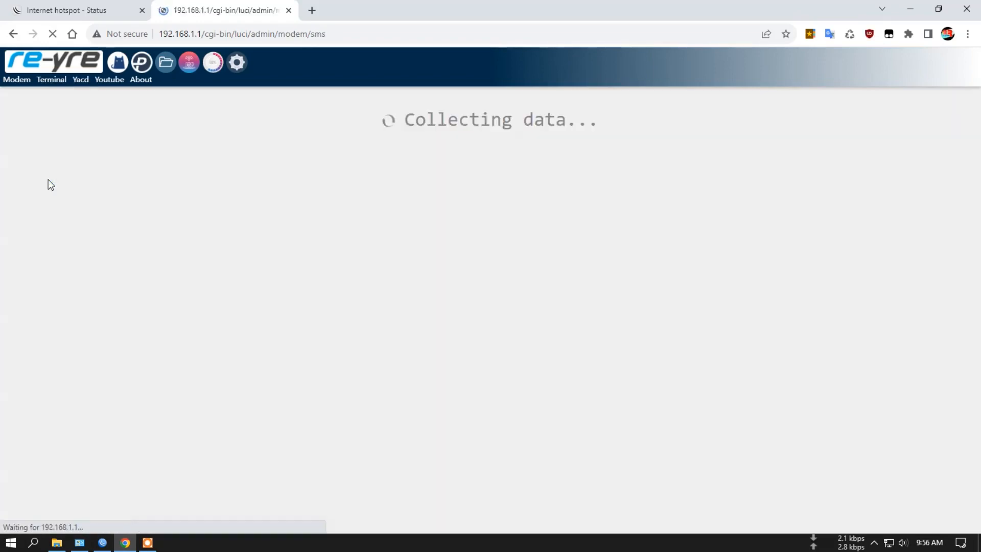
{"action": "left_click", "coordinate": [69, 194]}
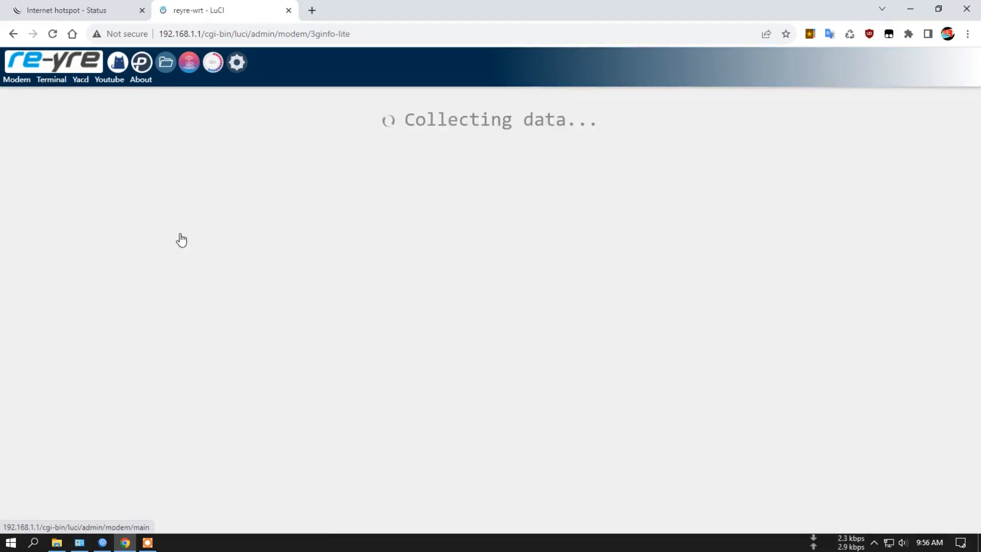
{"action": "scroll", "coordinate": [306, 269], "scroll_direction": "down", "scroll_amount": 5}
{"action": "scroll", "coordinate": [320, 271], "scroll_direction": "up", "scroll_amount": 5}
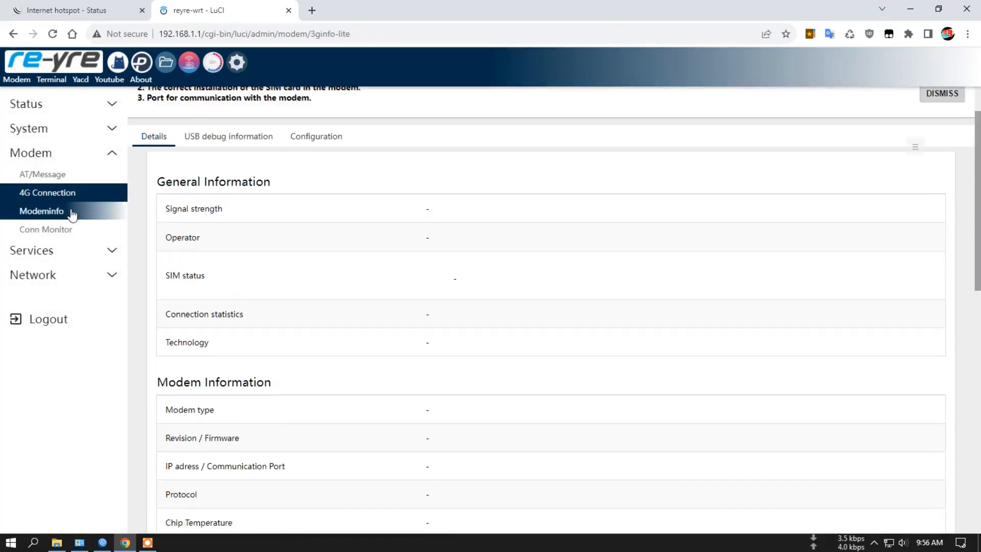
{"action": "left_click", "coordinate": [51, 214]}
{"action": "left_click", "coordinate": [60, 230]}
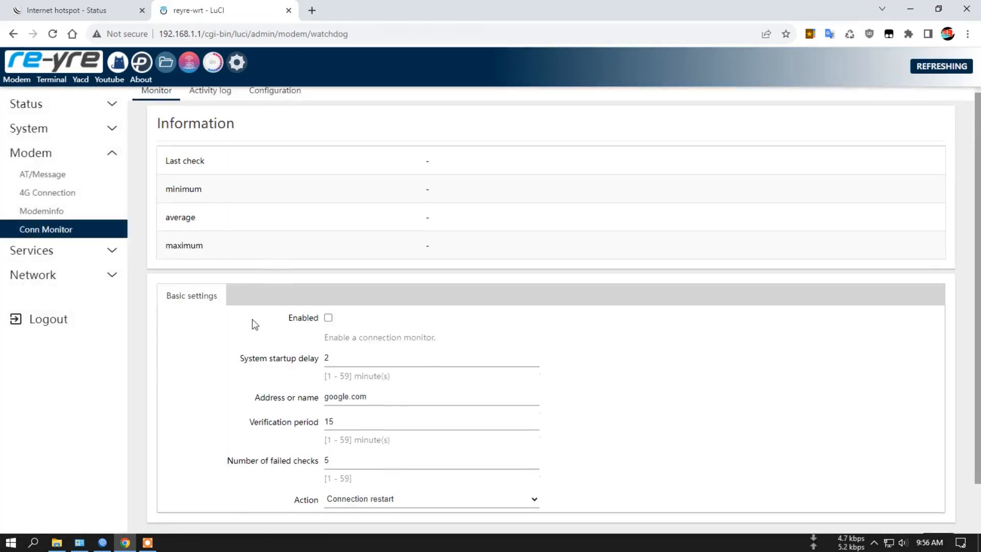
- Review Pass Wall's App Update page, and view the OpenClash overview and the Base64 D/E tool
{"action": "left_click", "coordinate": [109, 256]}
{"action": "left_click", "coordinate": [53, 200]}
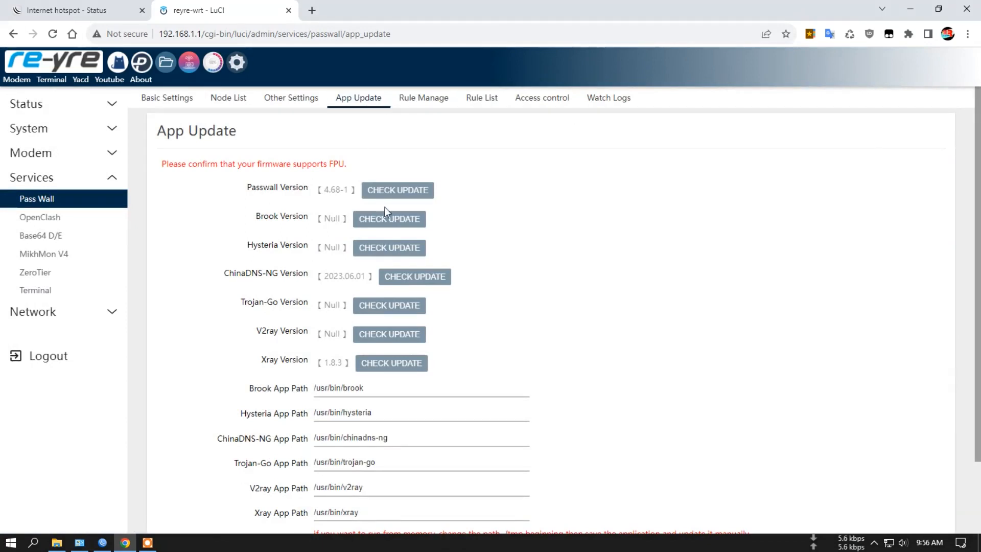
{"action": "scroll", "coordinate": [469, 407], "scroll_direction": "down", "scroll_amount": 2}
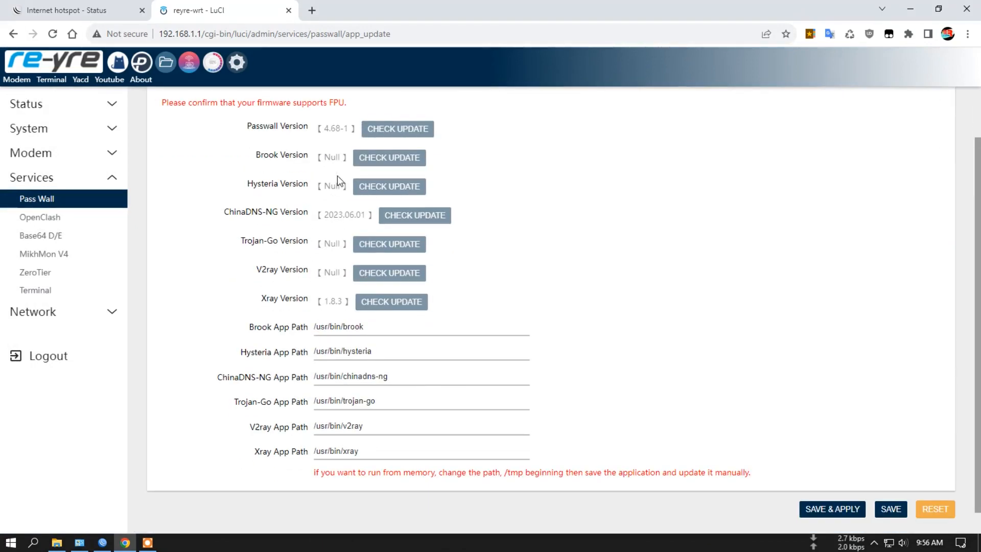
{"action": "scroll", "coordinate": [480, 163], "scroll_direction": "up", "scroll_amount": 2}
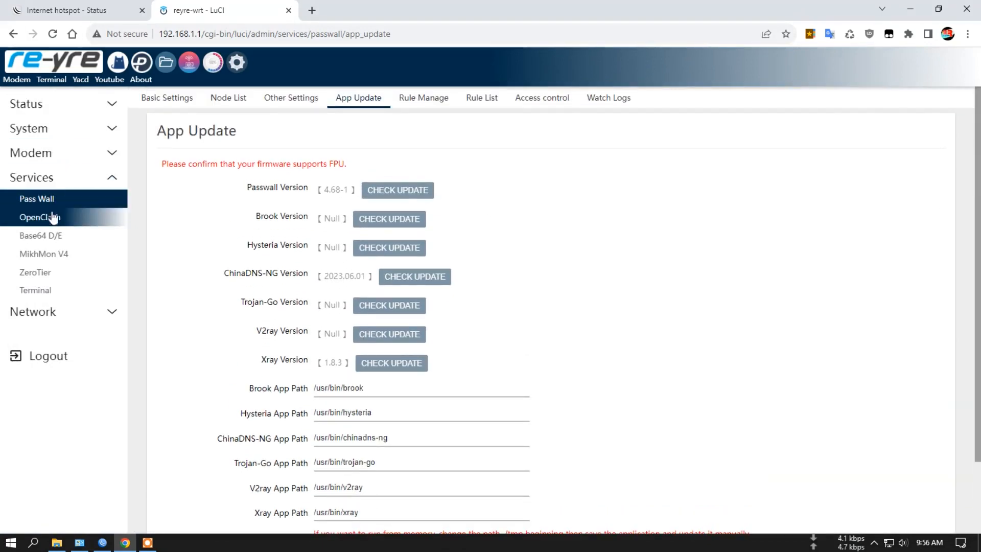
{"action": "left_click", "coordinate": [51, 217]}
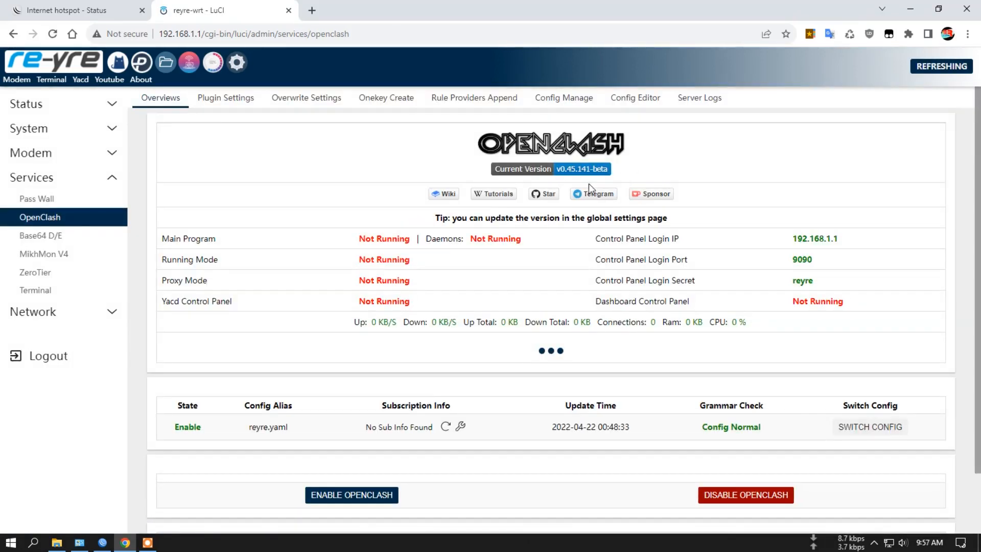
{"action": "left_click", "coordinate": [51, 238]}
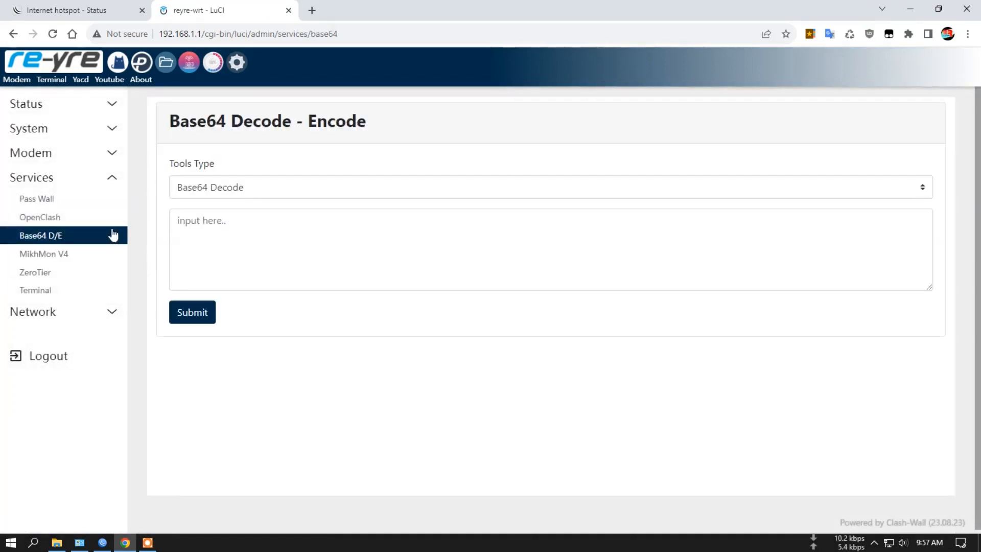
- Log in to MikhMon V4 as root with the account password, and decline the browser's offer to update the saved password
{"action": "left_click", "coordinate": [67, 255]}
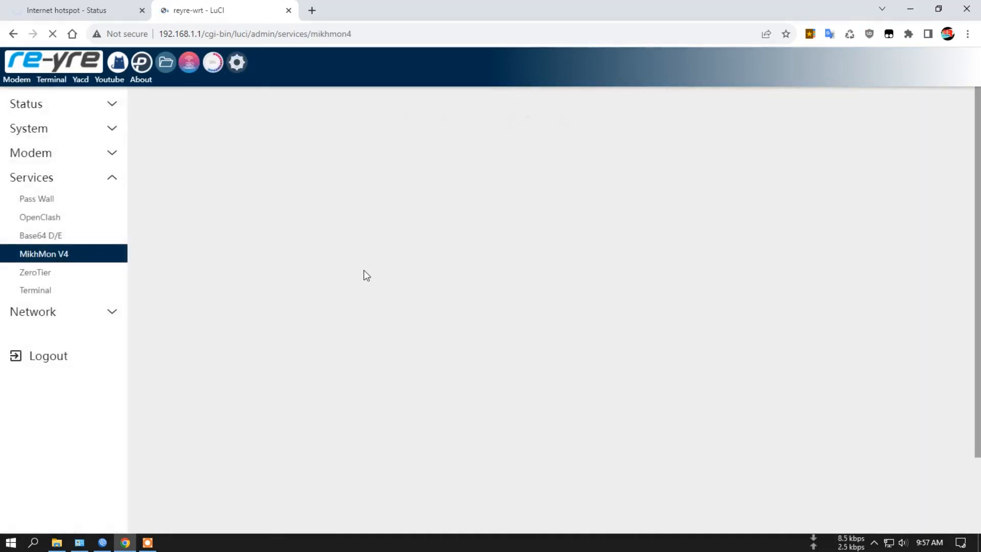
{"action": "left_click", "coordinate": [532, 251]}
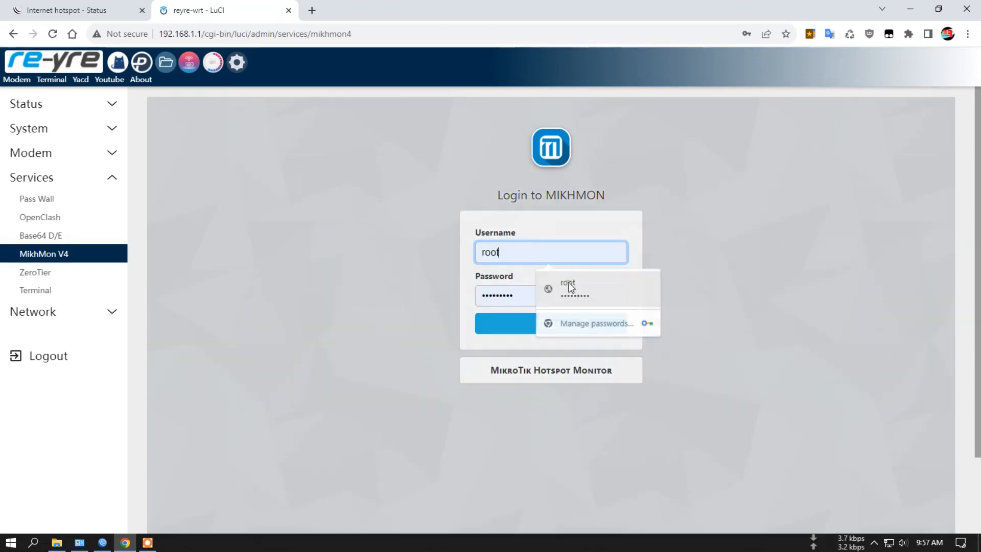
{"action": "left_click", "coordinate": [565, 285]}
{"action": "left_click", "coordinate": [515, 294]}
{"action": "key", "text": "BackSpace"}
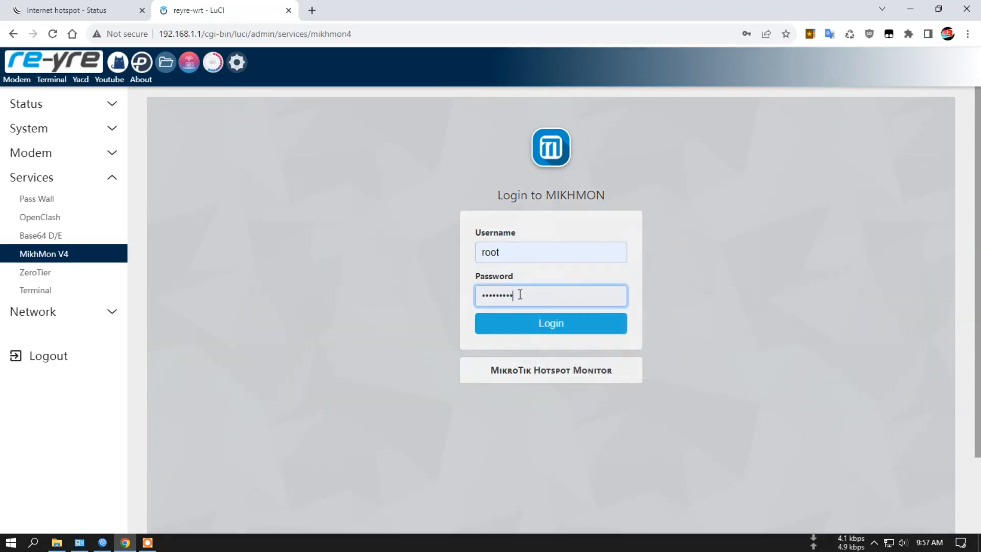
{"action": "left_click", "coordinate": [571, 335]}
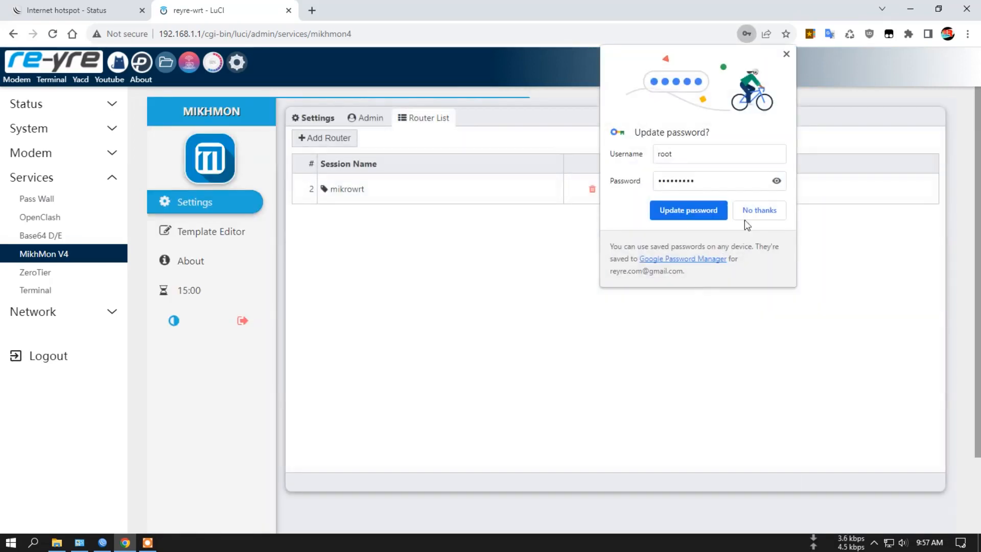
{"action": "left_click", "coordinate": [760, 212]}
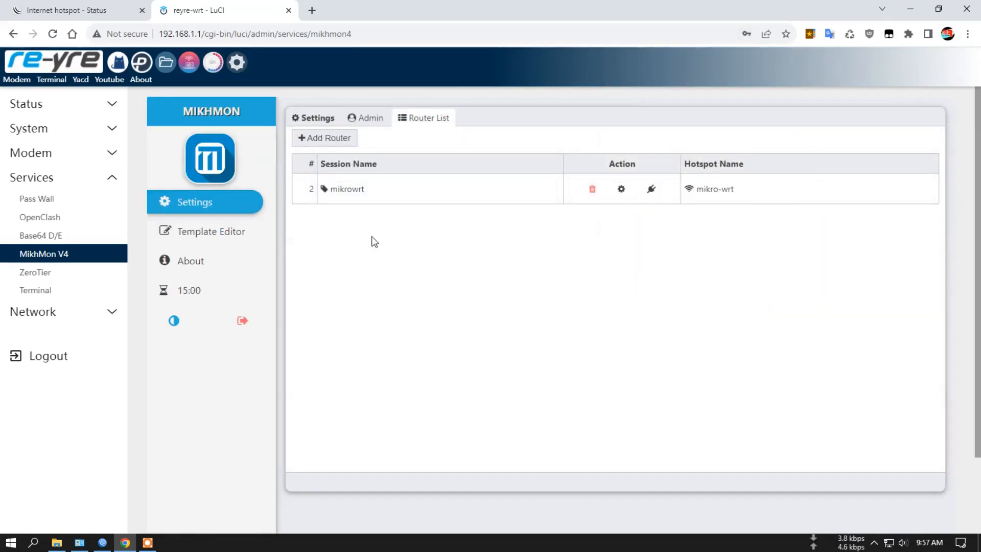
- Connect to the mikrowrt session, review its dashboard and open the hotspot user profiles
{"action": "left_click", "coordinate": [654, 190]}
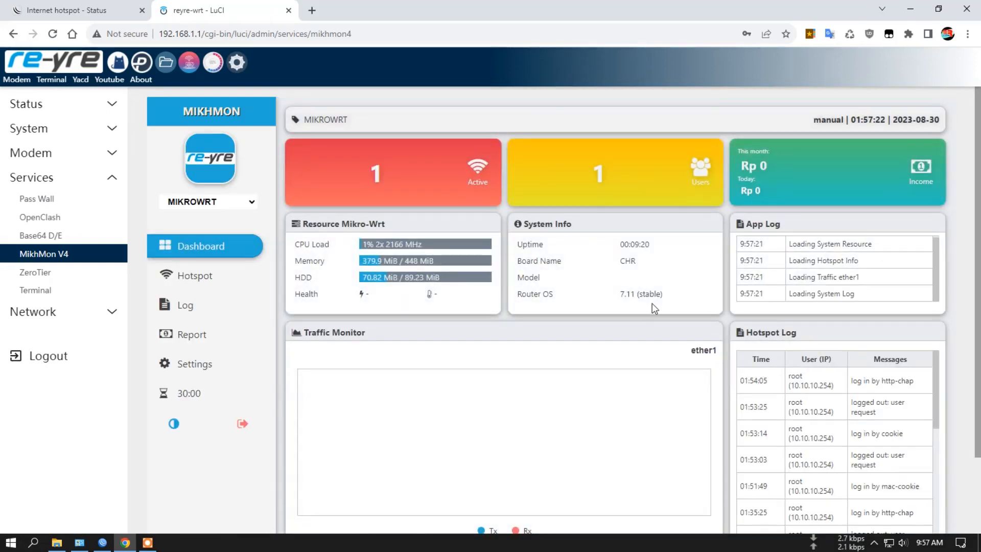
{"action": "scroll", "coordinate": [460, 317], "scroll_direction": "down", "scroll_amount": 2}
{"action": "scroll", "coordinate": [328, 258], "scroll_direction": "up", "scroll_amount": 2}
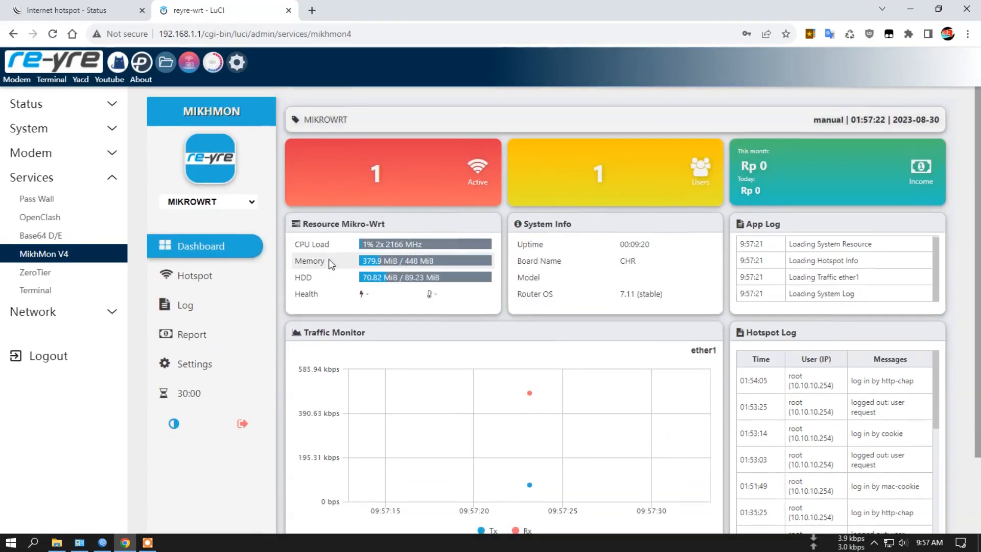
{"action": "left_click", "coordinate": [192, 281]}
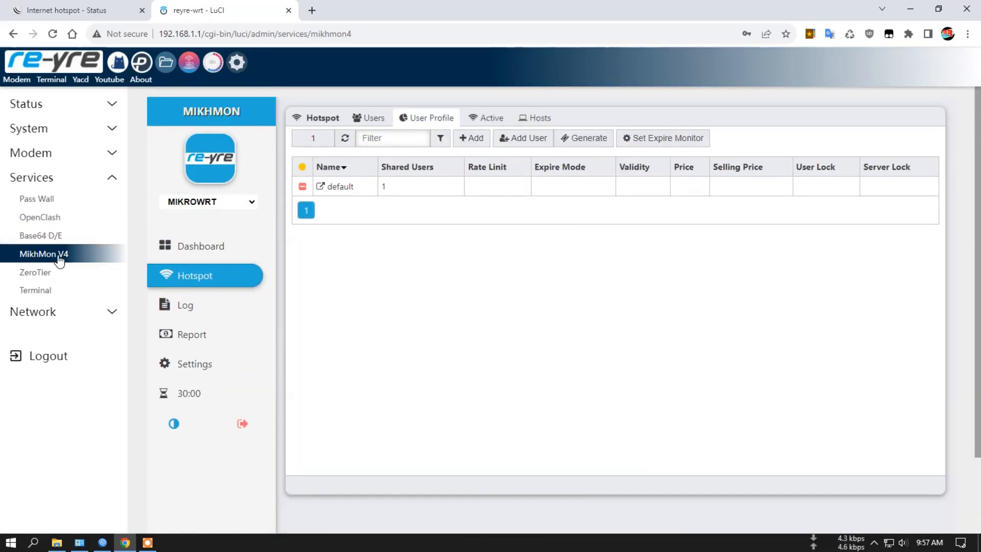
- View the ZeroTier and Terminal service pages, along with the router's network Interfaces page
{"action": "left_click", "coordinate": [42, 275]}
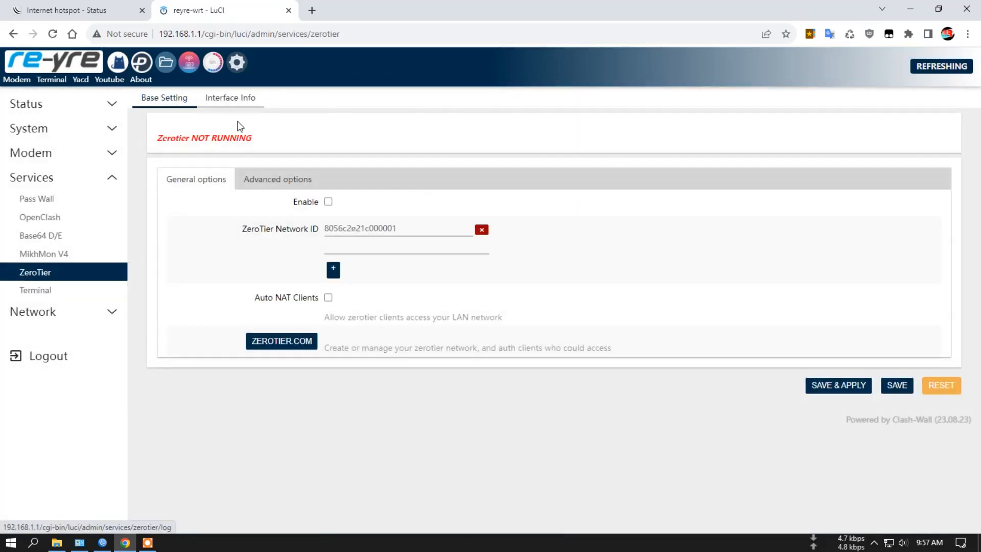
{"action": "left_click", "coordinate": [59, 290]}
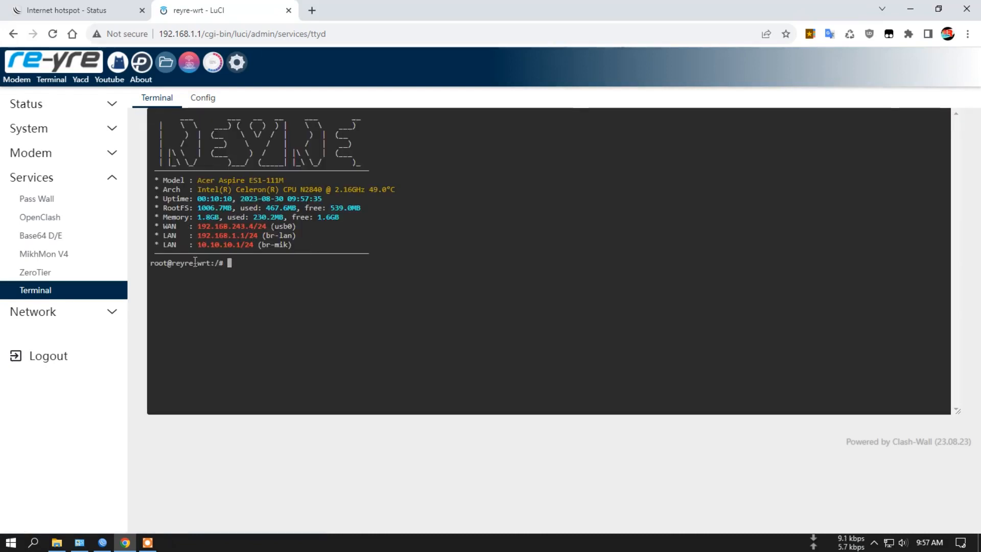
{"action": "left_click", "coordinate": [53, 309]}
{"action": "left_click", "coordinate": [50, 230]}
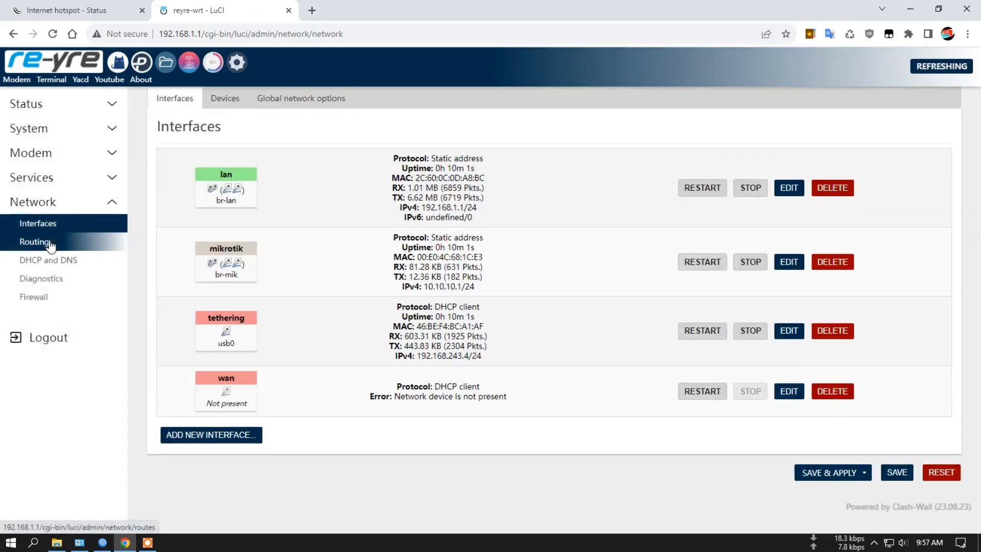
- Look through the network Routing, DHCP and DNS, Diagnostics and Firewall pages, including the firewall zones
{"action": "left_click", "coordinate": [50, 244]}
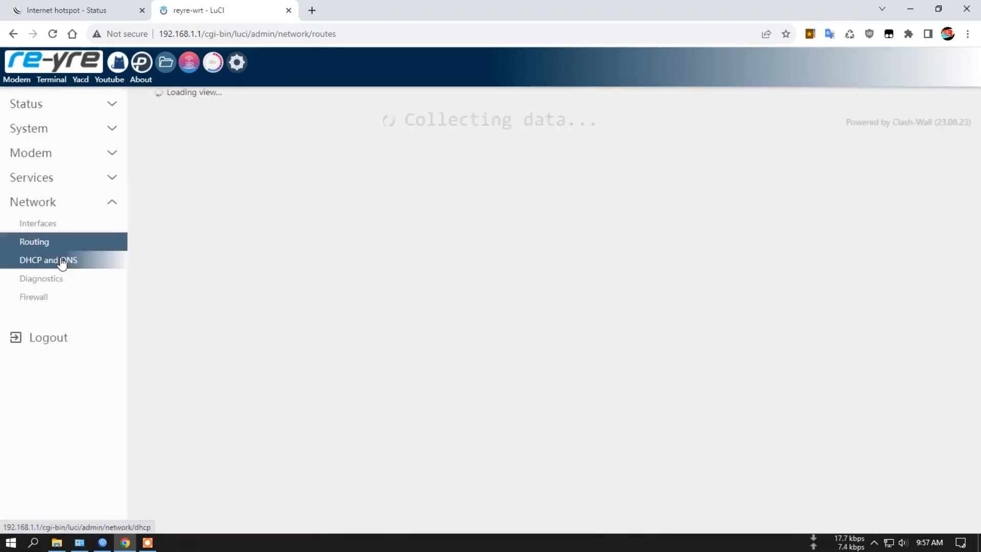
{"action": "left_click", "coordinate": [61, 260]}
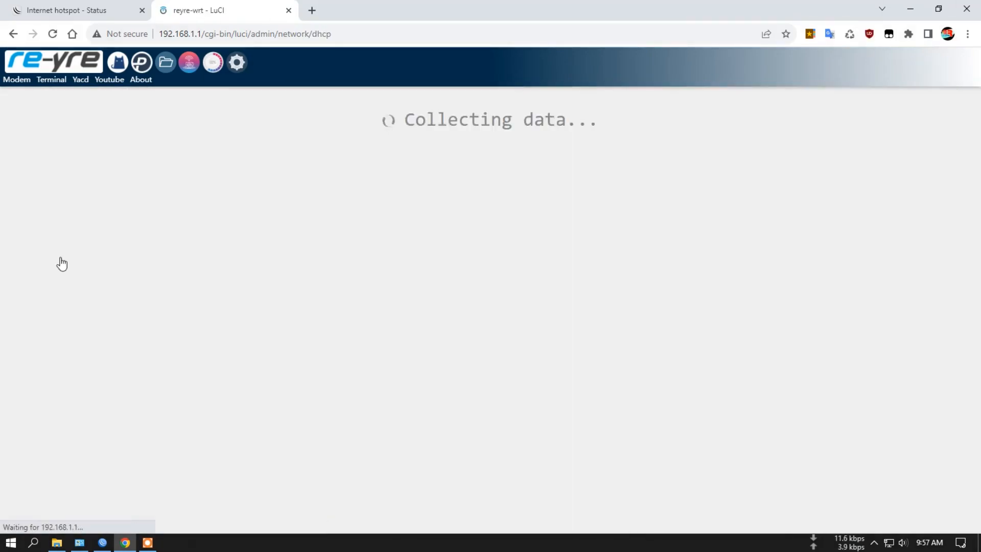
{"action": "scroll", "coordinate": [168, 306], "scroll_direction": "down", "scroll_amount": 5}
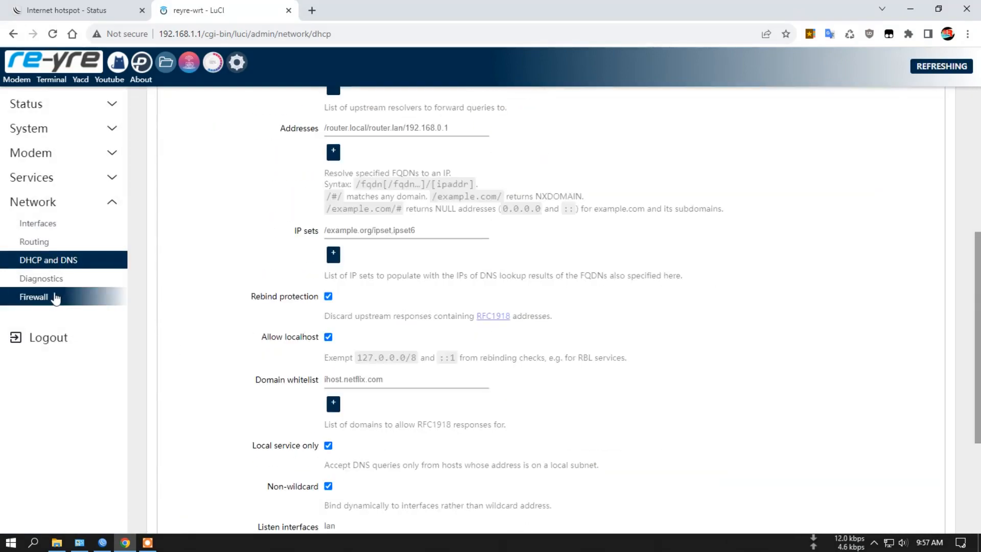
{"action": "left_click", "coordinate": [46, 279]}
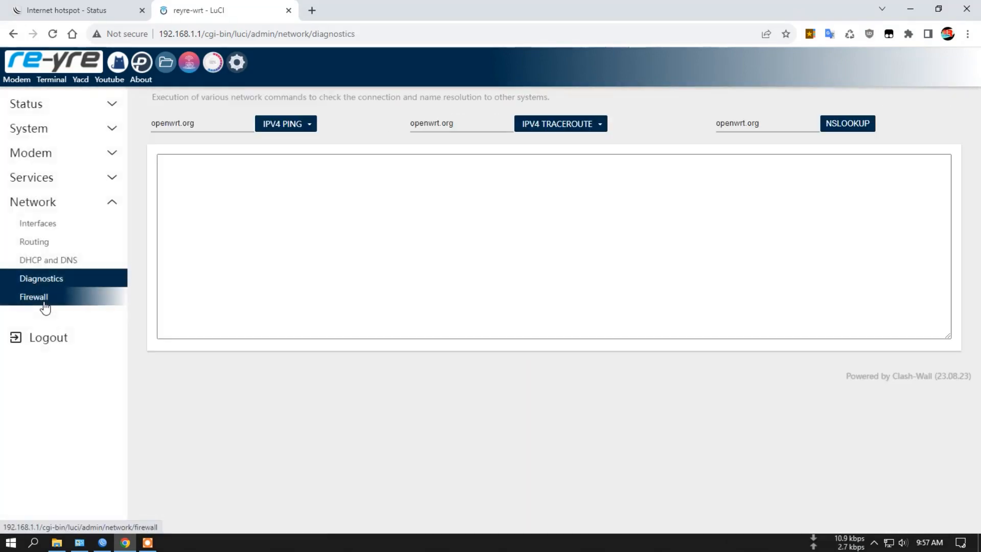
{"action": "left_click", "coordinate": [44, 304]}
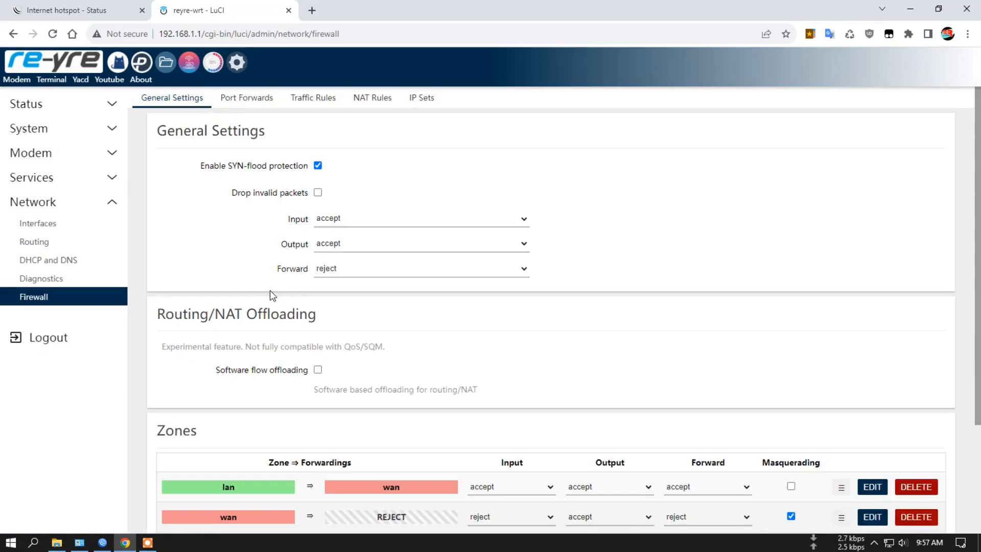
{"action": "scroll", "coordinate": [435, 325], "scroll_direction": "down", "scroll_amount": 3}
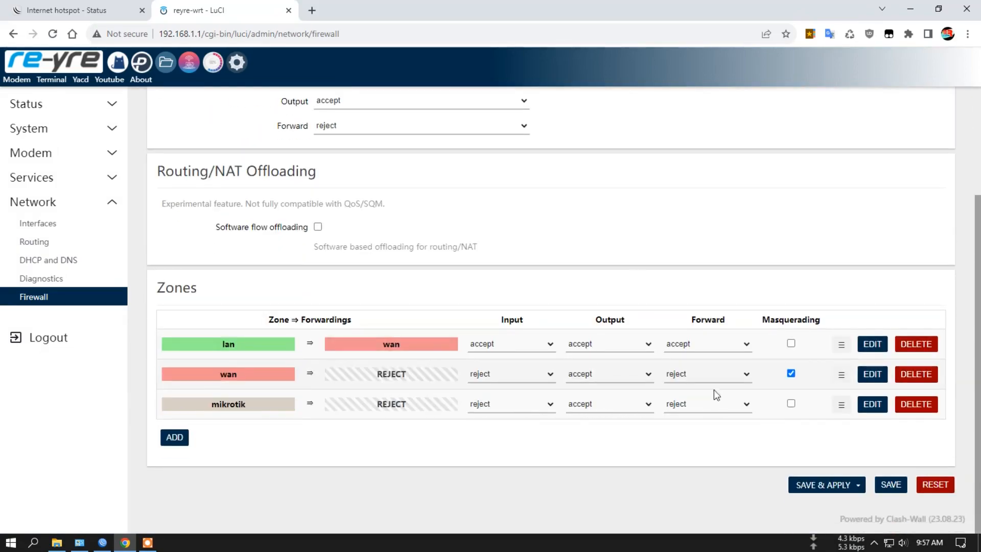
{"action": "scroll", "coordinate": [421, 243], "scroll_direction": "up", "scroll_amount": 3}
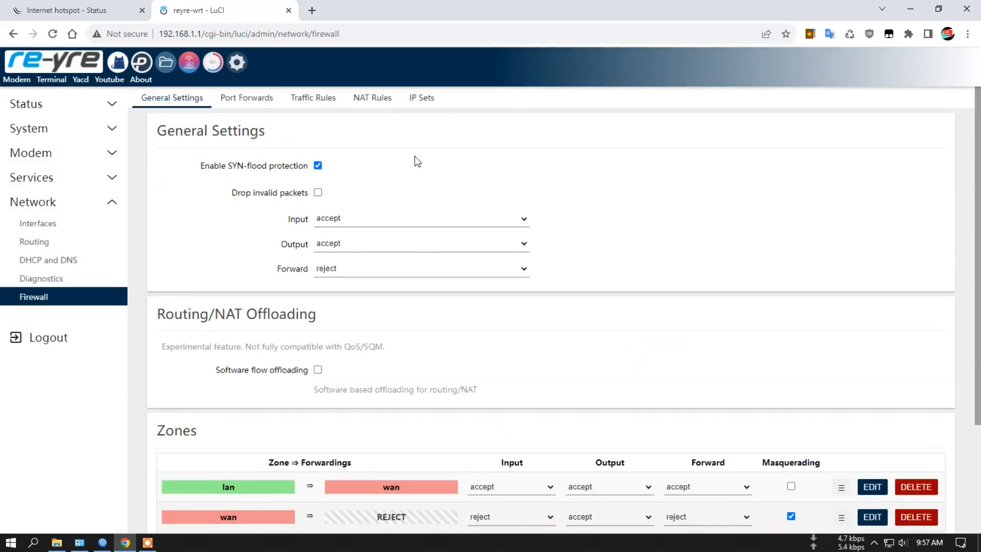
- Switch to WinBox, refresh the neighbor list, select the 10.10.10.1 router and connect to it as root with the saved password
{"action": "left_click", "coordinate": [101, 544]}
{"action": "left_click", "coordinate": [409, 235]}
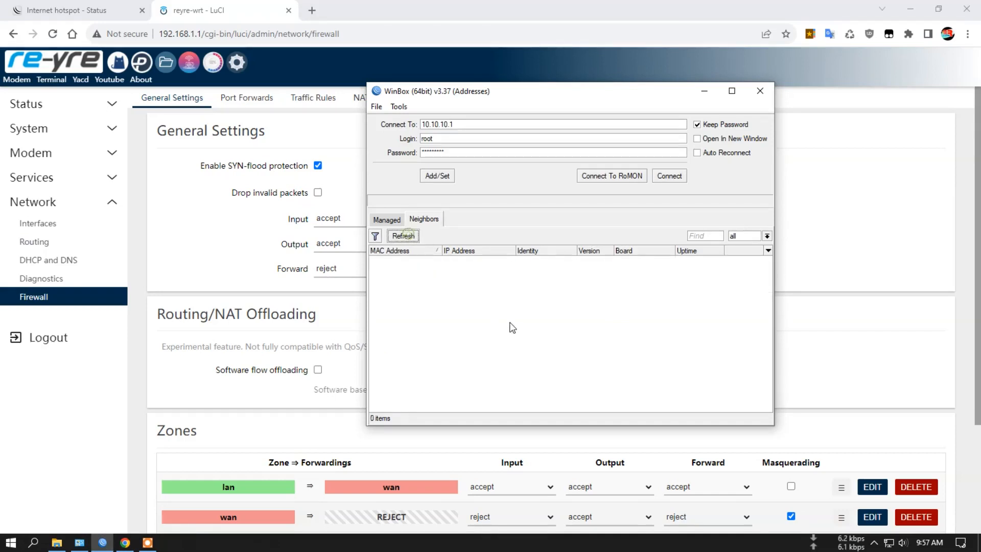
{"action": "left_click", "coordinate": [404, 238]}
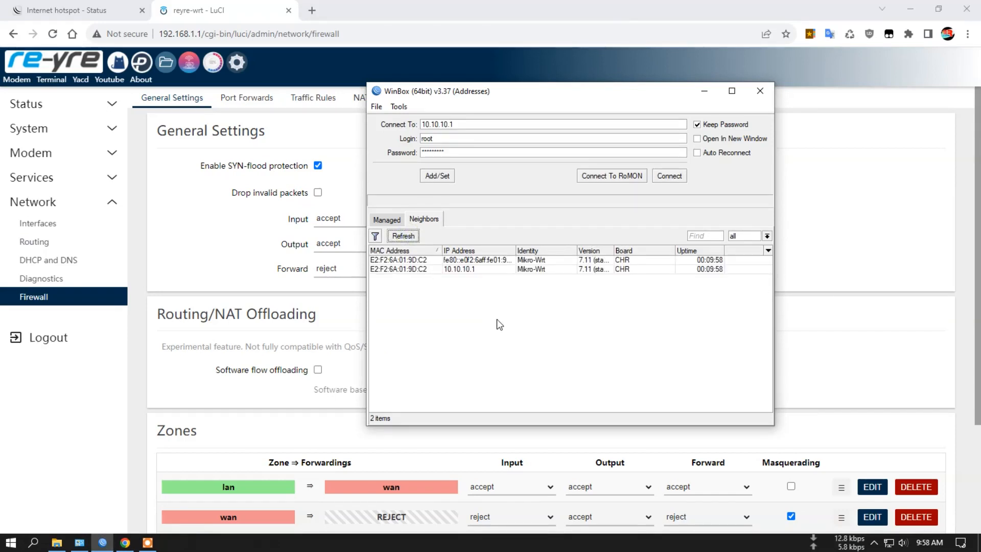
{"action": "double_click", "coordinate": [475, 268]}
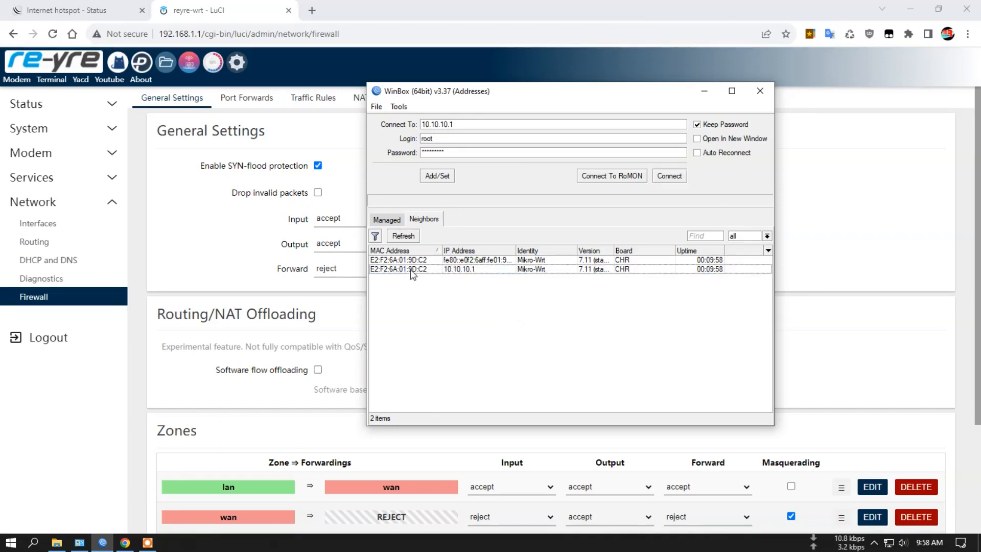
{"action": "left_click", "coordinate": [468, 271]}
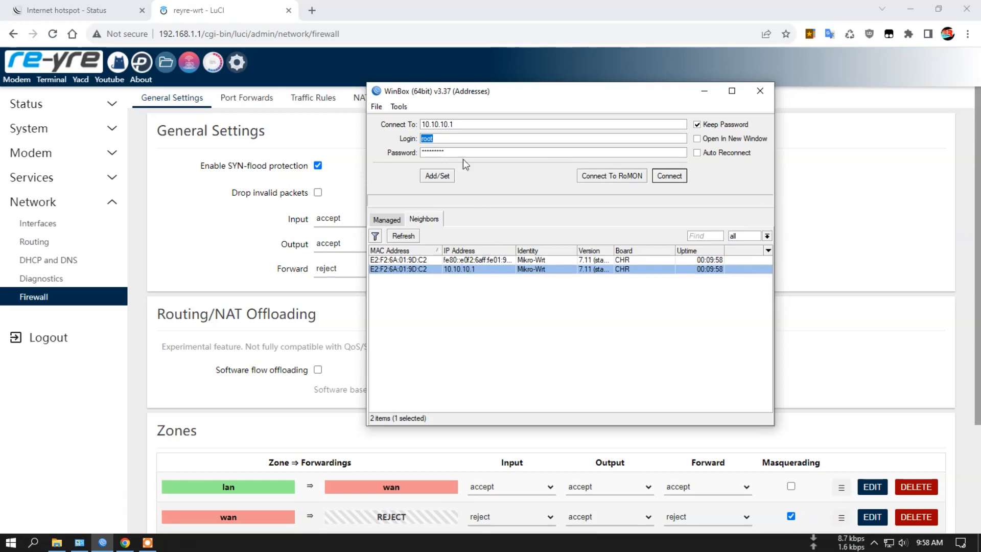
{"action": "left_click", "coordinate": [425, 139]}
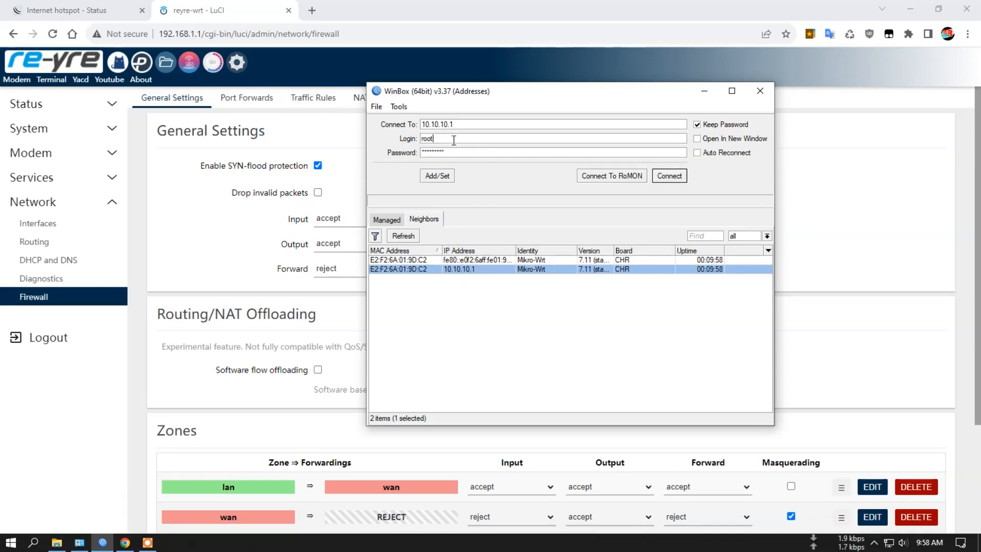
{"action": "left_click", "coordinate": [477, 124]}
{"action": "left_click", "coordinate": [670, 176]}
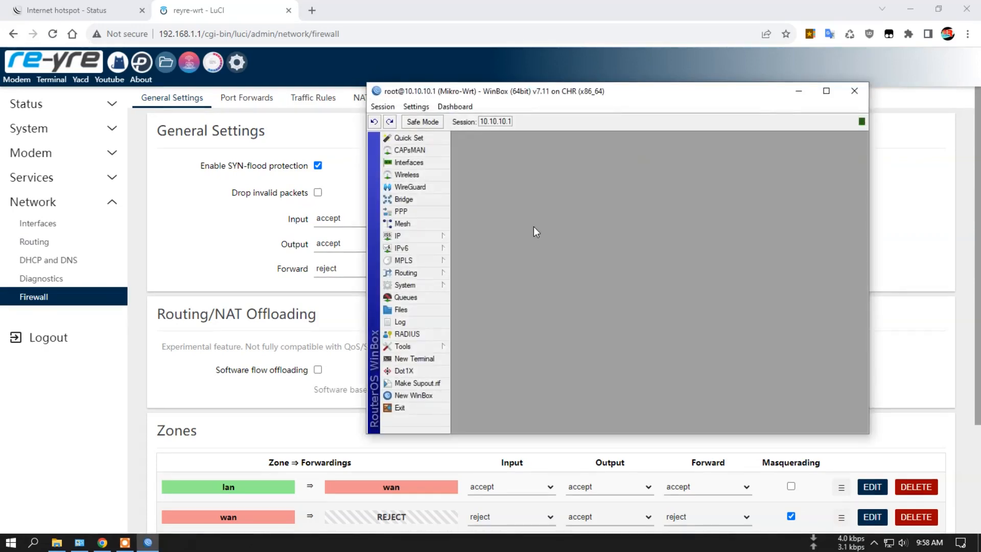
- View the MikroTik's interface list and the traffic details of ether1, and close both windows
{"action": "left_click", "coordinate": [408, 163]}
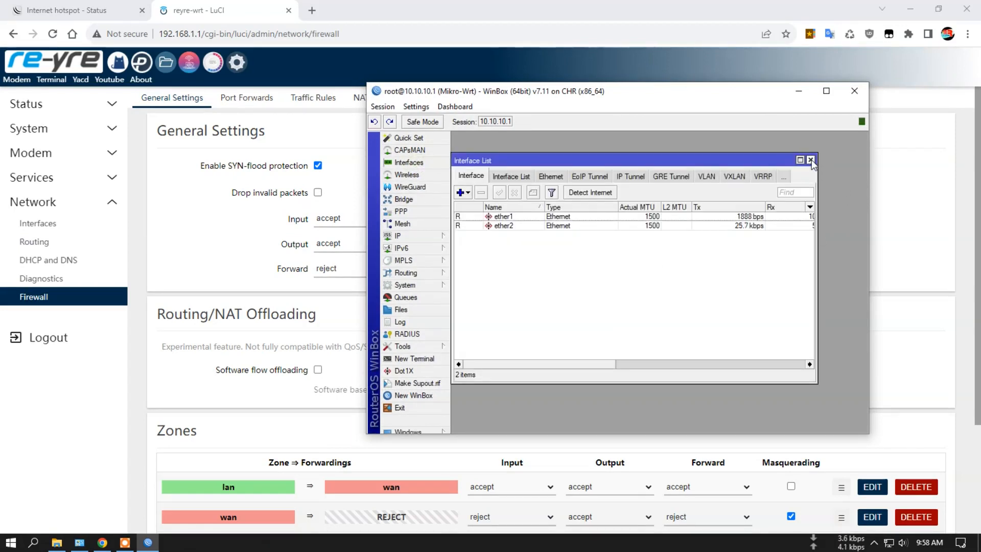
{"action": "left_click", "coordinate": [516, 217]}
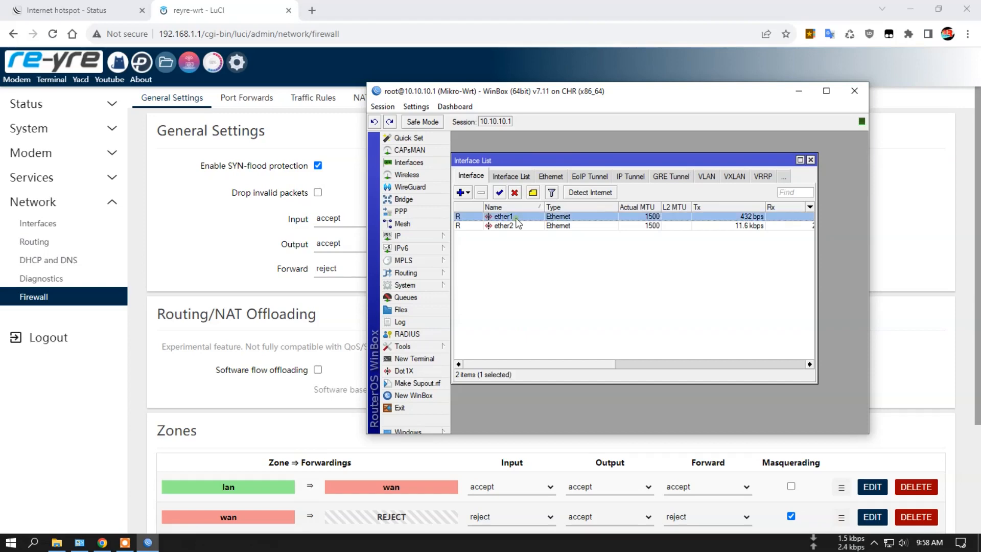
{"action": "double_click", "coordinate": [515, 220]}
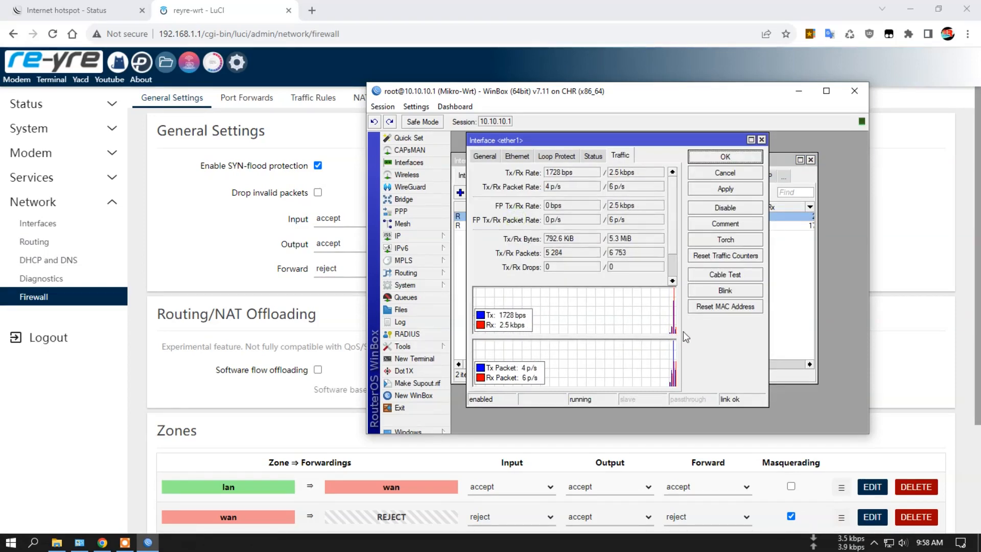
{"action": "left_click", "coordinate": [761, 140]}
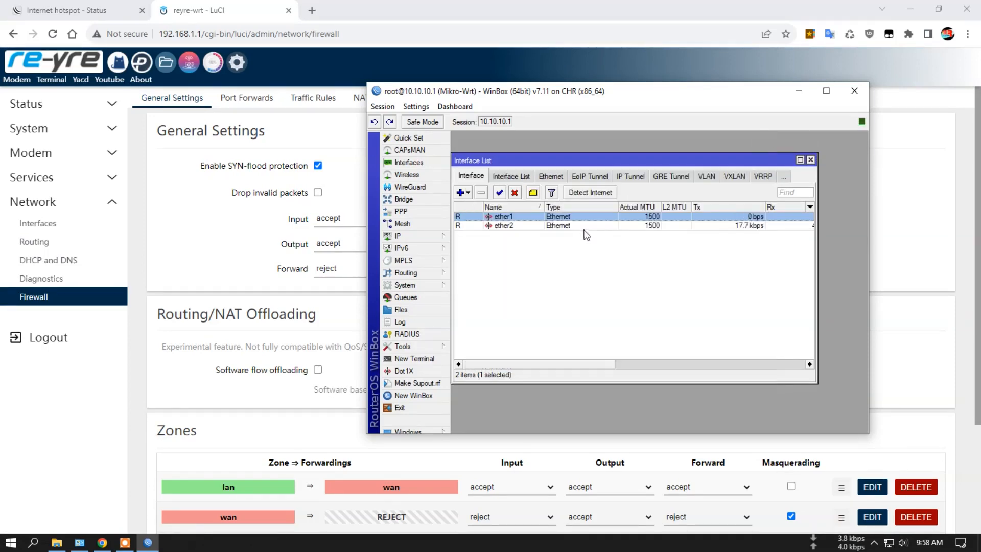
{"action": "left_click_drag", "start_coordinate": [664, 163], "coordinate": [688, 177]}
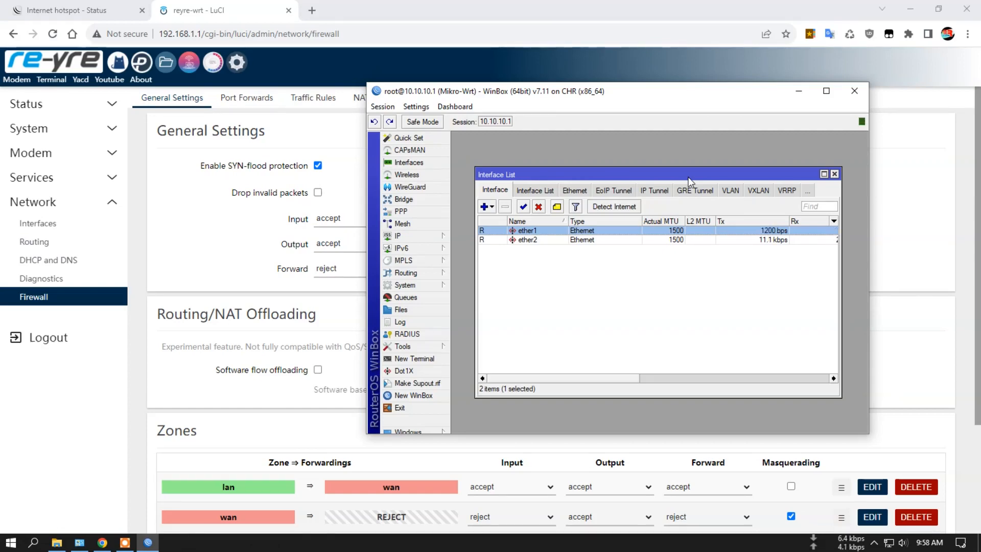
{"action": "left_click_drag", "start_coordinate": [667, 173], "coordinate": [665, 173]}
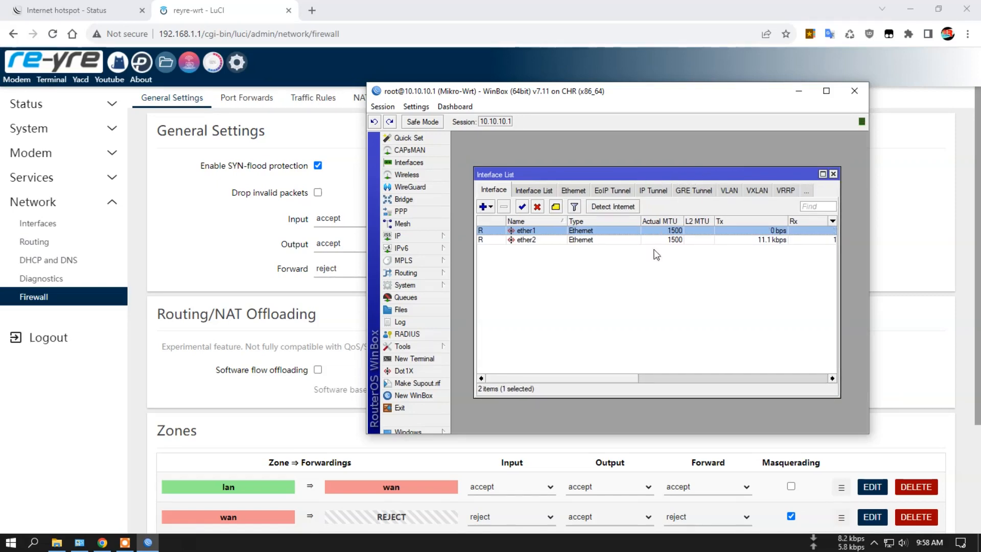
{"action": "left_click", "coordinate": [833, 174]}
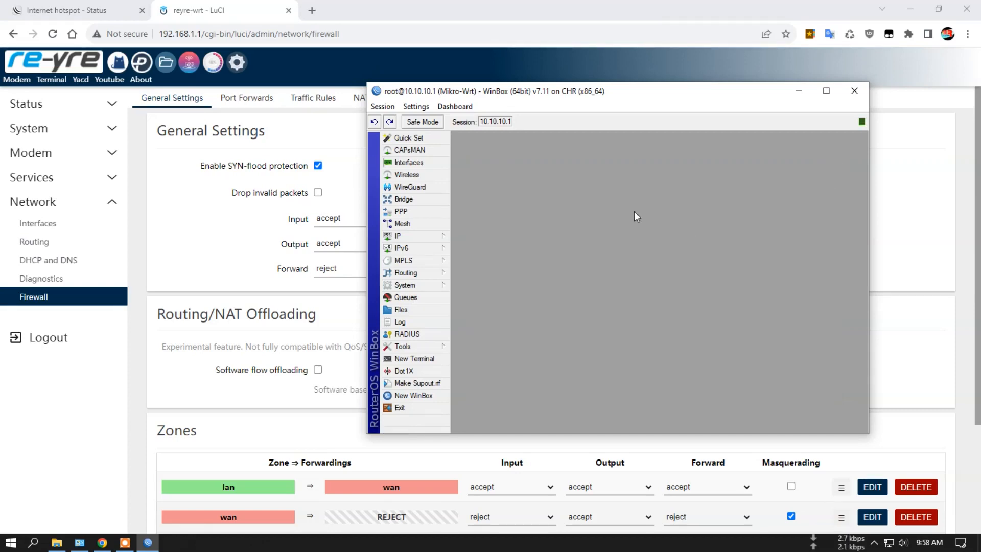
- Review the MikroTik's IP address list and firewall NAT rules, and close the WinBox session
{"action": "mouse_move", "coordinate": [427, 235]}
{"action": "left_click", "coordinate": [490, 236]}
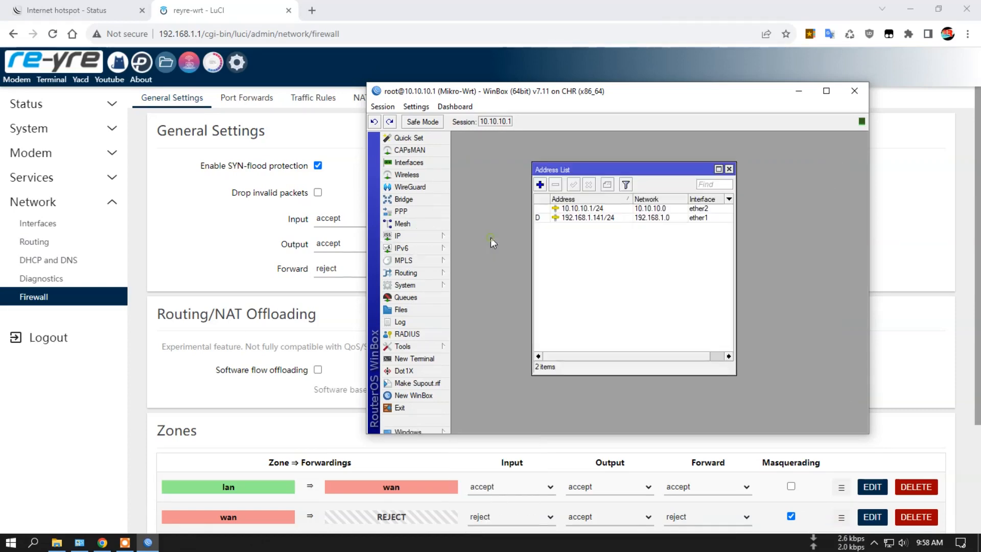
{"action": "left_click", "coordinate": [728, 169]}
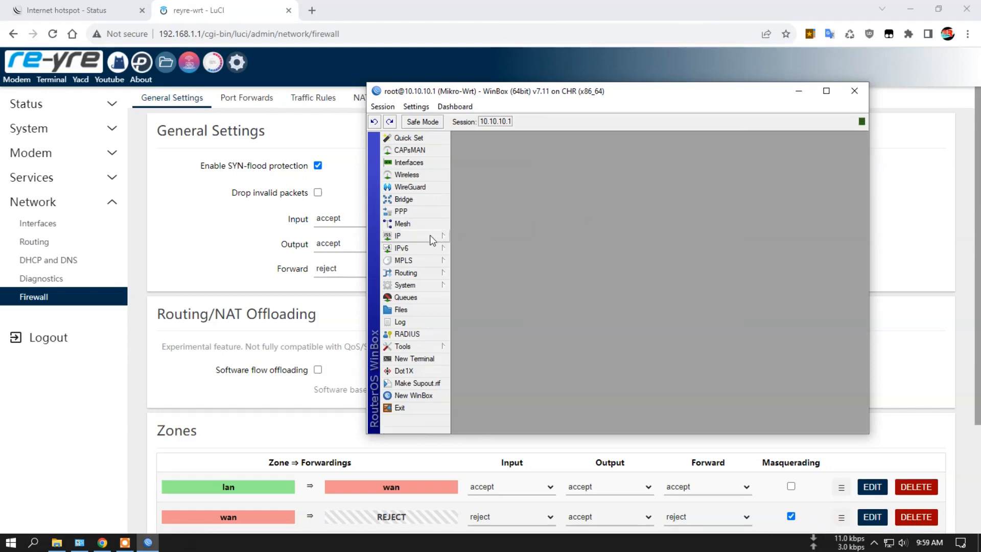
{"action": "mouse_move", "coordinate": [432, 240]}
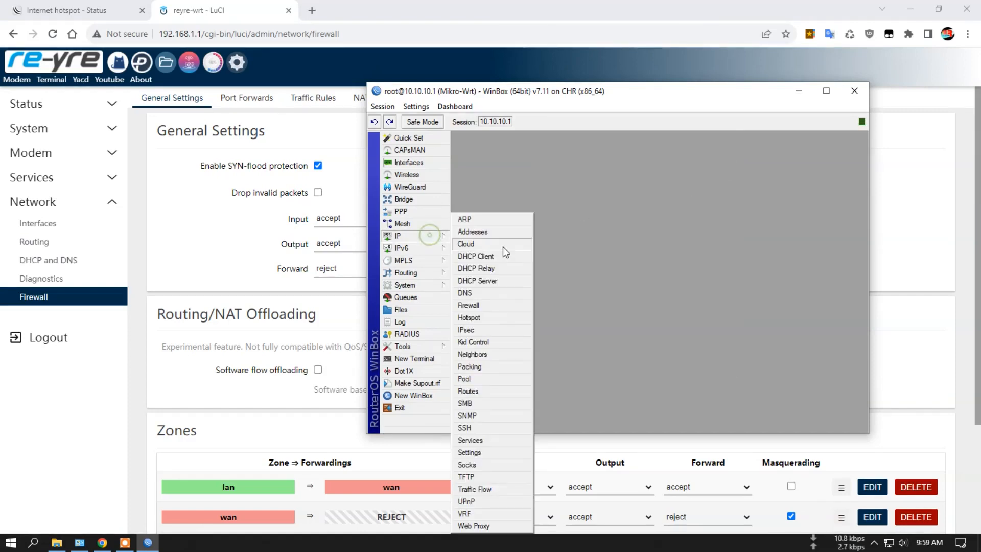
{"action": "left_click", "coordinate": [487, 305]}
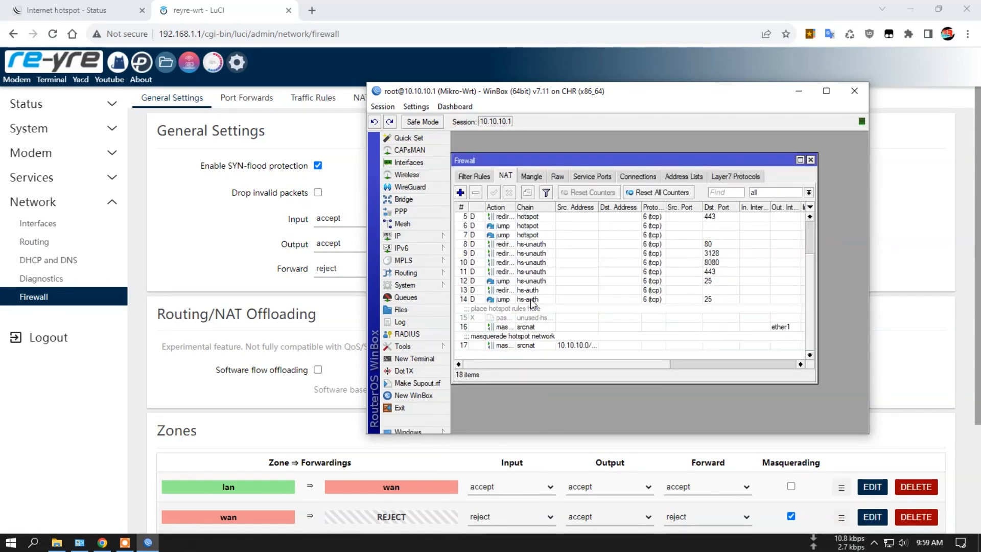
{"action": "left_click", "coordinate": [810, 159]}
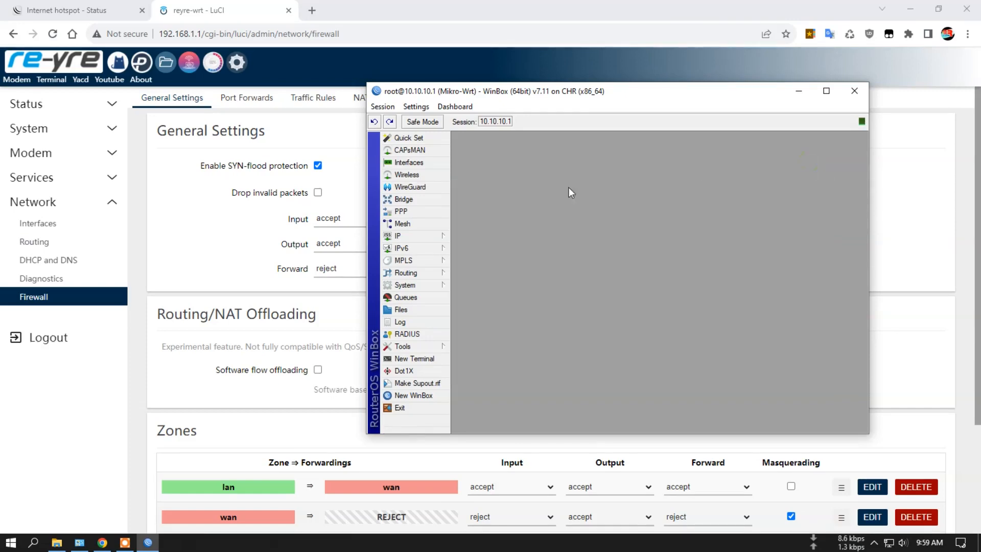
{"action": "left_click", "coordinate": [854, 92]}
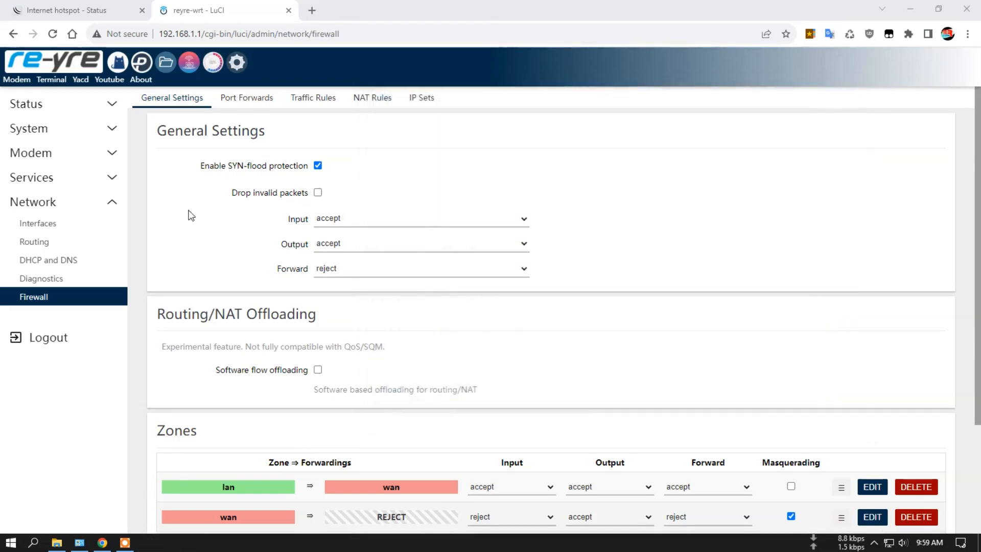
- Log out of the MikroTik hotspot and check whether the LuCI status overview still loads
{"action": "left_click", "coordinate": [307, 103]}
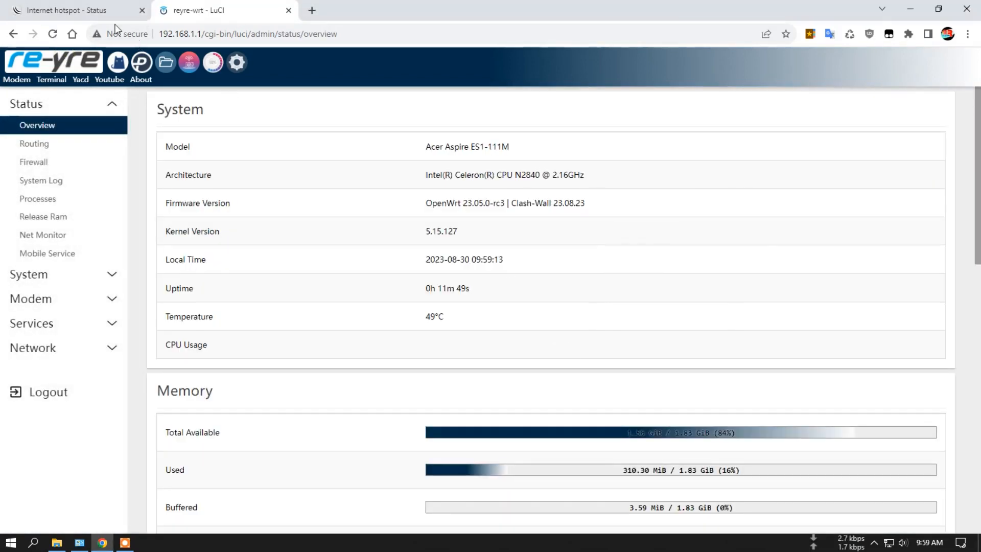
{"action": "left_click", "coordinate": [115, 11]}
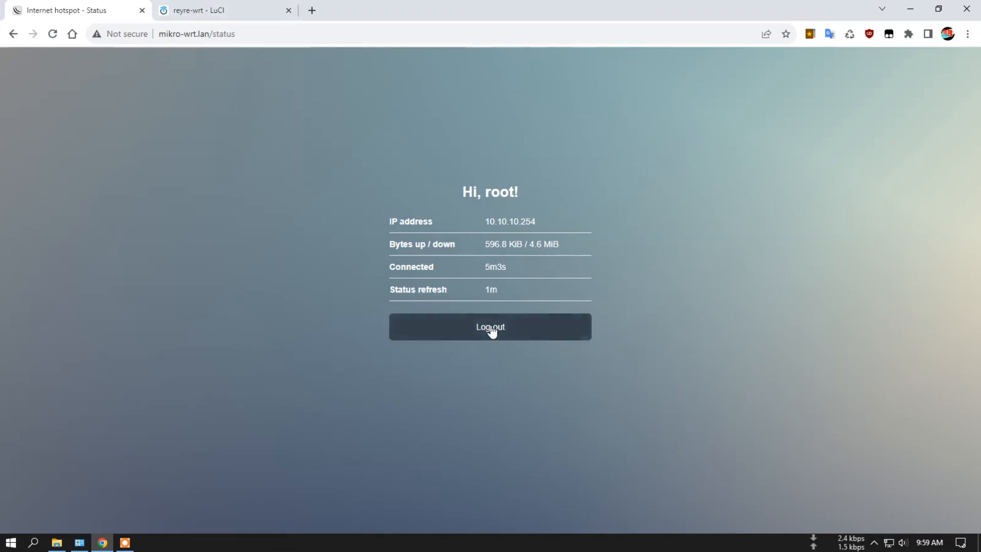
{"action": "left_click", "coordinate": [224, 6]}
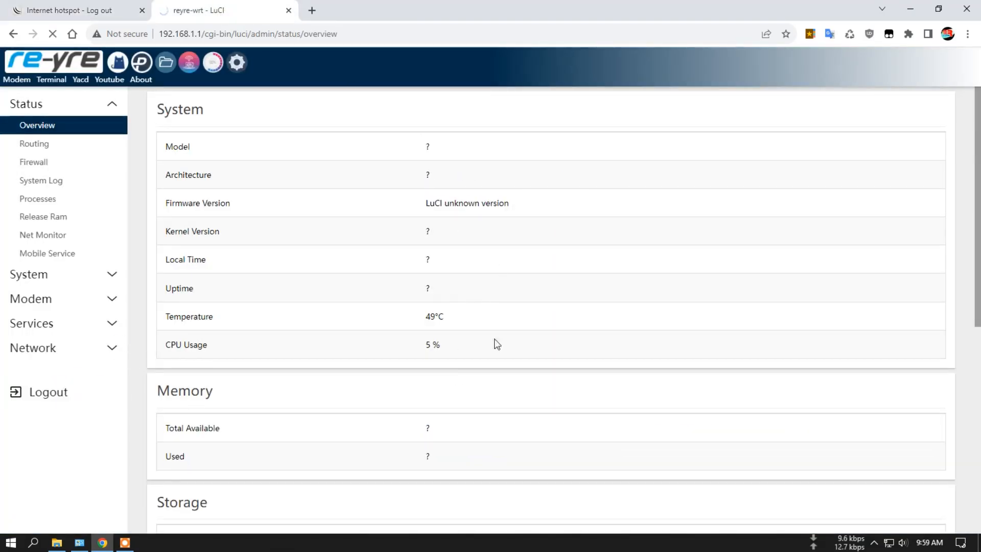
- Remove "logout?" from the hotspot page's address and load mikro-wrt.lan to check the session status
{"action": "left_click", "coordinate": [76, 11]}
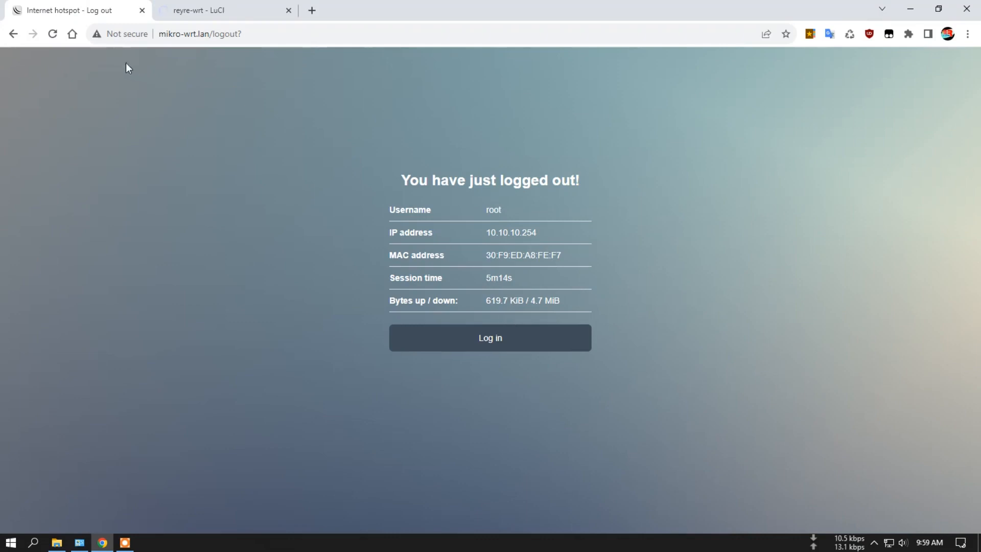
{"action": "left_click_drag", "start_coordinate": [213, 34], "coordinate": [290, 90]}
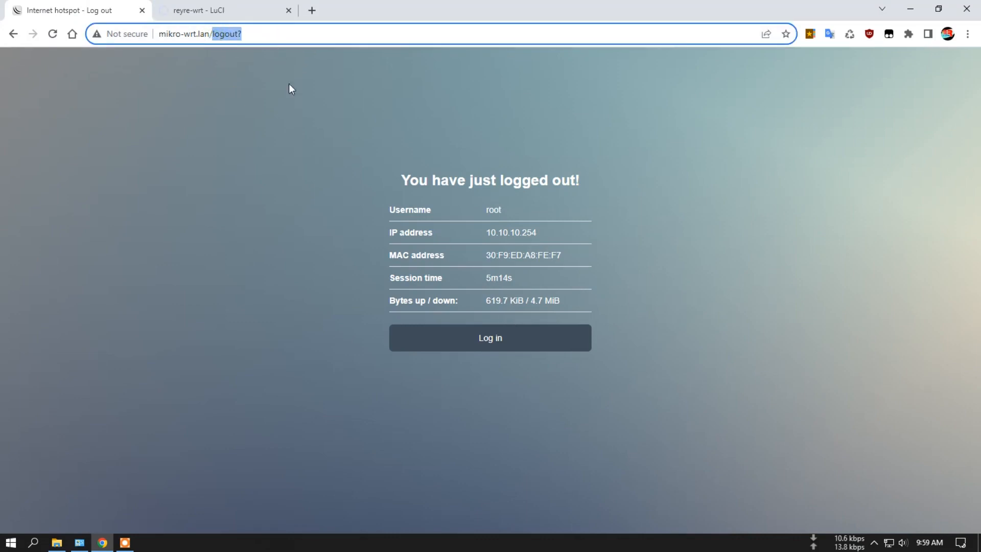
{"action": "left_click", "coordinate": [256, 149]}
{"action": "left_click", "coordinate": [269, 36]}
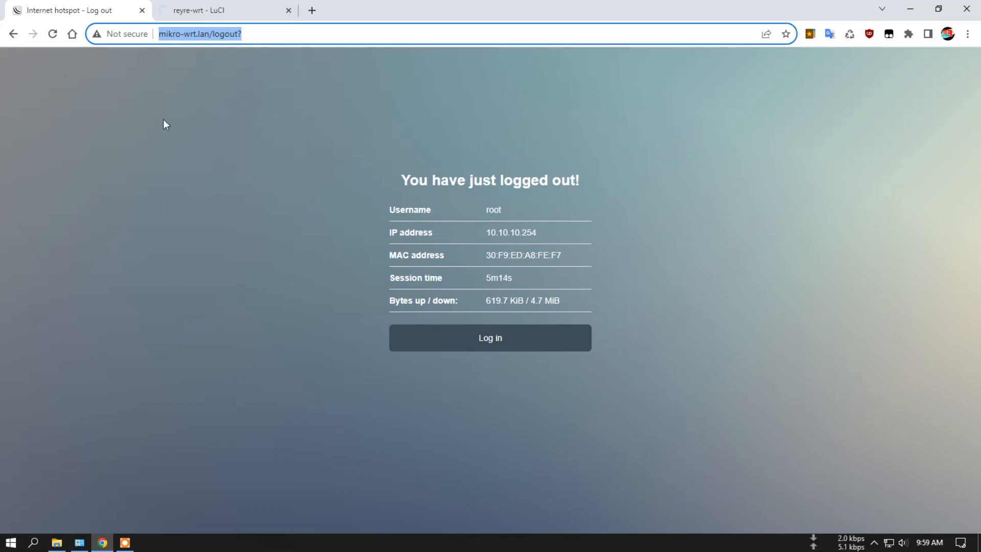
{"action": "key", "text": "ctrl+Tab"}
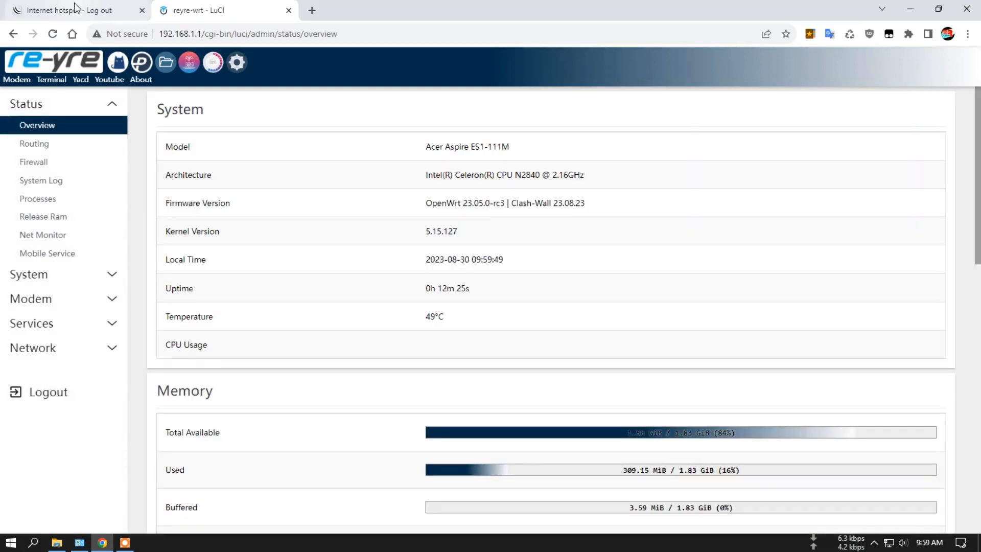
{"action": "left_click", "coordinate": [112, 11]}
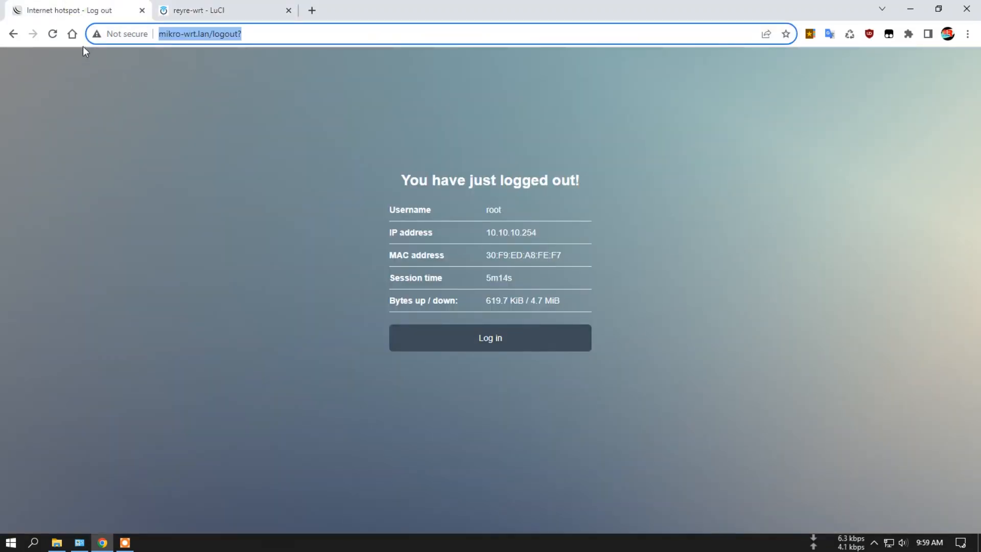
{"action": "left_click", "coordinate": [224, 36]}
{"action": "left_click_drag", "start_coordinate": [212, 34], "coordinate": [328, 34]}
{"action": "key", "text": "BackSpace"}
{"action": "key", "text": "Return"}
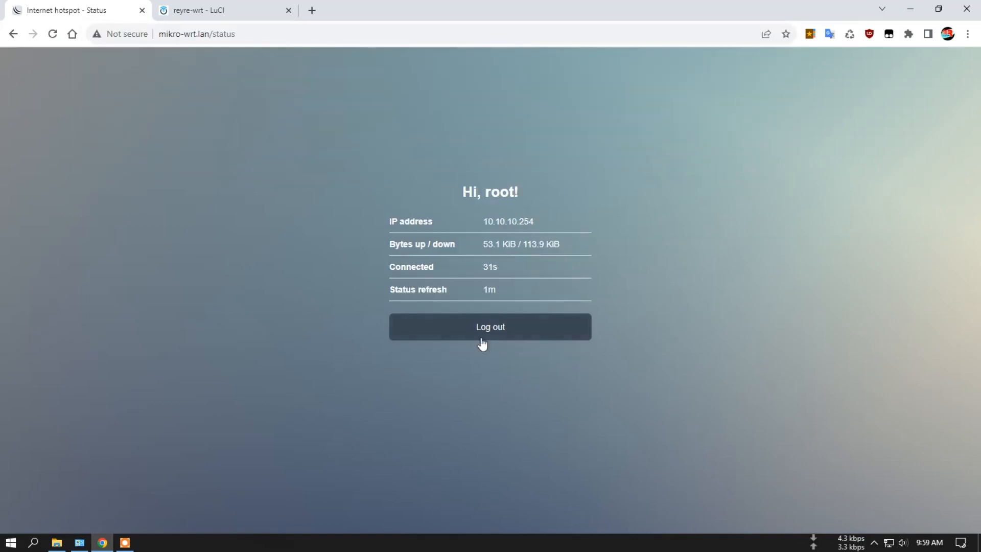
- Log out of both the LuCI router interface and the MikroTik hotspot session
{"action": "left_click", "coordinate": [276, 13]}
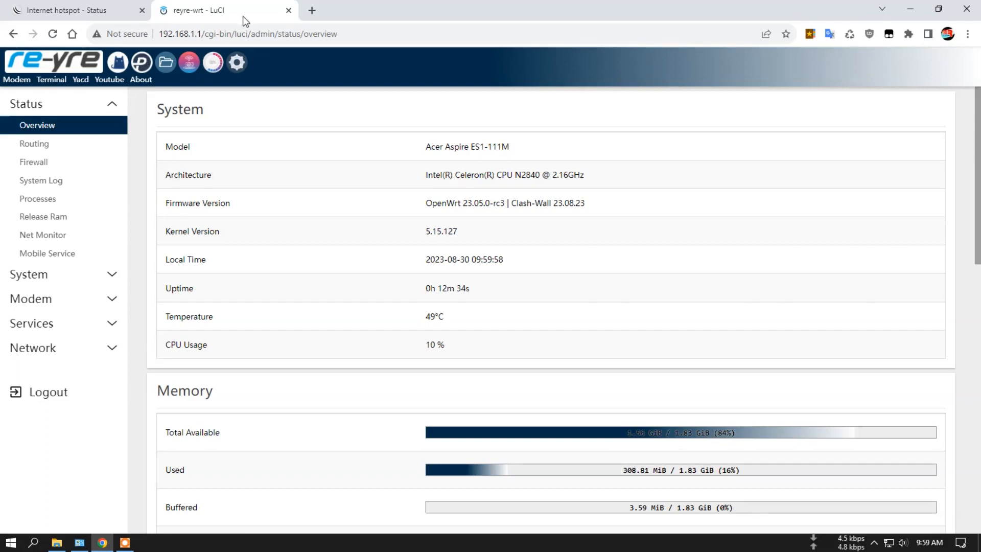
{"action": "left_click", "coordinate": [46, 396]}
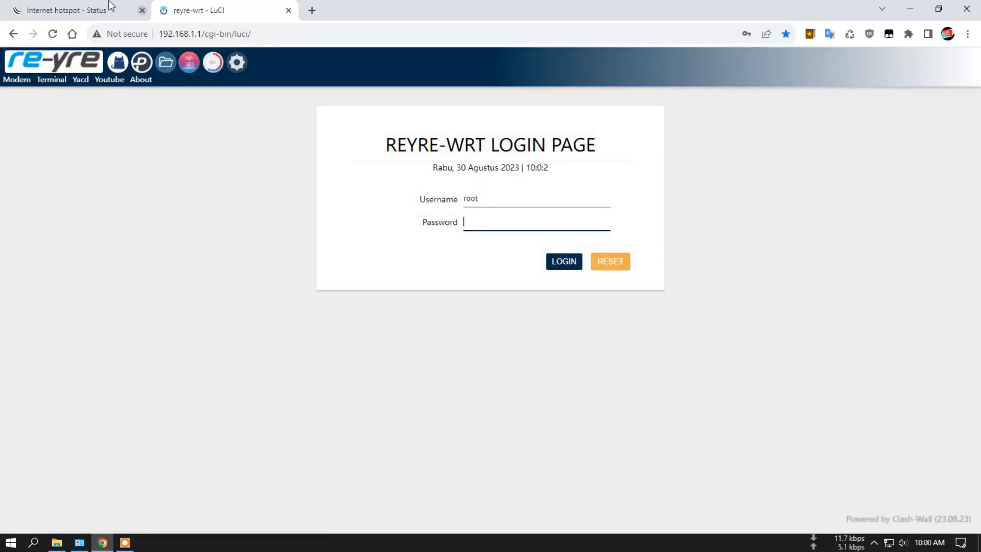
{"action": "left_click", "coordinate": [109, 6]}
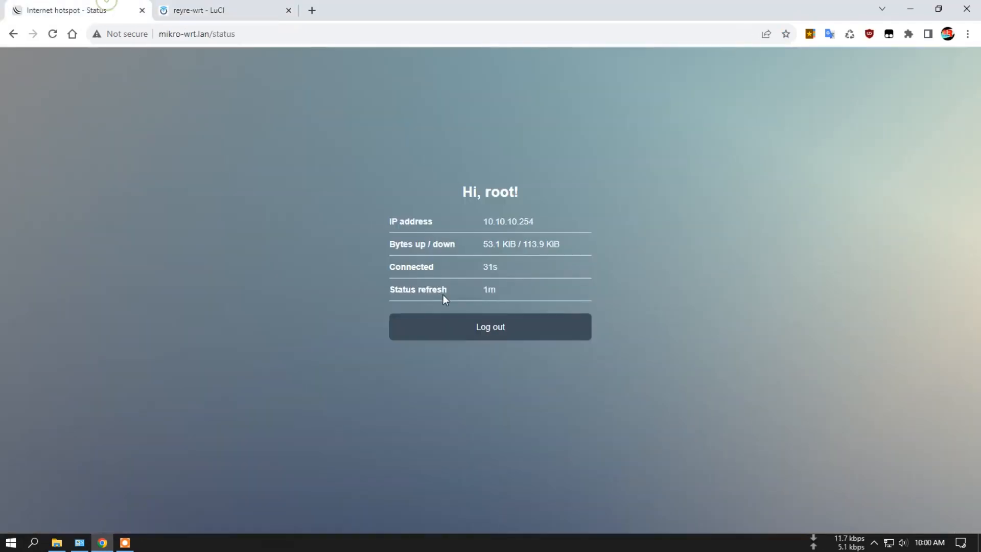
{"action": "left_click", "coordinate": [477, 329]}
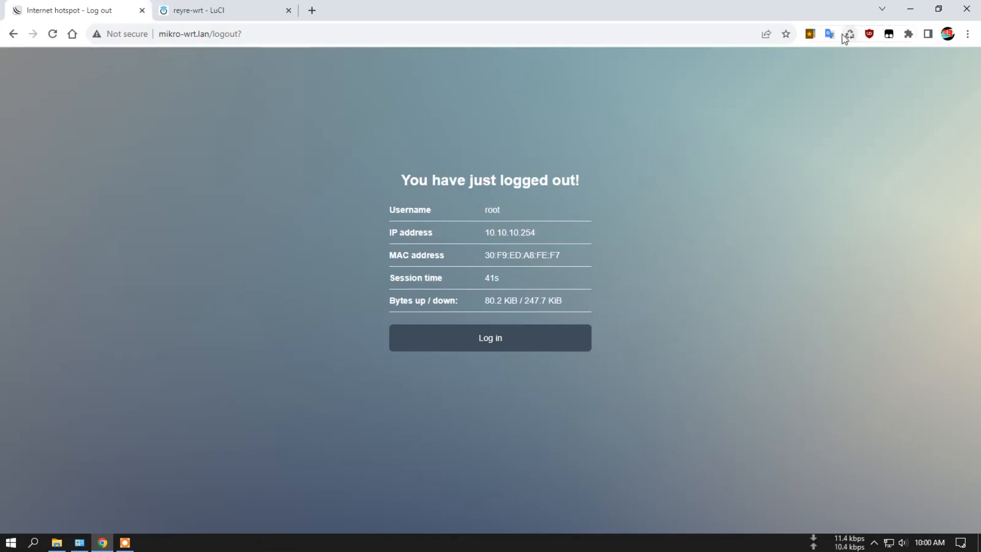
- Close the hotspot and LuCI tabs, and open the saved 192.168.1.1/cgi-bin/luci/ page in a new tab
{"action": "left_click", "coordinate": [142, 10]}
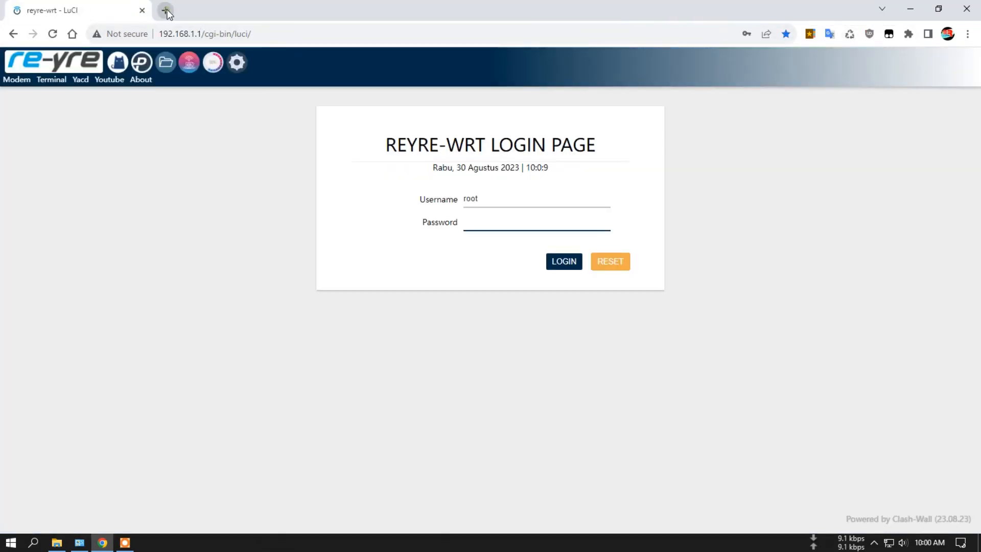
{"action": "left_click", "coordinate": [166, 10]}
{"action": "left_click", "coordinate": [142, 10]}
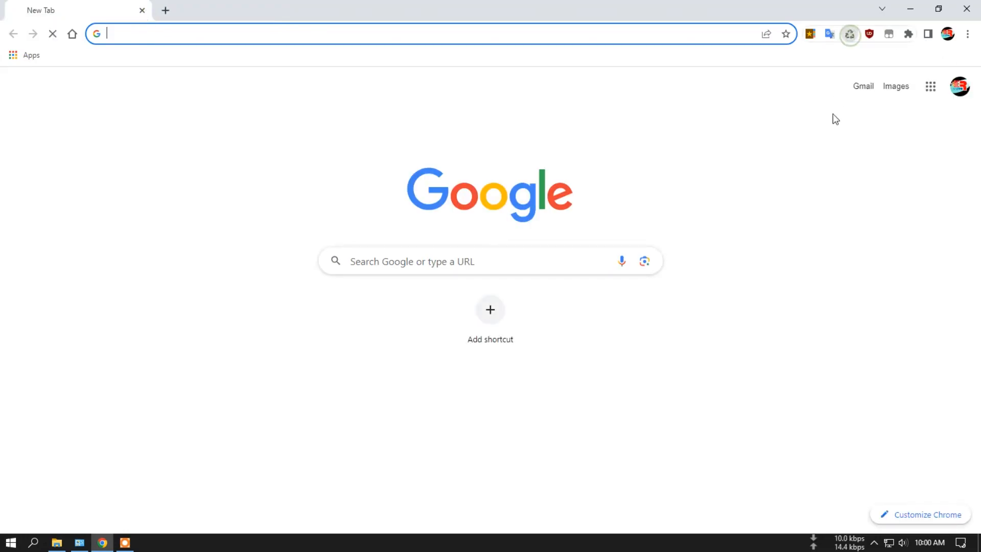
{"action": "left_click", "coordinate": [809, 33]}
{"action": "left_click", "coordinate": [707, 64]}
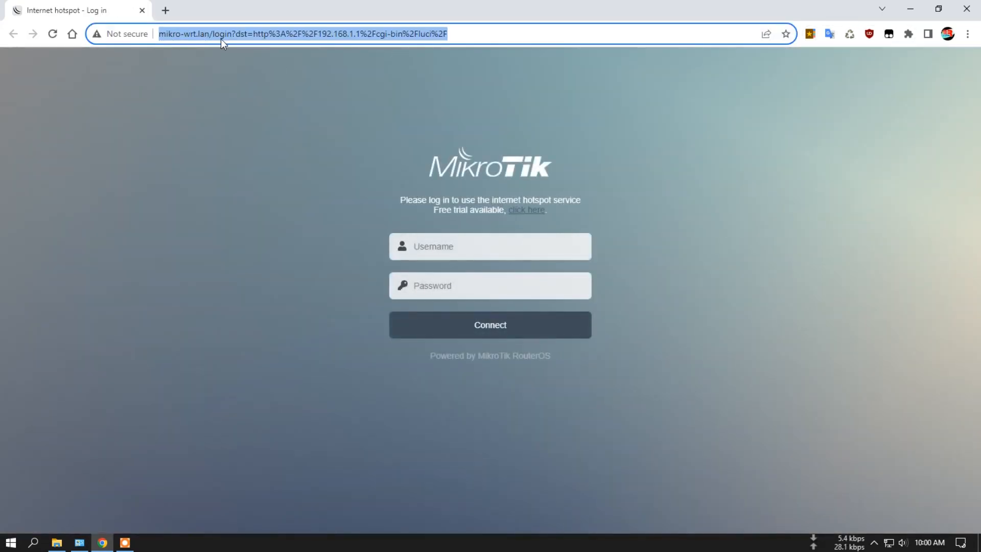
- Load the hotspot address 10.10.10.1 in a new browser tab to check where it redirects
{"action": "left_click", "coordinate": [217, 94]}
{"action": "left_click", "coordinate": [165, 11]}
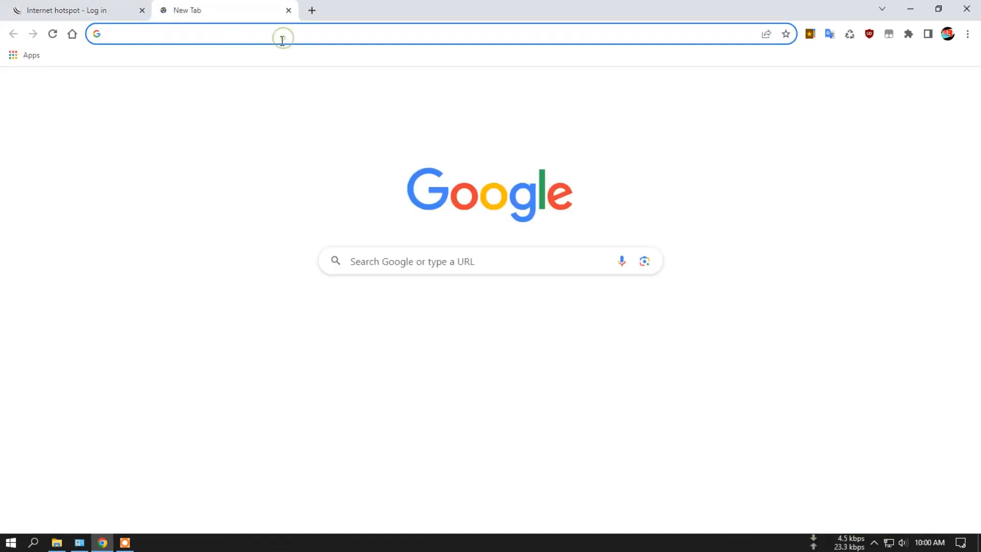
{"action": "type", "text": "10"}
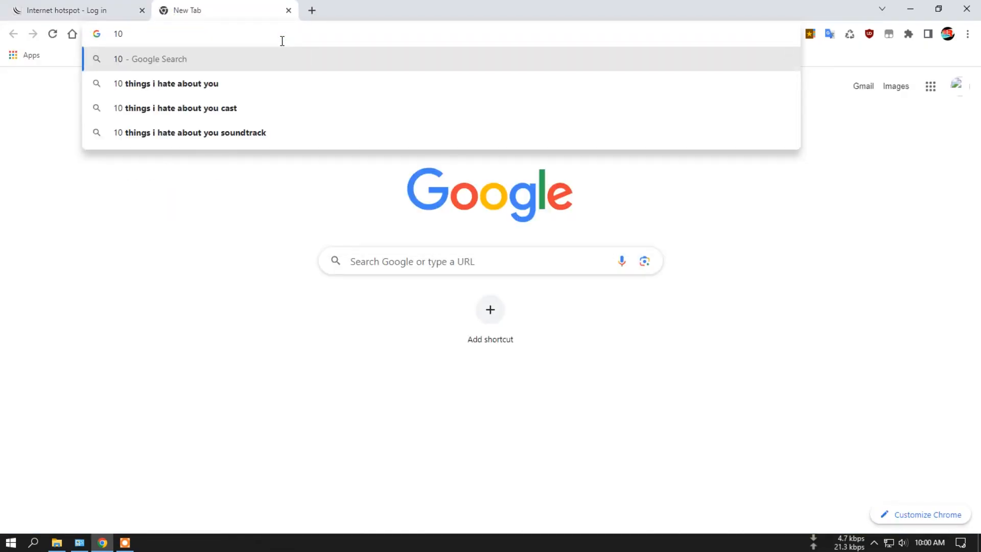
{"action": "type", "text": ".10.10.1"}
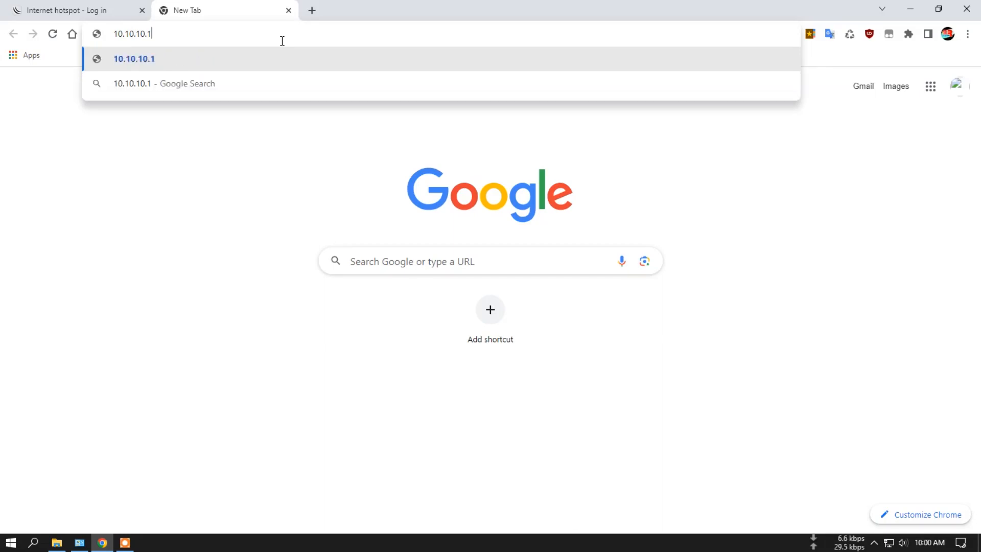
{"action": "key", "text": "Return"}
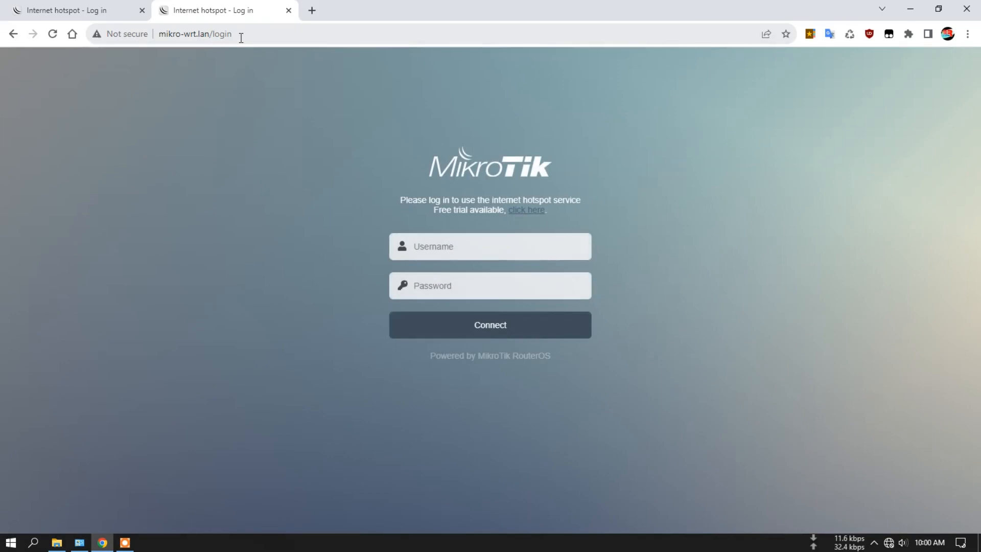
- Compare the hotspot login pages in the two tabs, and close the tab loaded from 10.10.10.1
{"action": "left_click", "coordinate": [226, 196]}
{"action": "left_click", "coordinate": [108, 7]}
{"action": "left_click", "coordinate": [198, 16]}
{"action": "left_click", "coordinate": [78, 1]}
{"action": "left_click", "coordinate": [208, 13]}
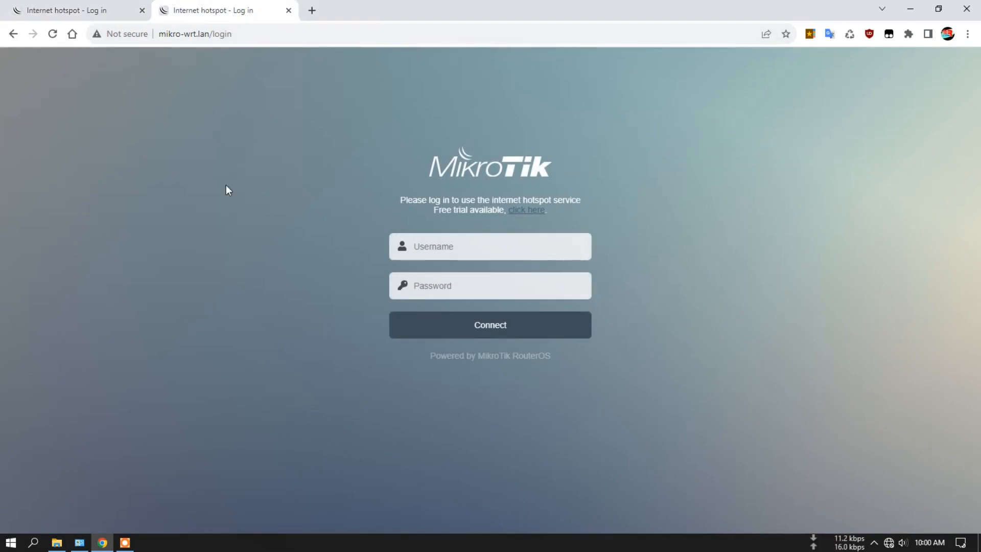
{"action": "left_click", "coordinate": [289, 12]}
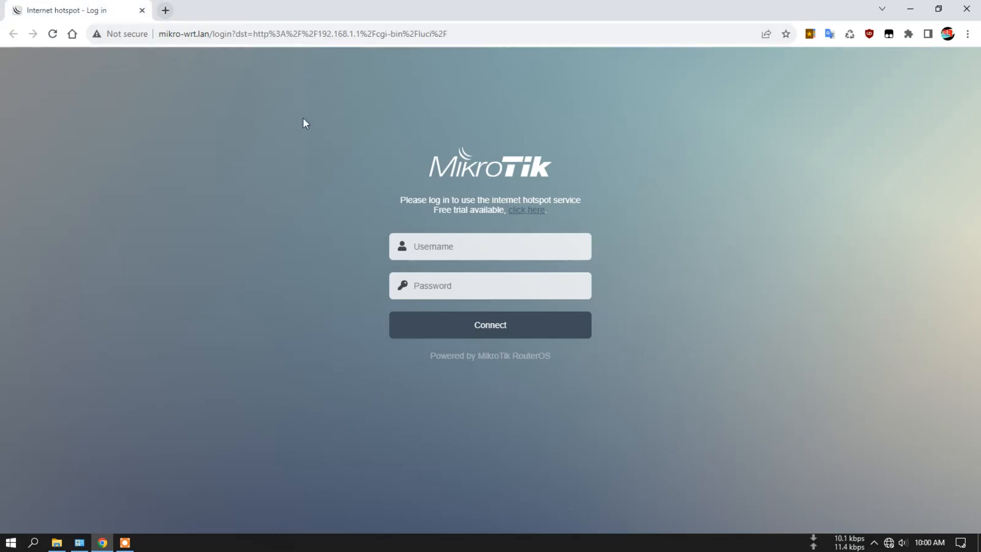